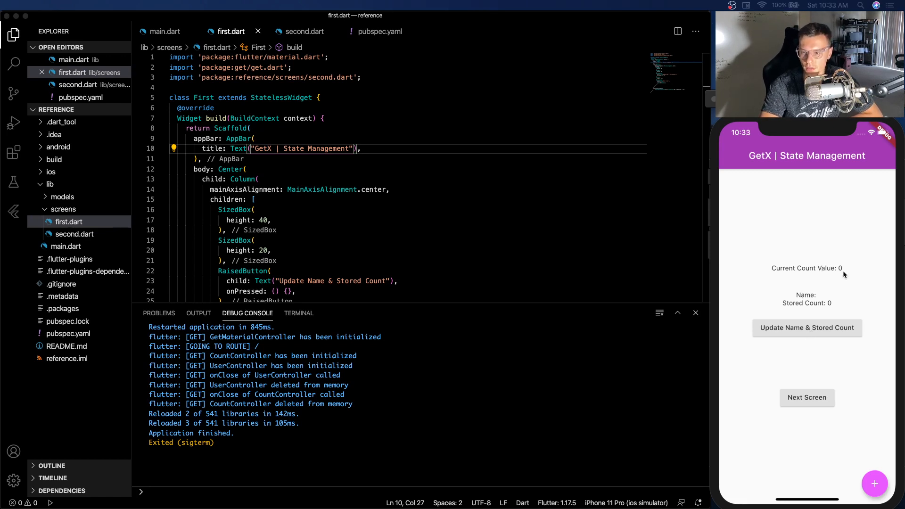
Step: Increase the count in the simulator and store the current name and count
click(874, 484)
click(874, 483)
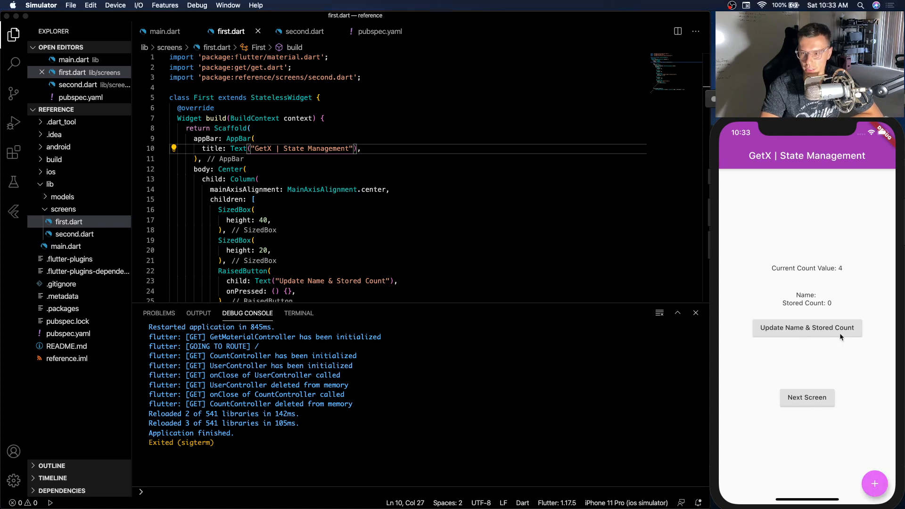
click(816, 332)
click(874, 484)
click(874, 483)
click(818, 330)
Step: Navigate to the Second Page and increment Counter #1 and Counter #2
click(802, 398)
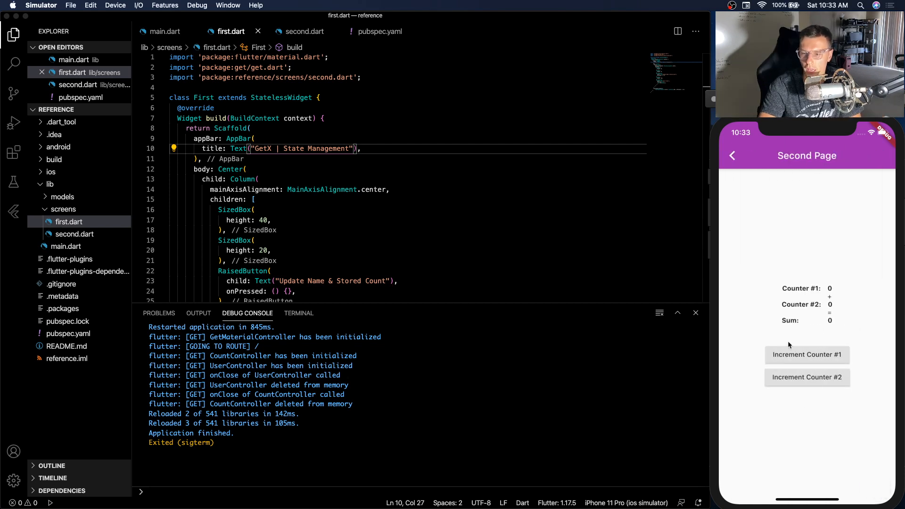
click(802, 354)
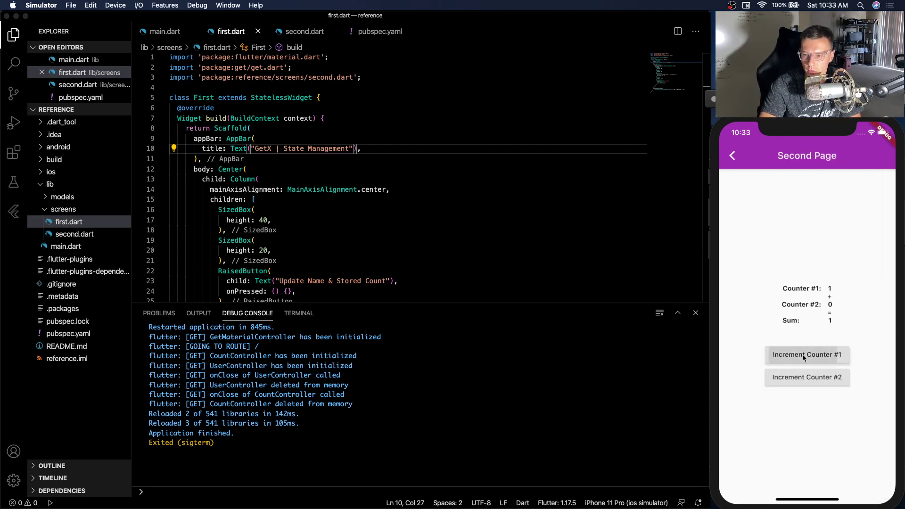
click(811, 378)
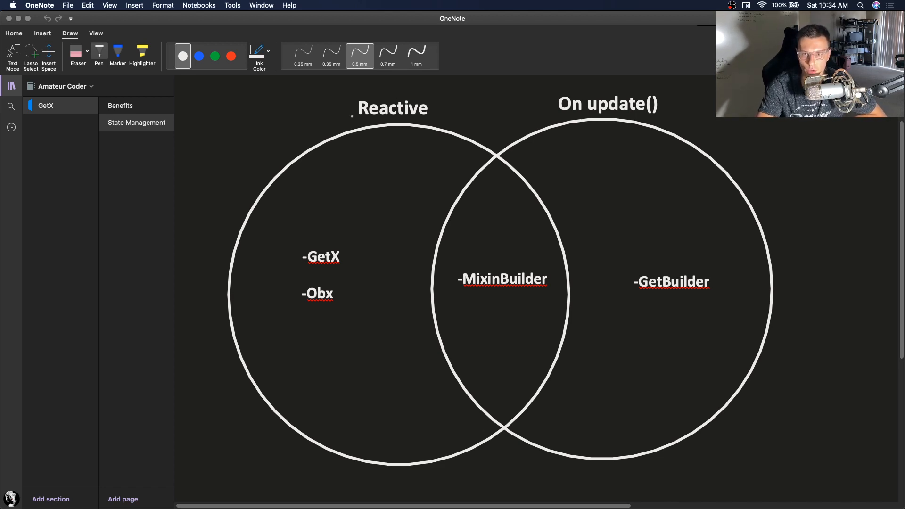
Step: Underline the Reactive and On update() headings plus -GetX, -Obx and -GetBuilder with the pen
drag(352, 115, 466, 122)
drag(548, 121, 678, 114)
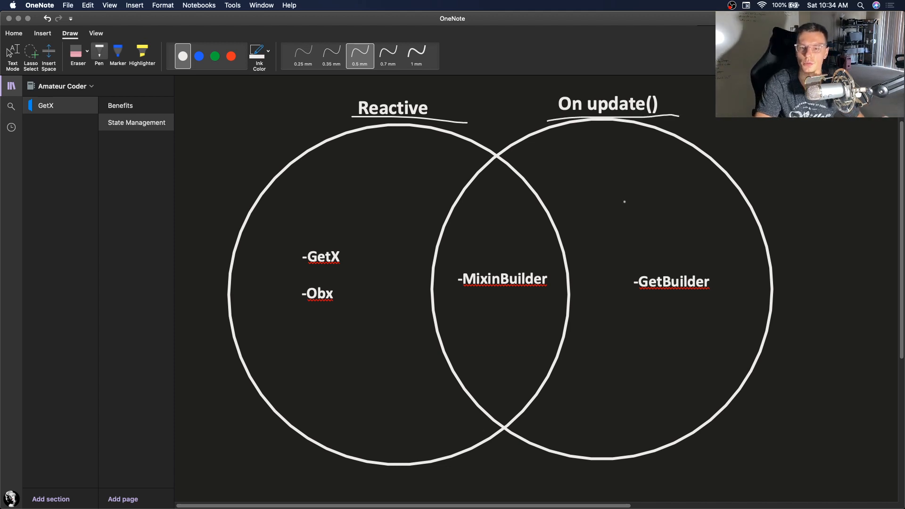
drag(291, 268, 370, 265)
drag(276, 305, 380, 307)
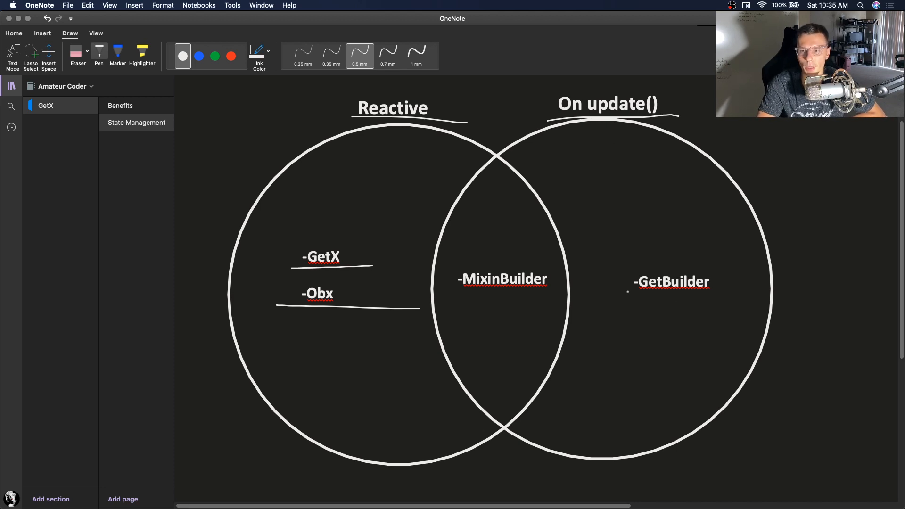
drag(608, 296, 746, 292)
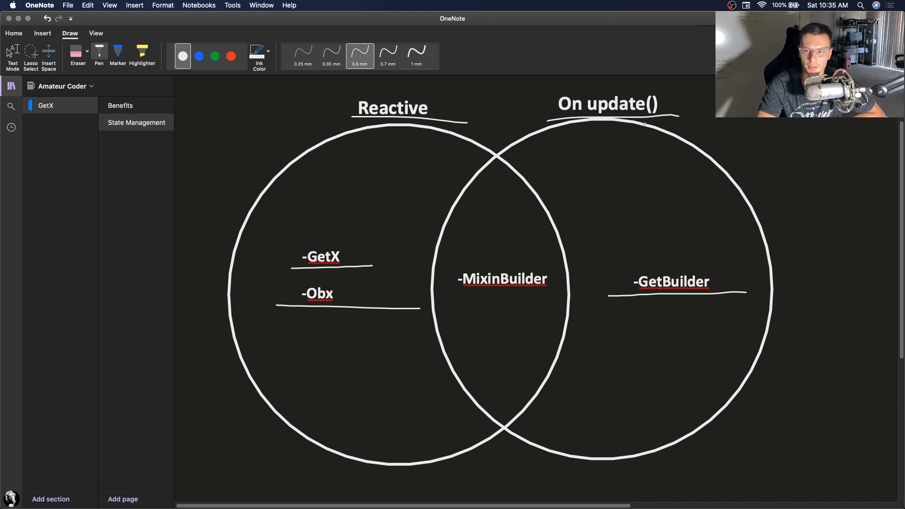
Step: Circle -GetBuilder, sketch loops around the items, then undo the stray strokes
drag(709, 267, 665, 250)
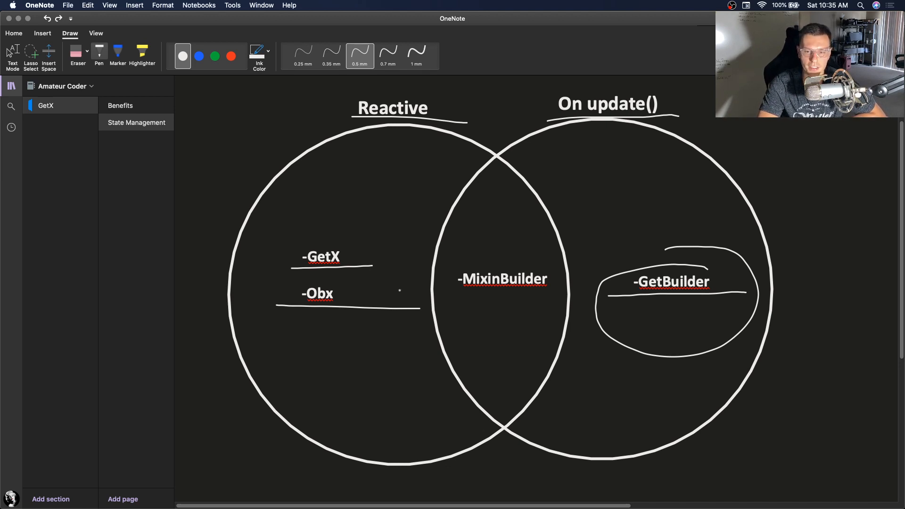
drag(379, 225, 376, 284)
drag(671, 338, 695, 298)
key(super+z)
key(super+z)
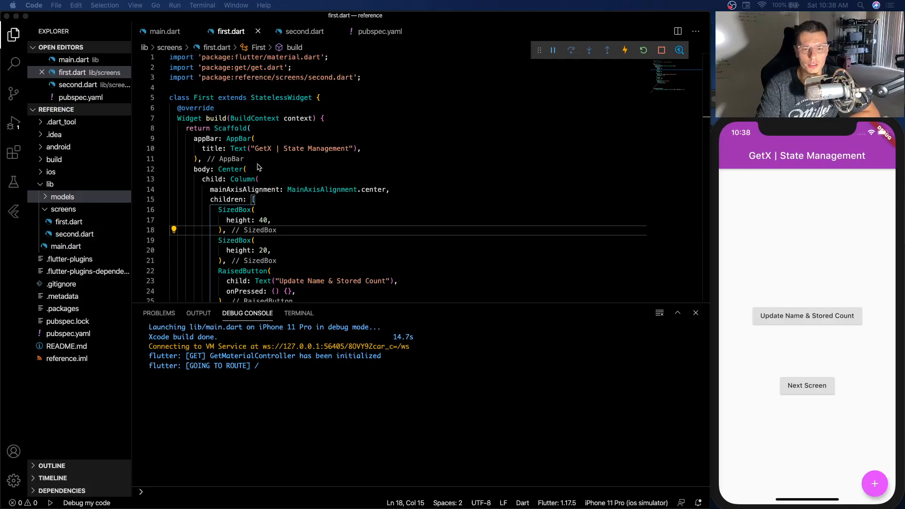
Step: Review first.dart, navigate to the Second Page, view second.dart and return to the home screen
click(78, 222)
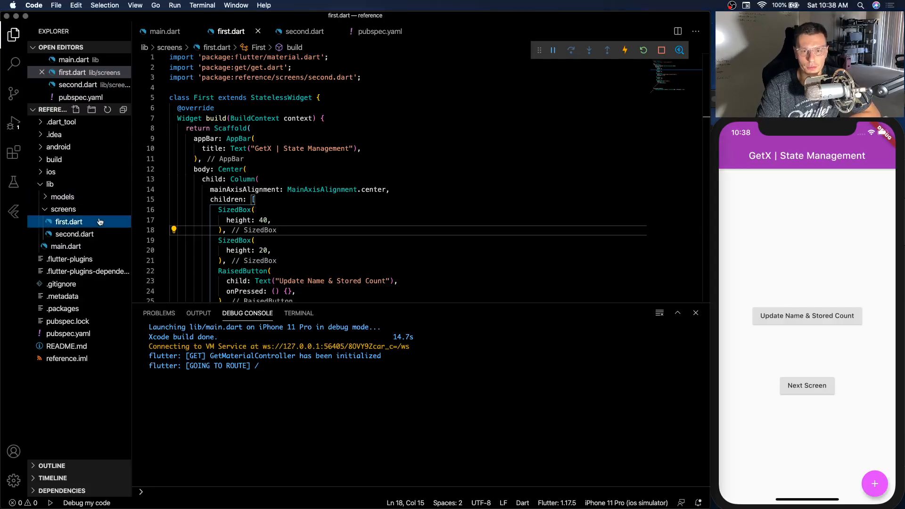
scroll(284, 203, down, 5)
scroll(284, 204, down, 3)
scroll(260, 176, down, 4)
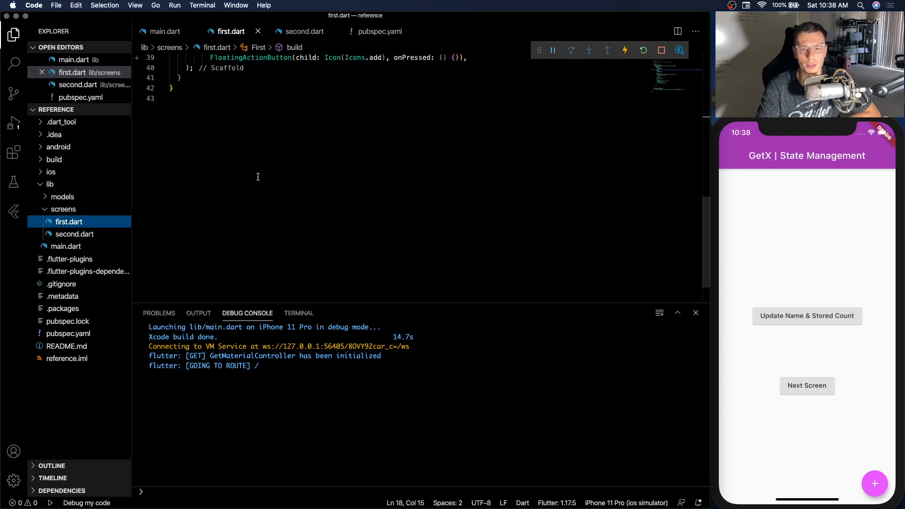
scroll(248, 180, up, 6)
click(805, 385)
click(811, 316)
click(804, 386)
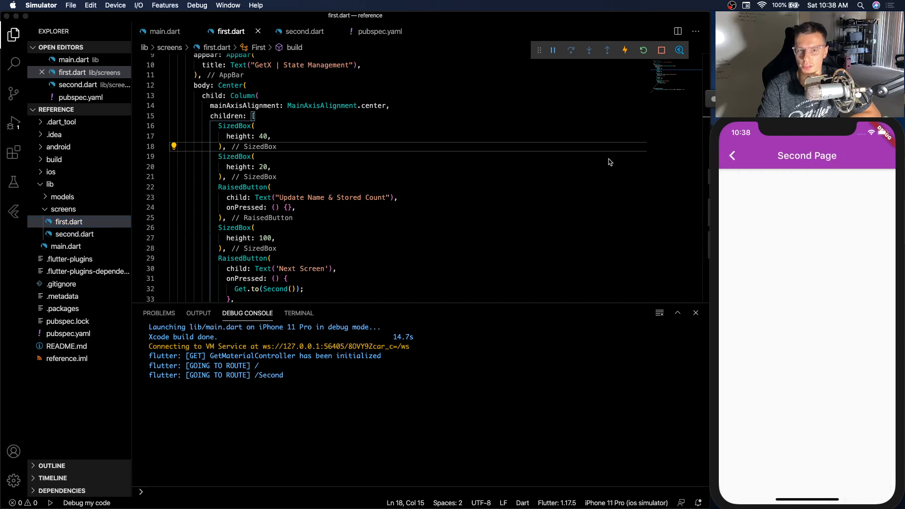
click(318, 31)
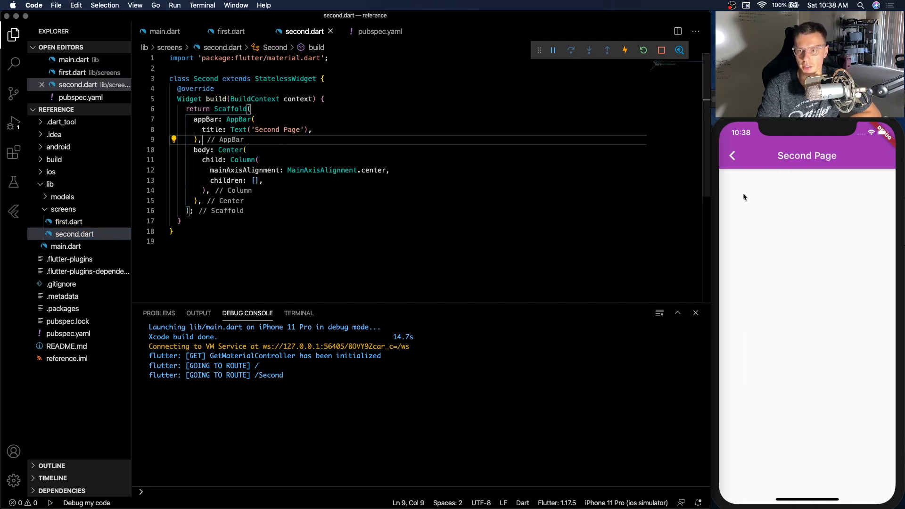
click(733, 158)
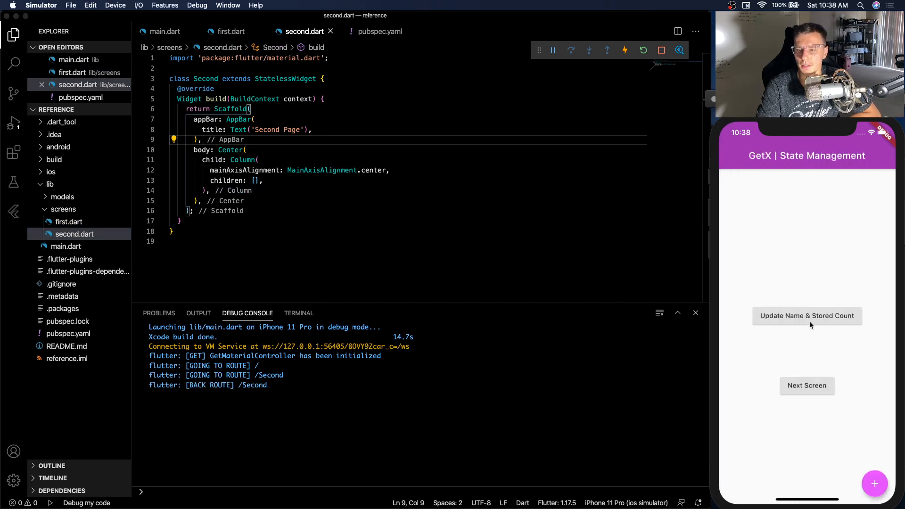
Step: Open lib/models/user.dart and highlight the User class with its name and count fields
click(63, 197)
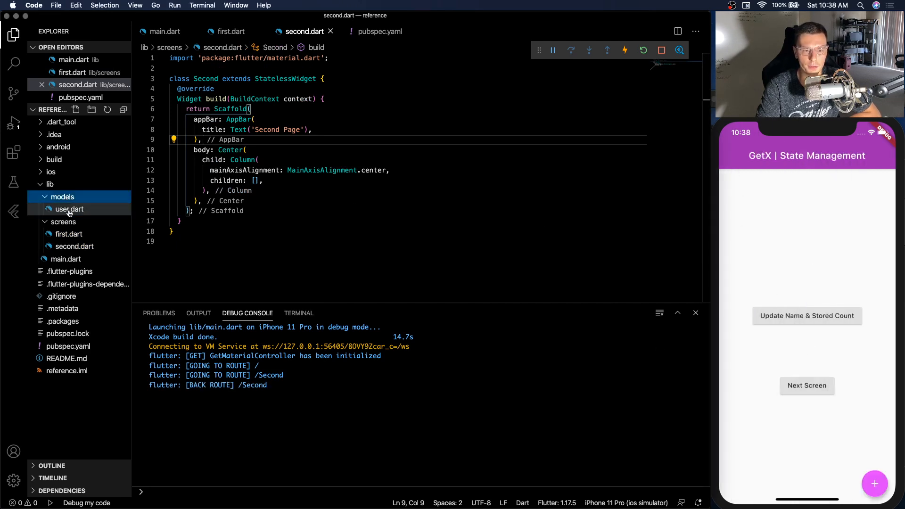
click(69, 209)
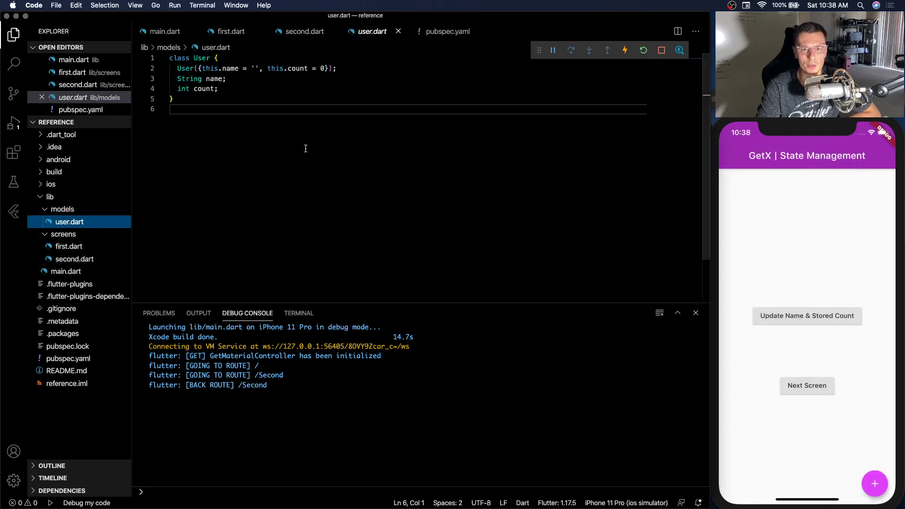
click(220, 80)
double_click(204, 88)
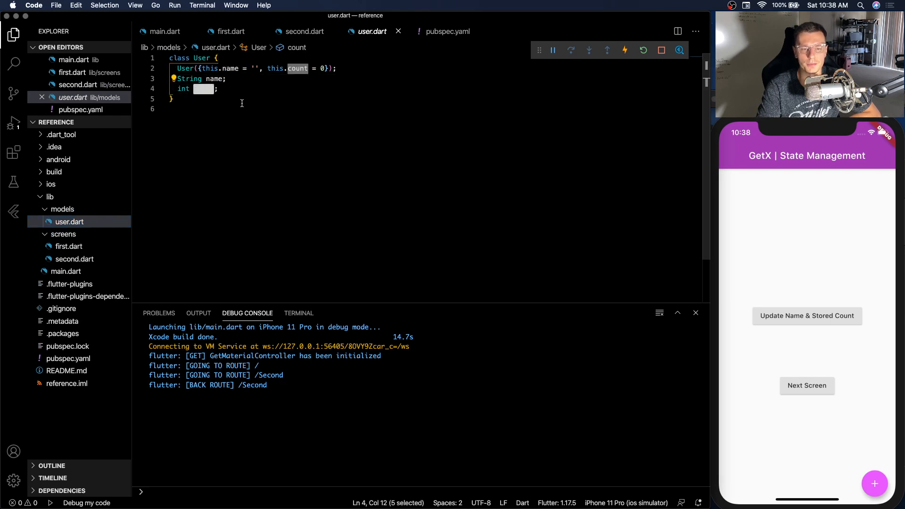
drag(210, 107, 169, 56)
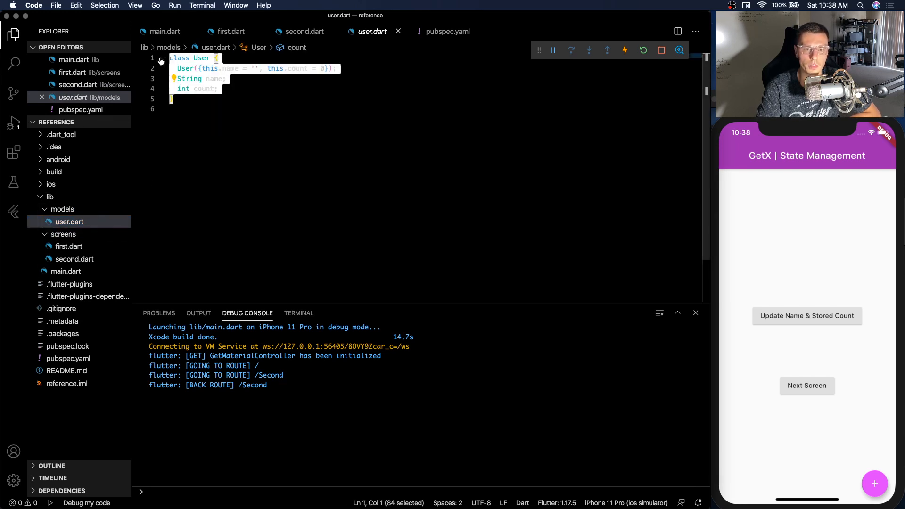
click(170, 109)
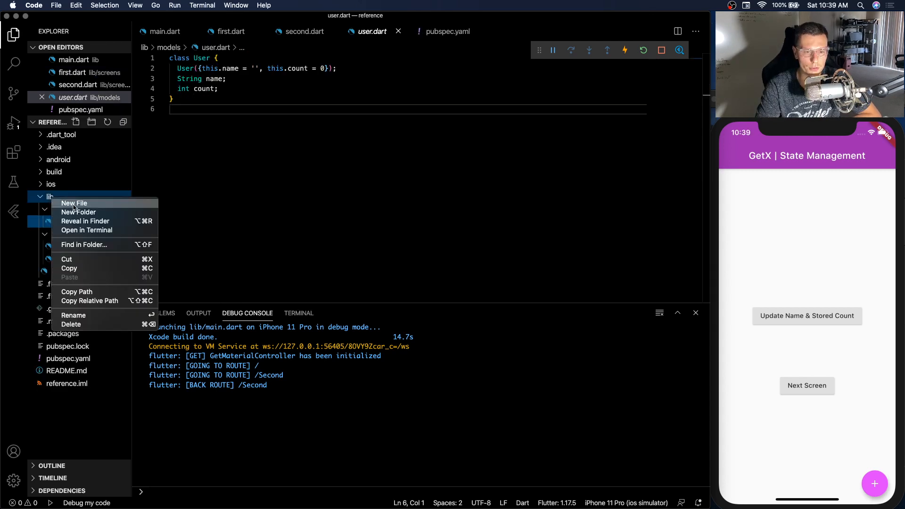
Step: Create a controllers folder under lib and start a new file countCountroller.dart inside it
click(77, 212)
text(controllers)
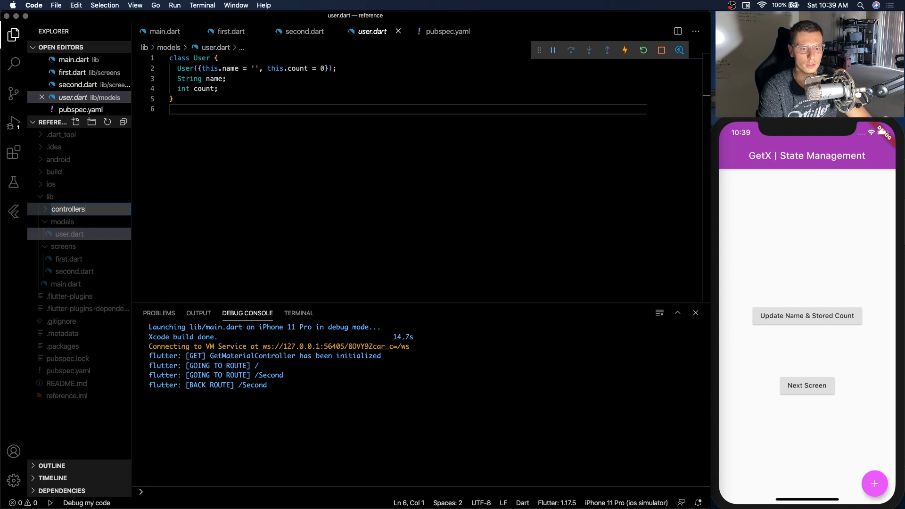
key(Return)
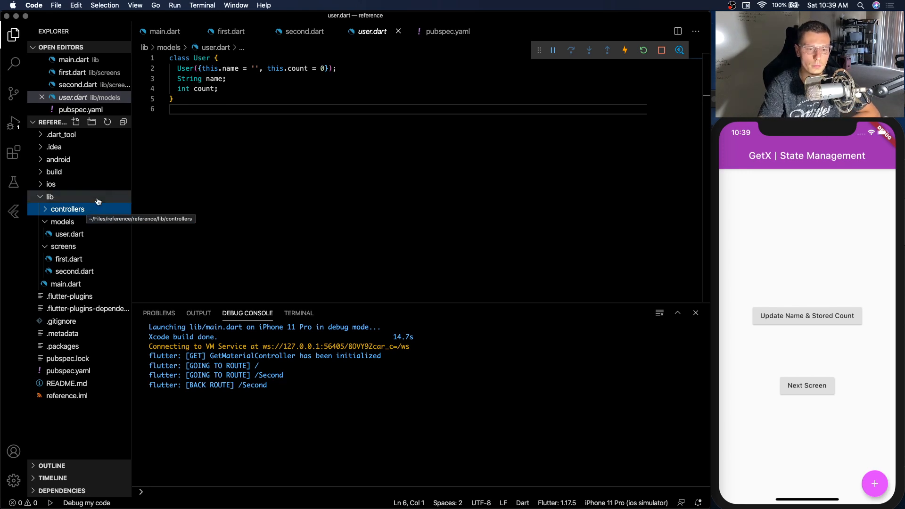
right_click(90, 210)
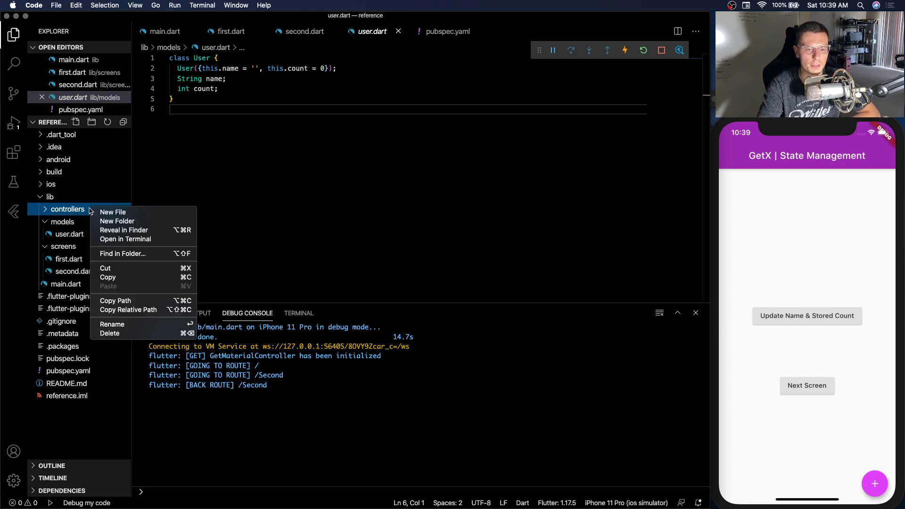
click(114, 213)
text(count)
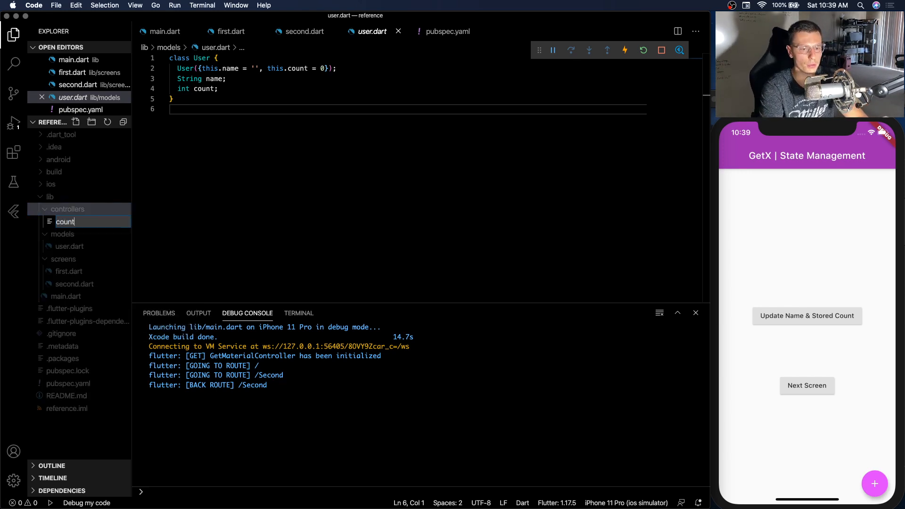
text(Controle)
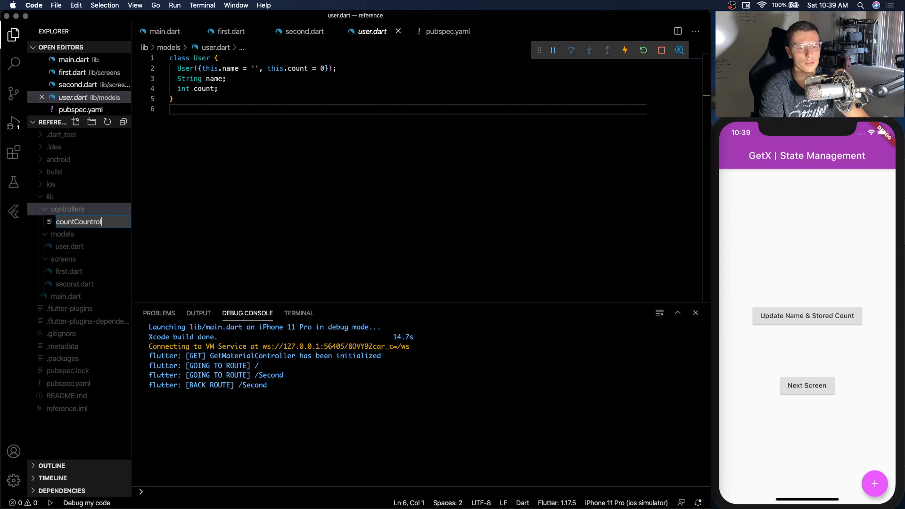
Step: Declare CountController extending GetxController with an int count = 0 field
key(Return)
text(class Counte)
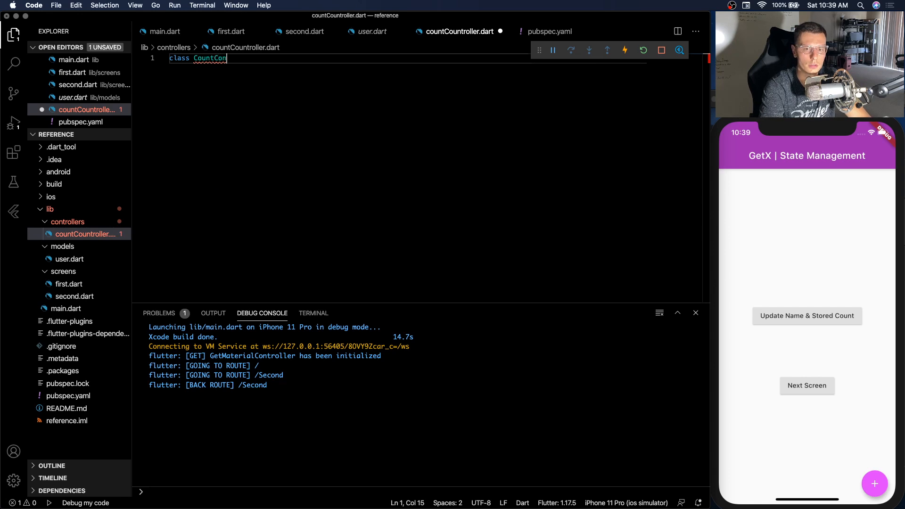
text(roller)
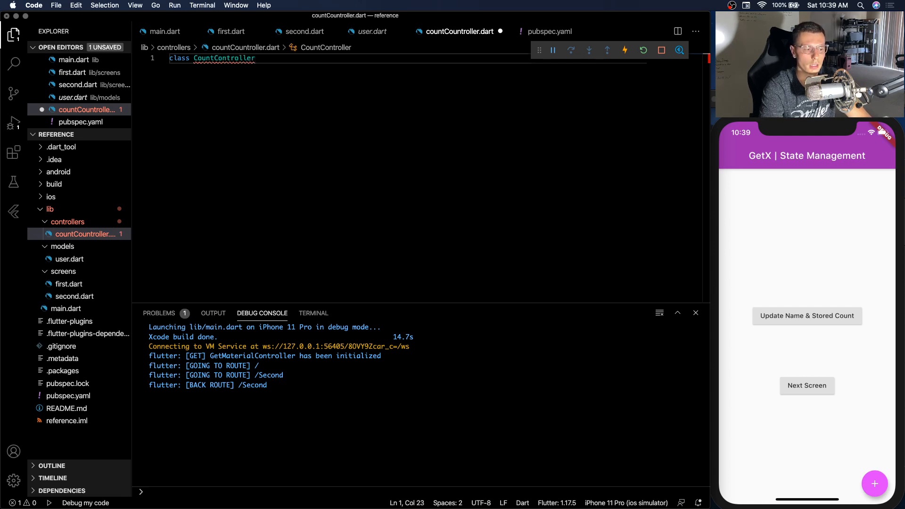
text(extends Getx)
key(Return)
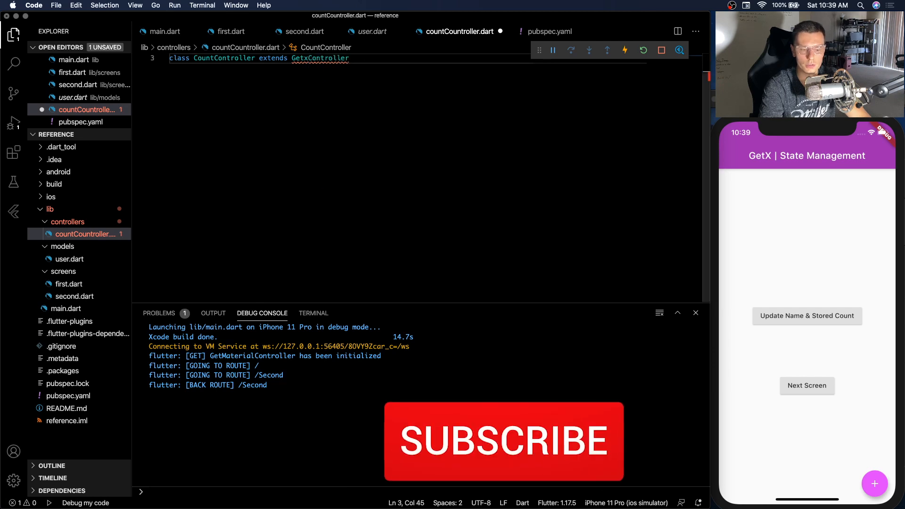
text({)
key(Return)
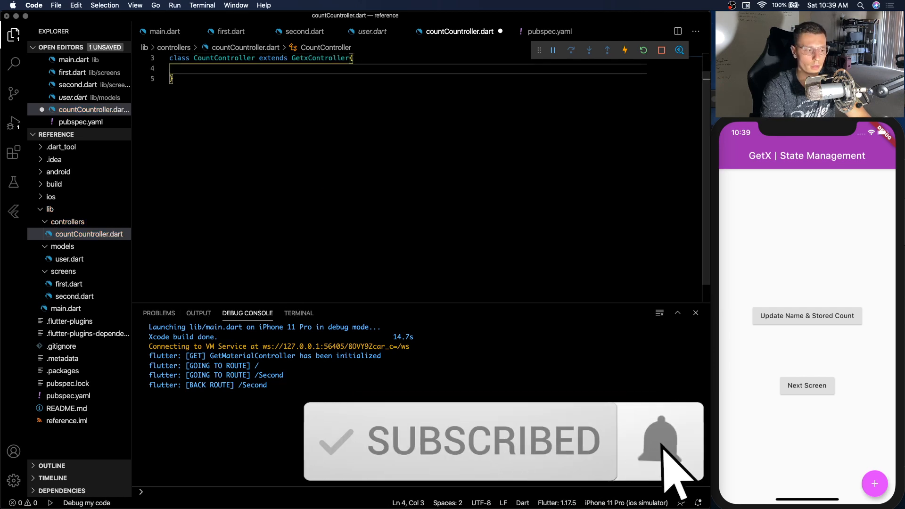
text(int )
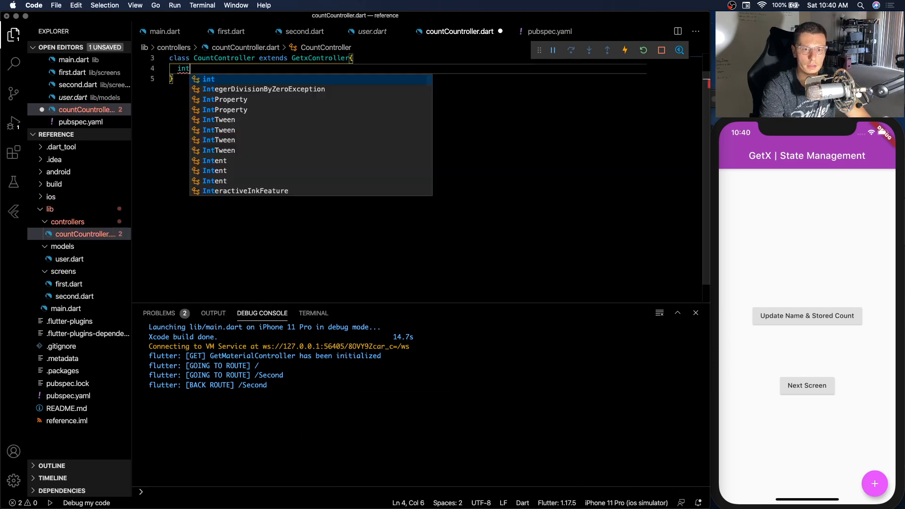
text(count =)
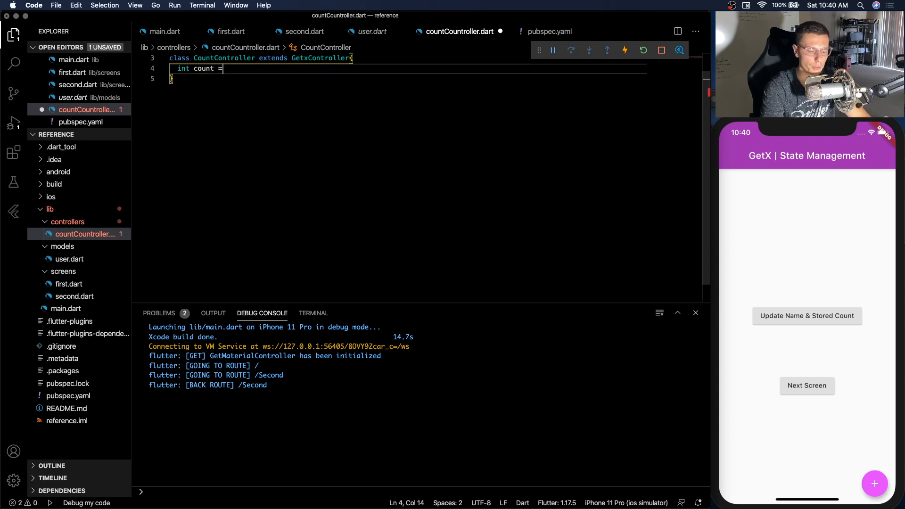
text(0;)
key(Return)
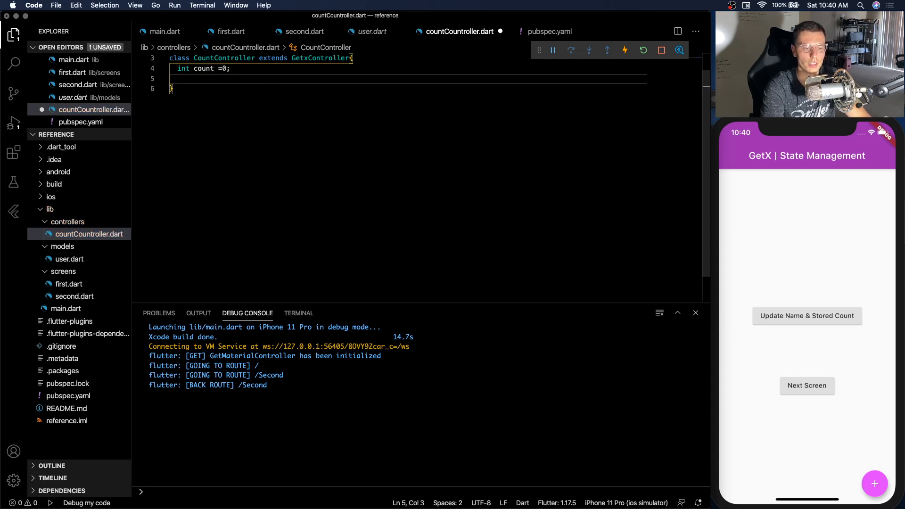
Step: Add an increment() method doing count++ and update(), then save the controller
key(Return)
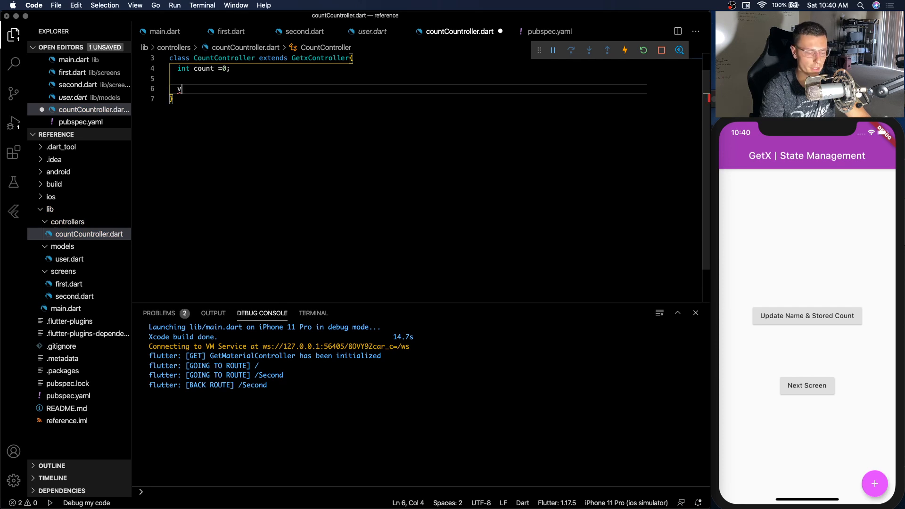
text(void increment())
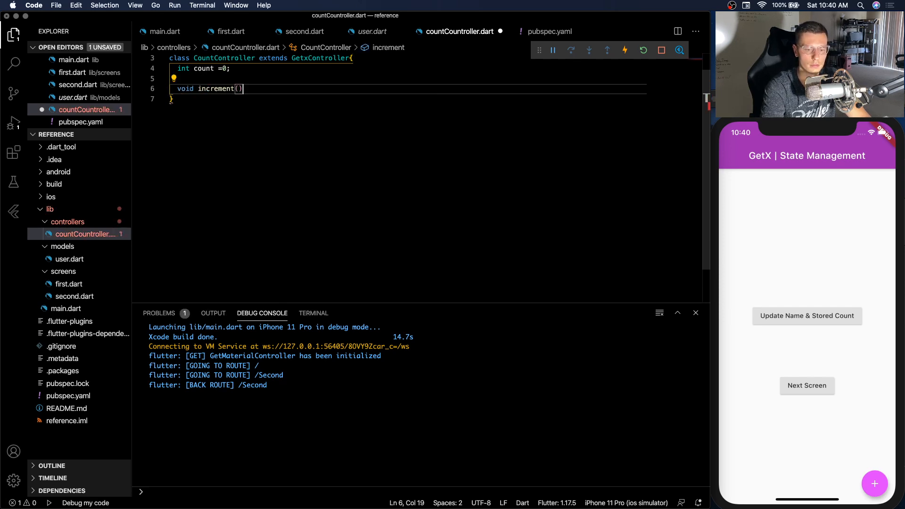
text({)
key(Return)
text(coun)
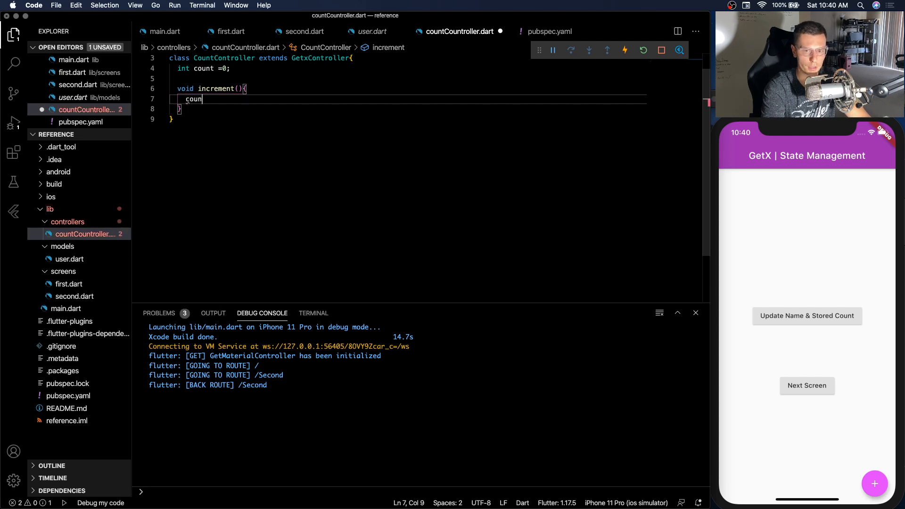
text(t++;)
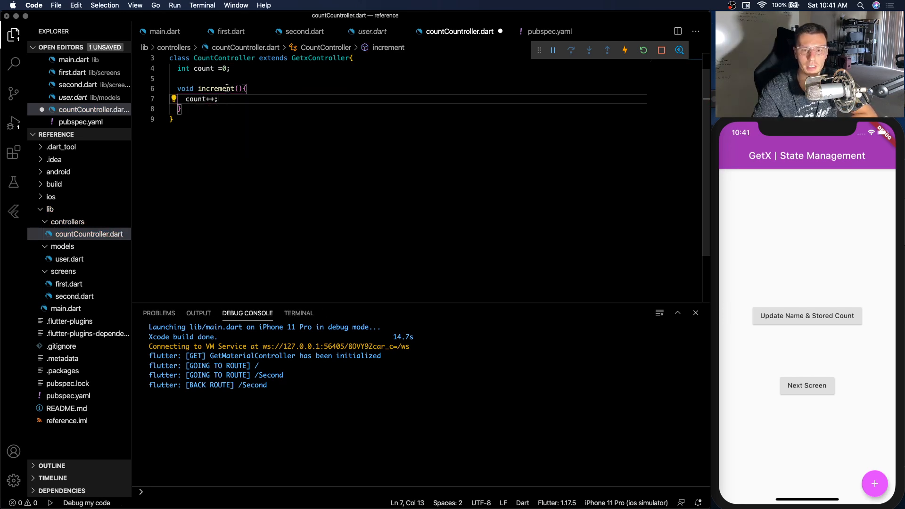
key(Return)
text(upd)
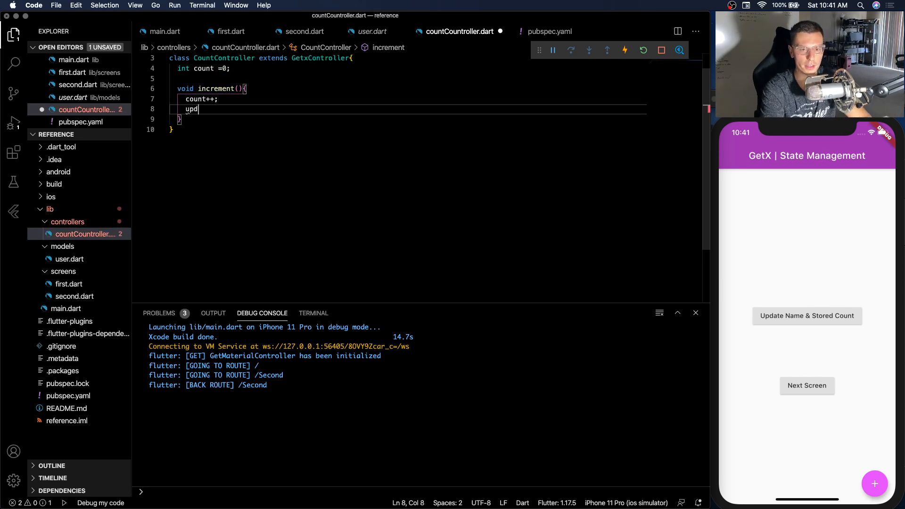
text(ate();)
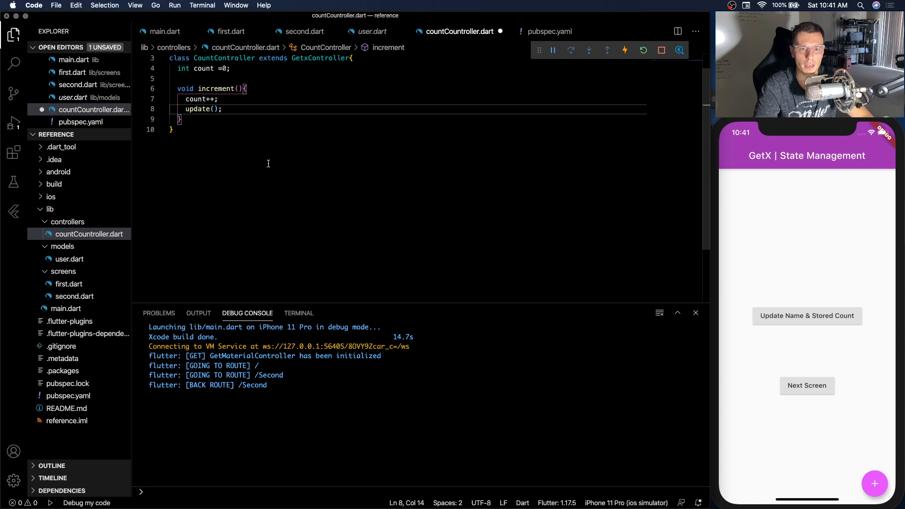
drag(268, 163, 135, 66)
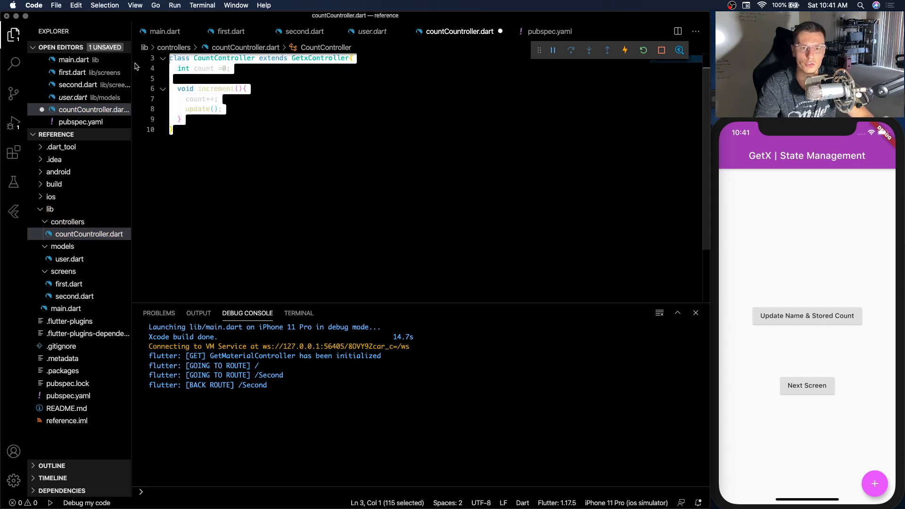
click(266, 139)
key(super+s)
Step: In first.dart declare final CountController countController = Get.put(CountController()) with its import
key(ctrl+Tab)
scroll(367, 192, up, 3)
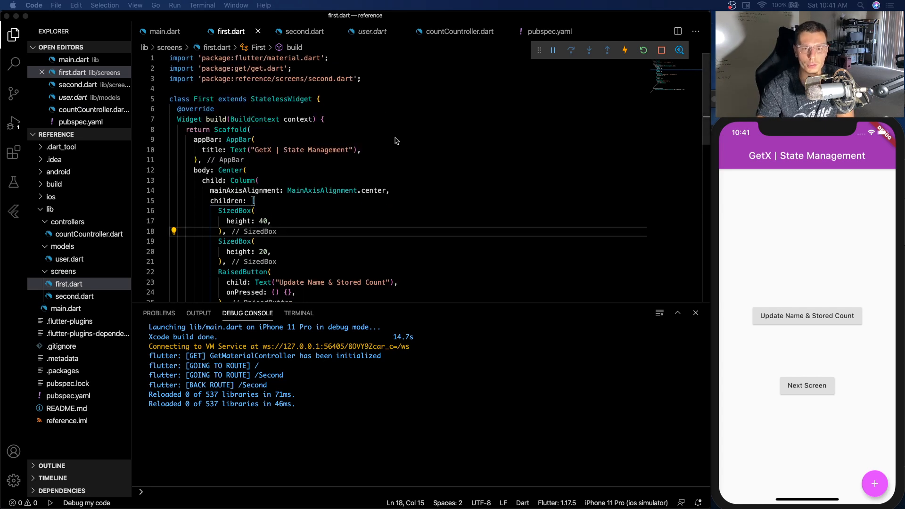
click(352, 100)
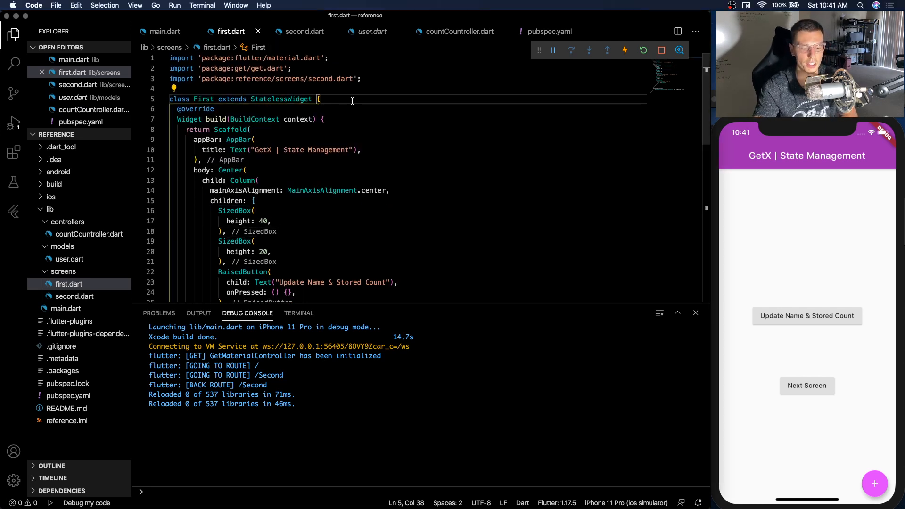
key(Return)
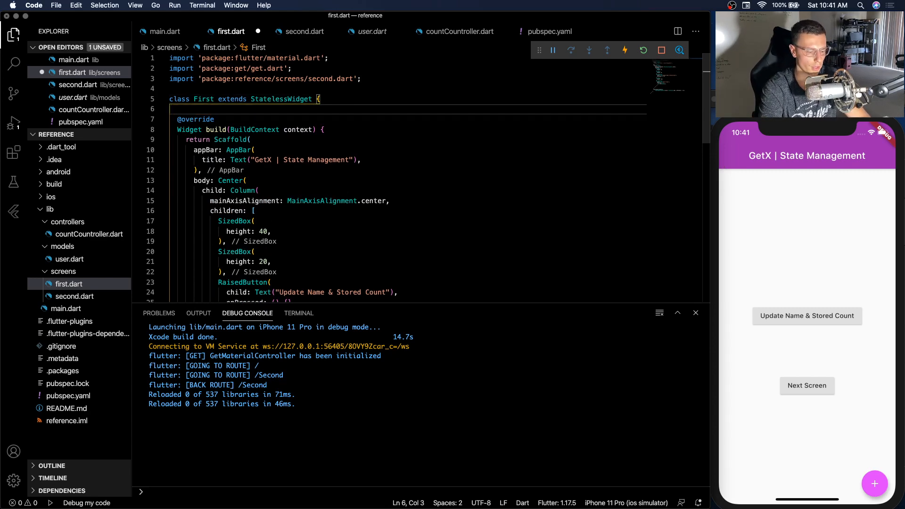
text(final Coun)
key(Return)
text(co)
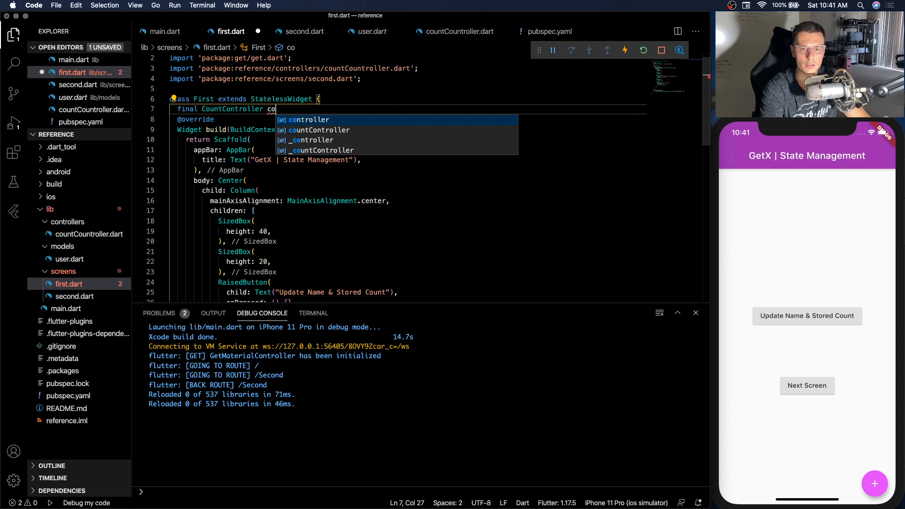
text(unt)
key(Return)
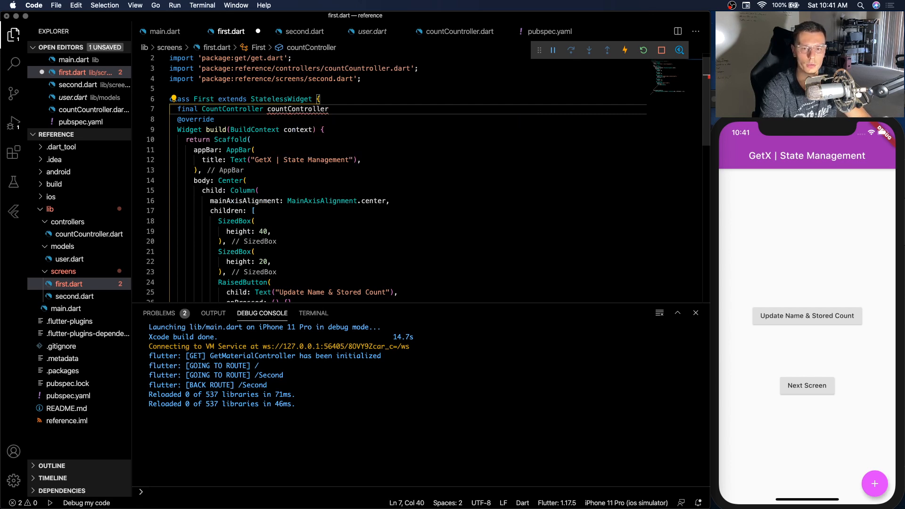
text( = G)
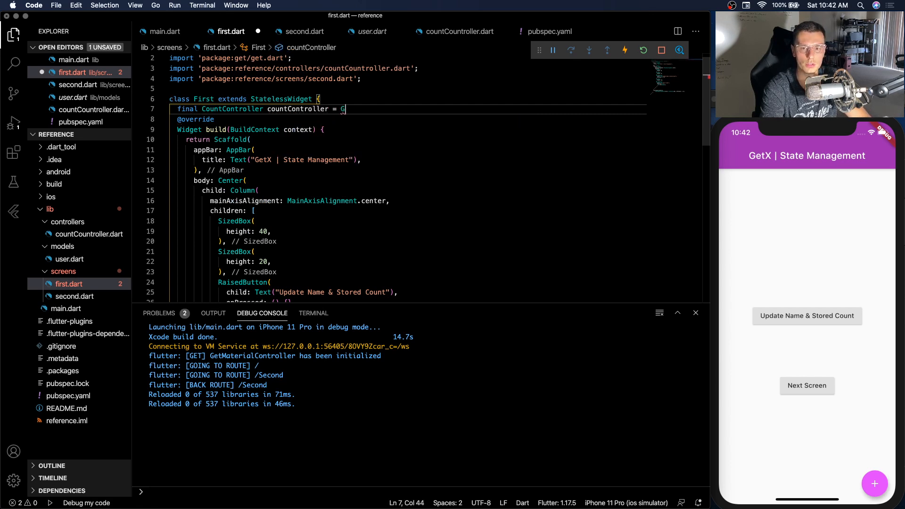
text(et.pu)
key(Return)
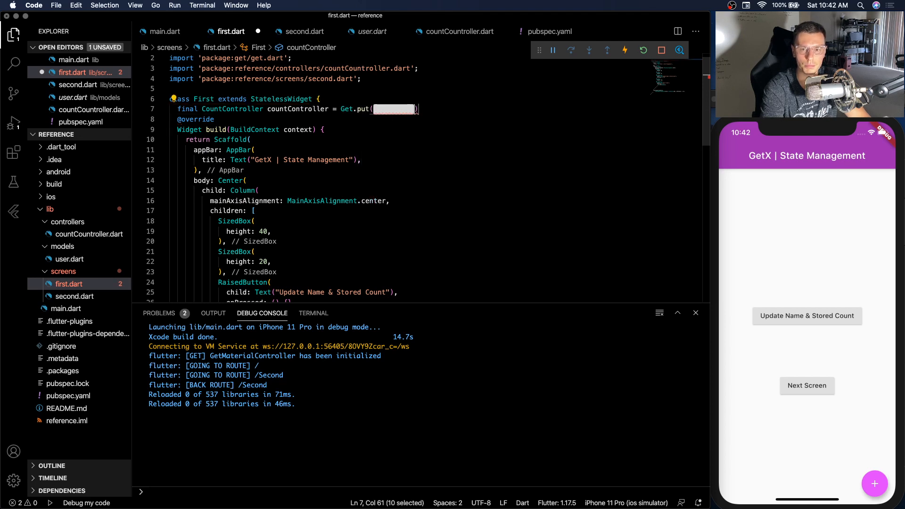
text(CountController());)
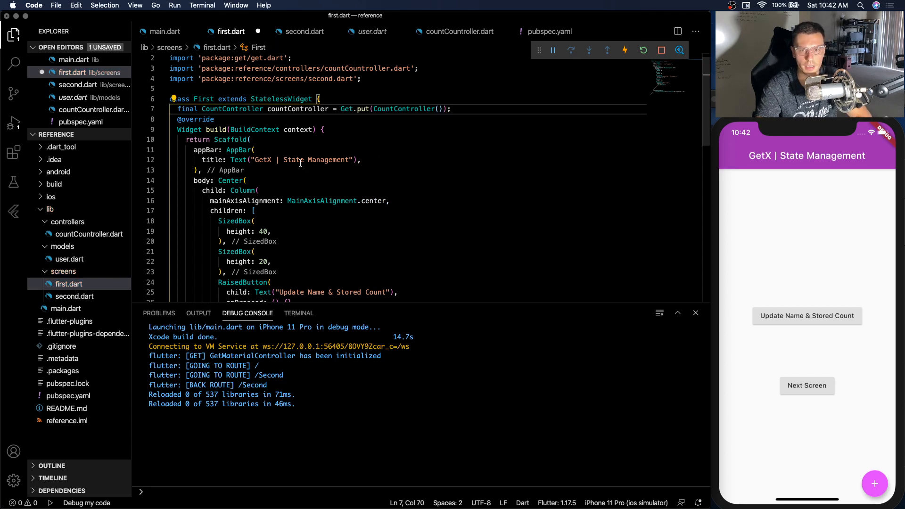
Step: Highlight Get.put and the countController name to explain the registration
double_click(360, 110)
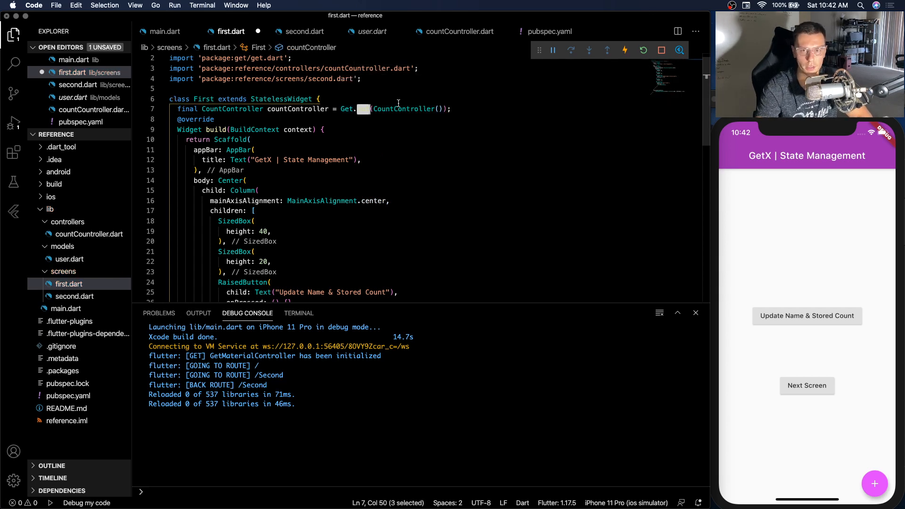
double_click(295, 109)
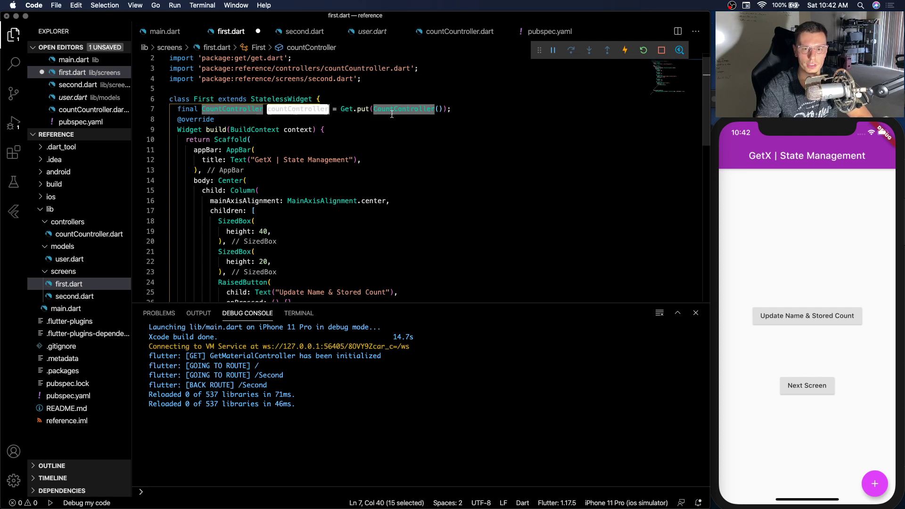
click(291, 189)
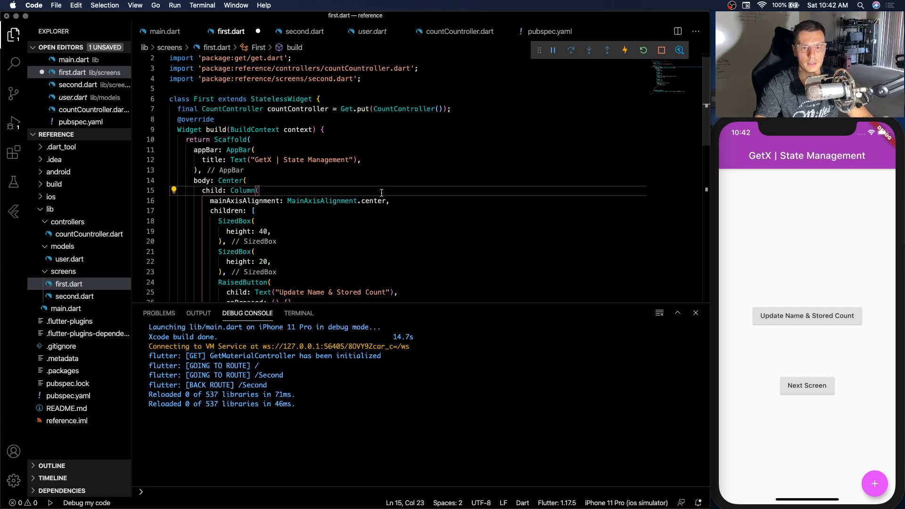
Step: Add GetBuilder<CountController> returning Text("Current Count Value: ${_.count}") to the Column, save and try the + button
click(258, 211)
key(Return)
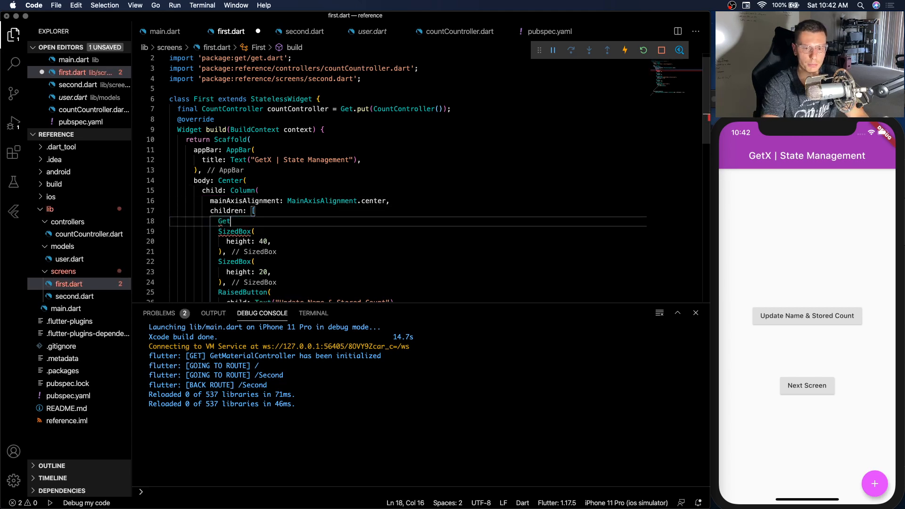
text(GetBuild)
key(Return)
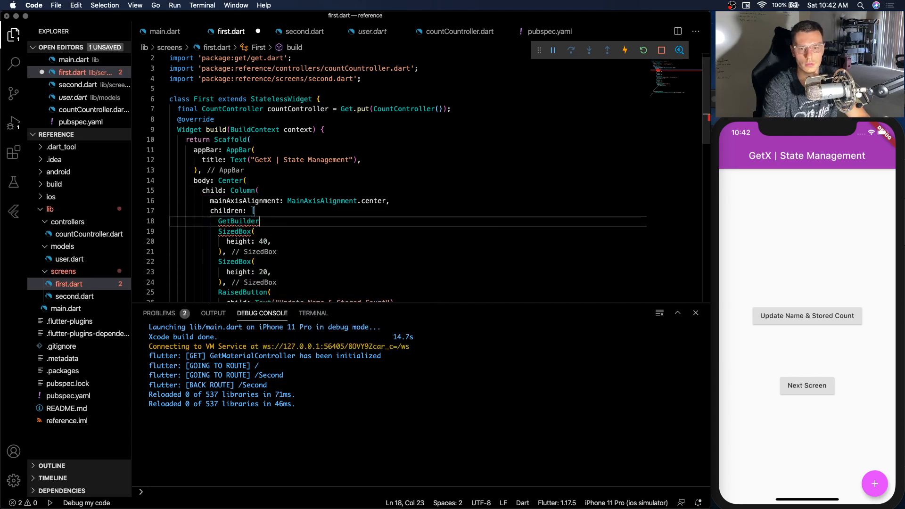
text(<Coun)
key(Return)
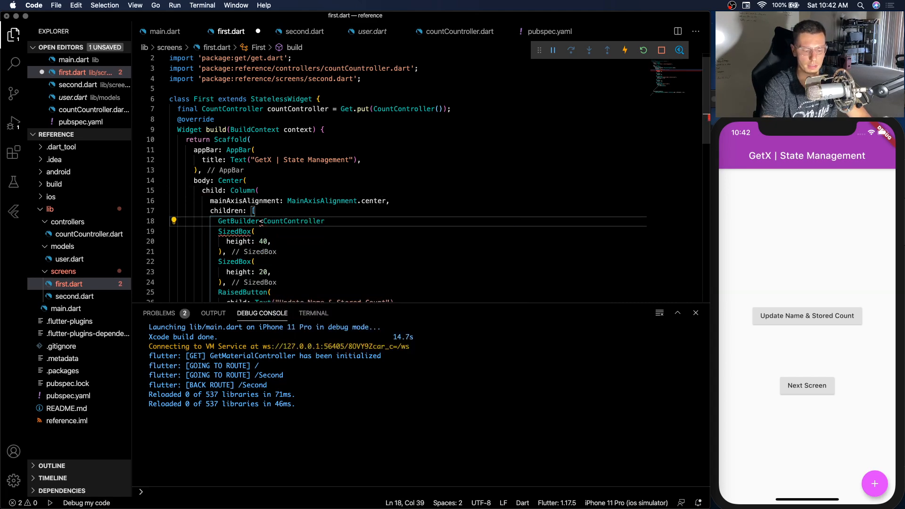
text(>()
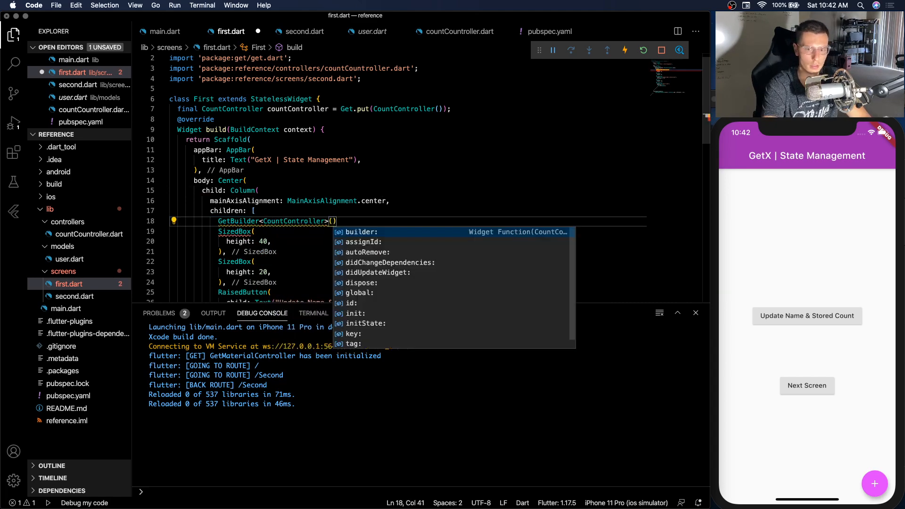
key(Return)
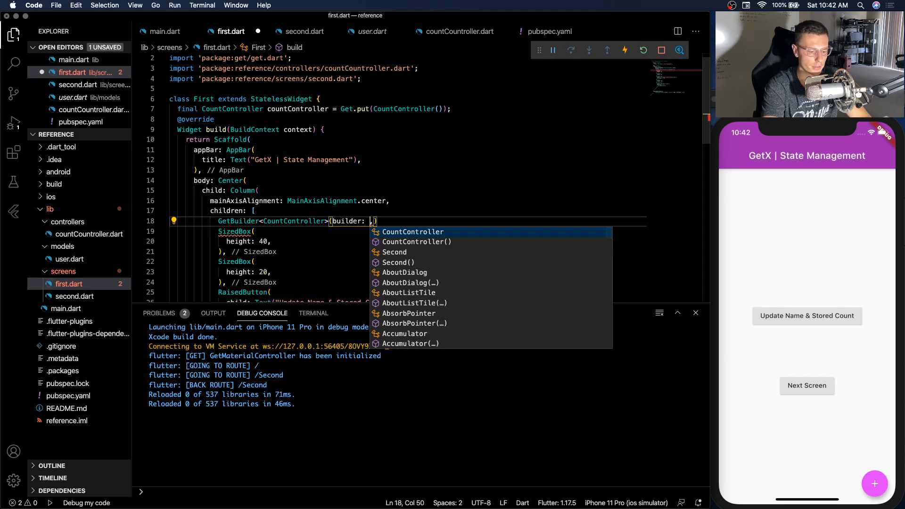
text((_){)
key(Return)
text(return Text()
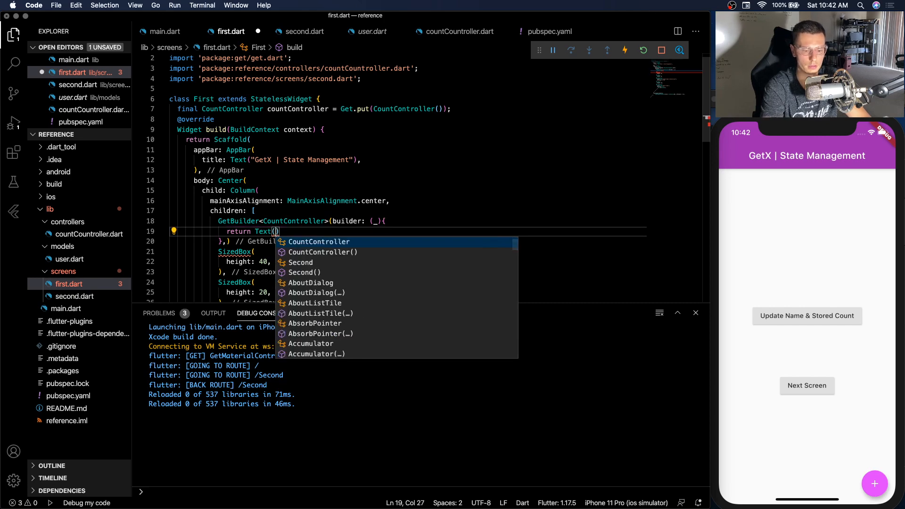
text("Current Count Value: ${_.count})
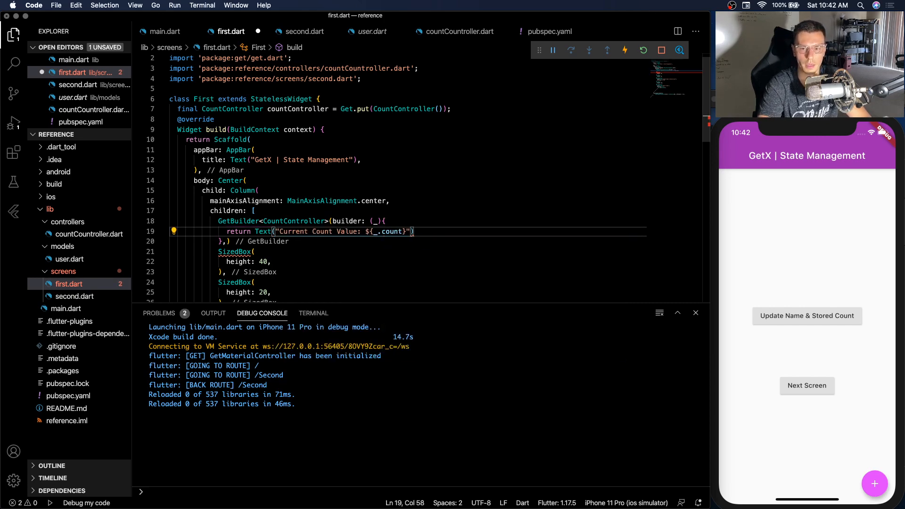
text(");)
key(super+s)
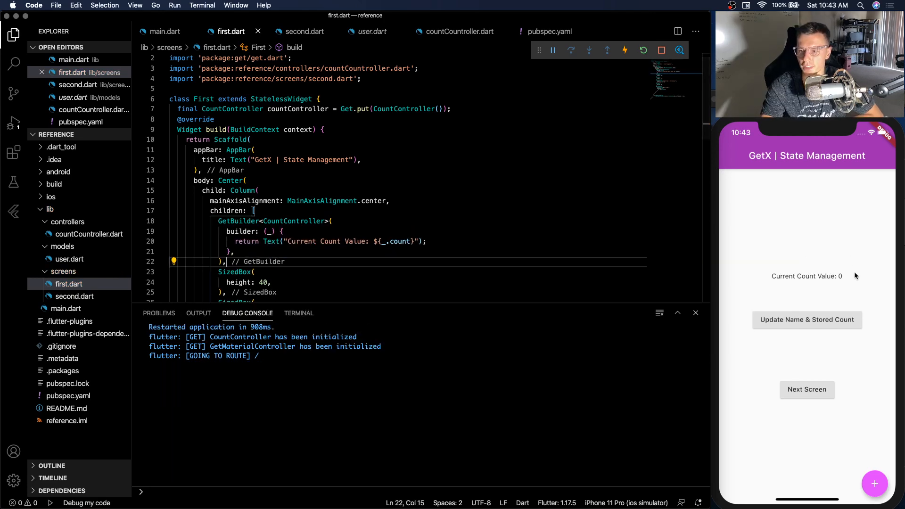
click(875, 484)
scroll(299, 241, down, 10)
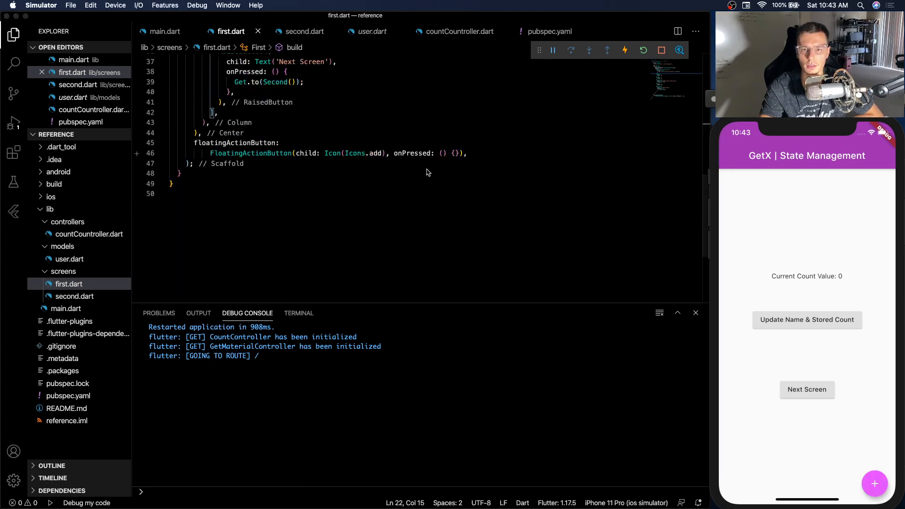
Step: Make the FAB's onPressed call countController.increment(), save and tap + until the count reads 9
click(456, 154)
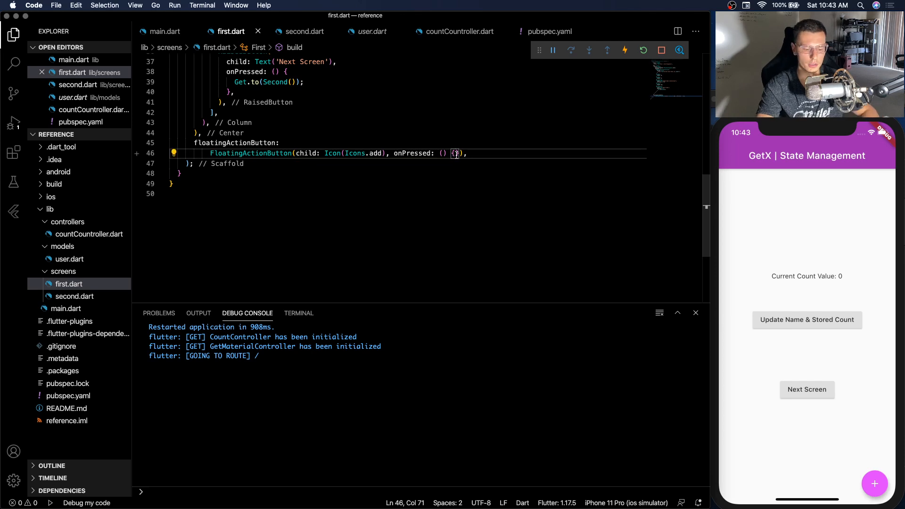
key(Return)
text(coun)
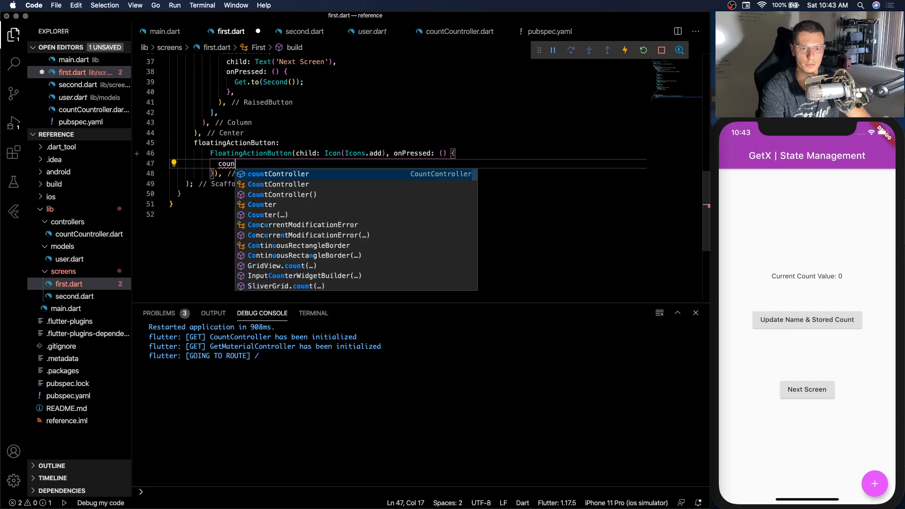
key(Return)
text(.inc)
key(Return)
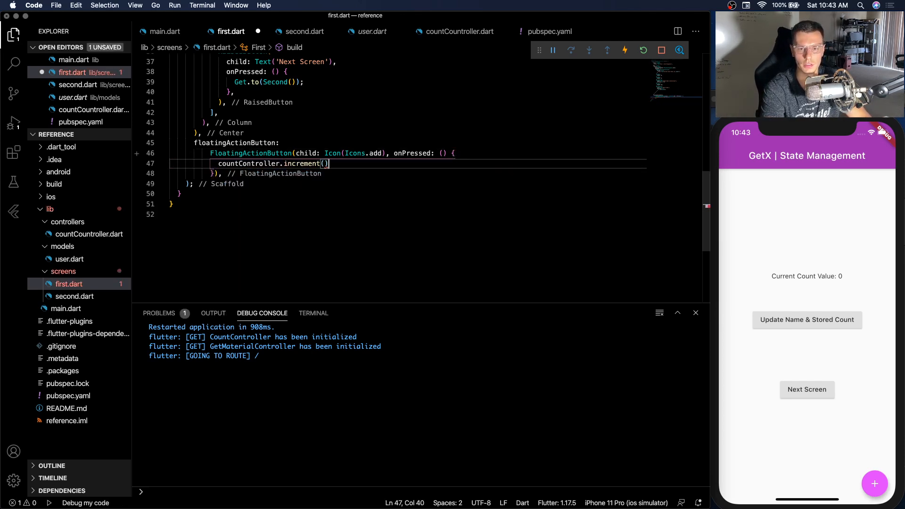
text(;)
key(super+s)
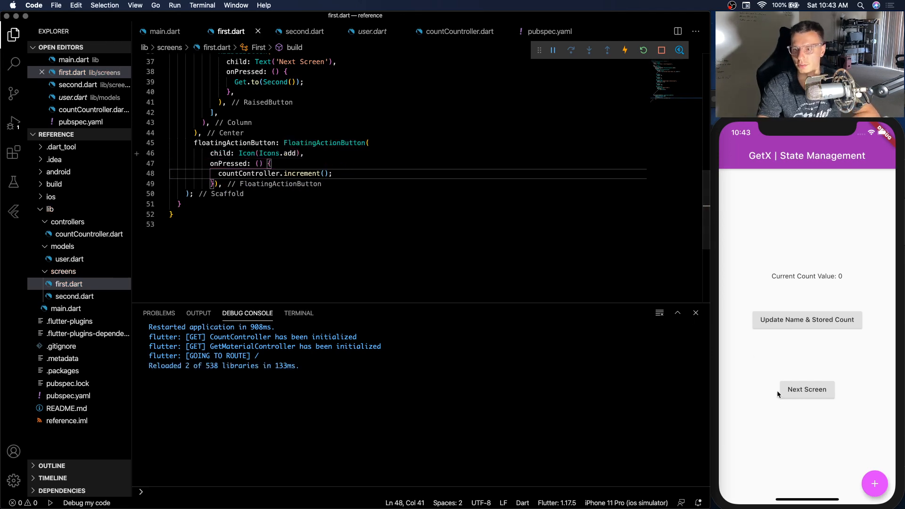
click(867, 485)
double_click(866, 486)
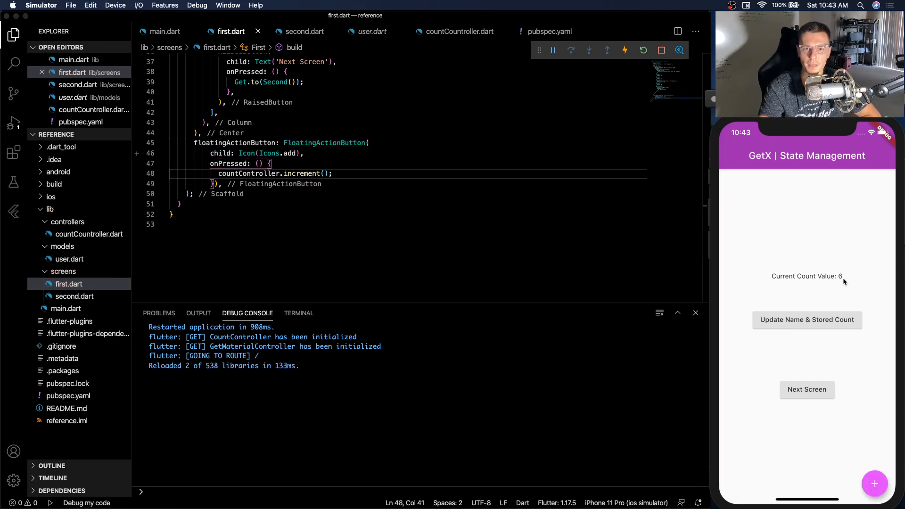
Step: Give the GetBuilder init: CountController() so it creates its own controller
click(874, 483)
click(874, 484)
click(874, 484)
scroll(393, 238, up, 5)
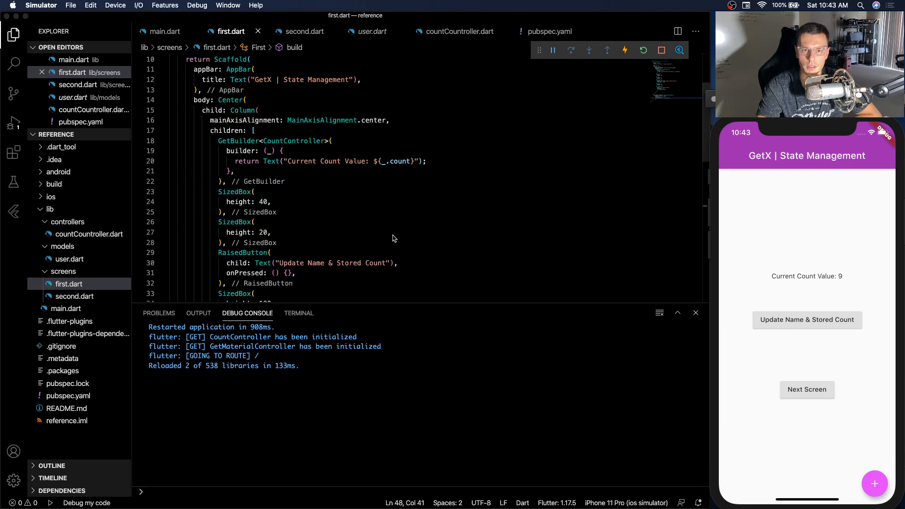
scroll(269, 149, up, 3)
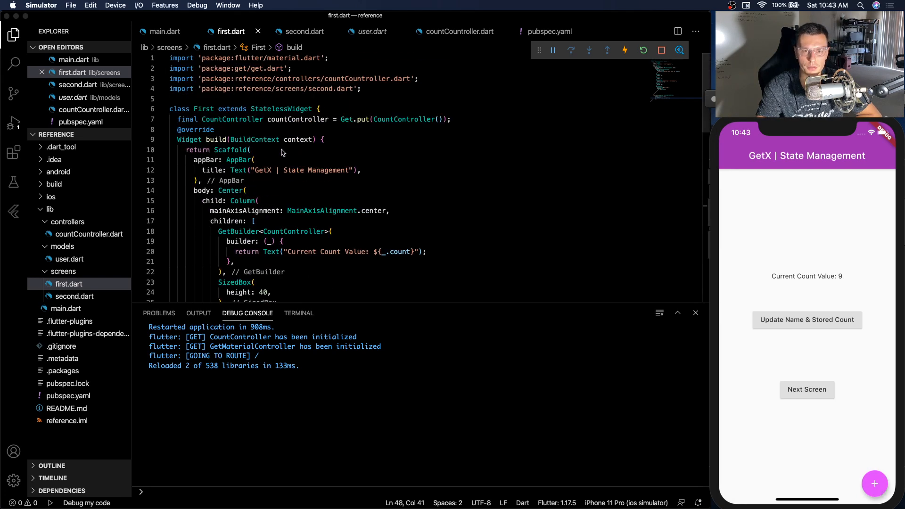
drag(178, 120, 454, 122)
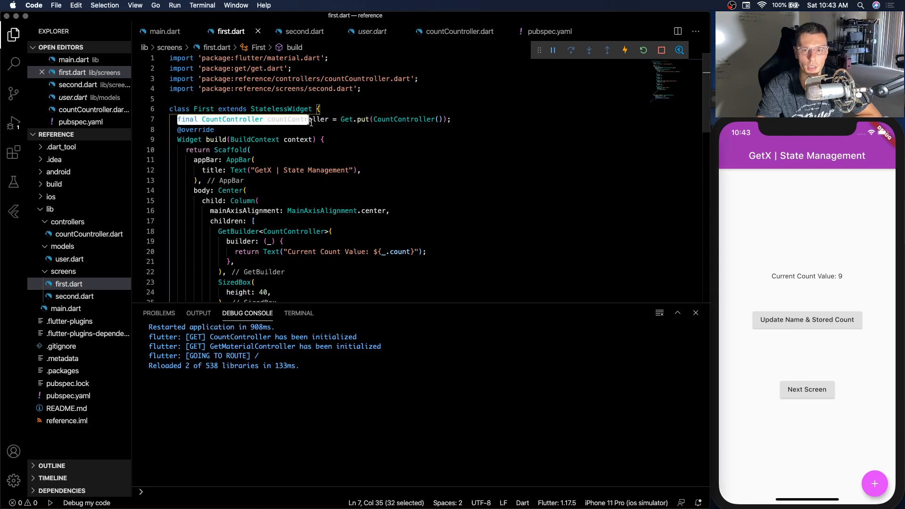
click(344, 231)
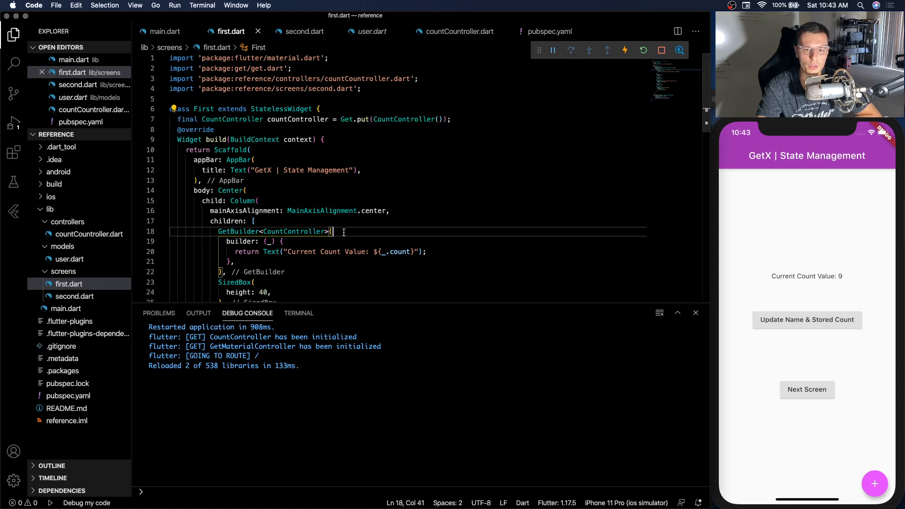
key(Return)
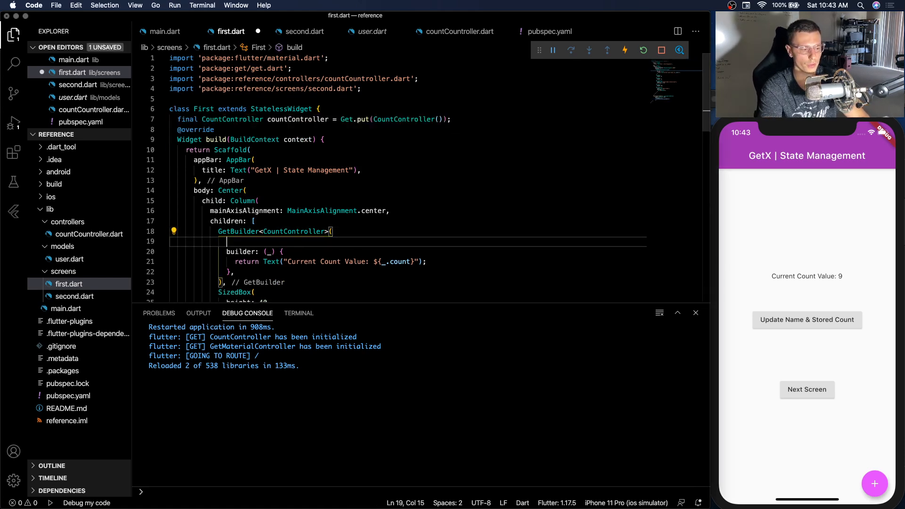
text(init)
key(Return)
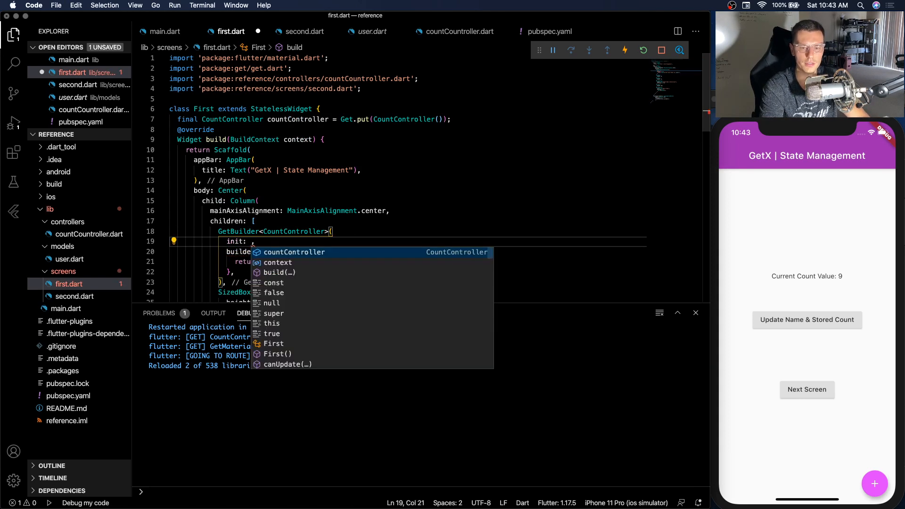
text(Count)
key(Return)
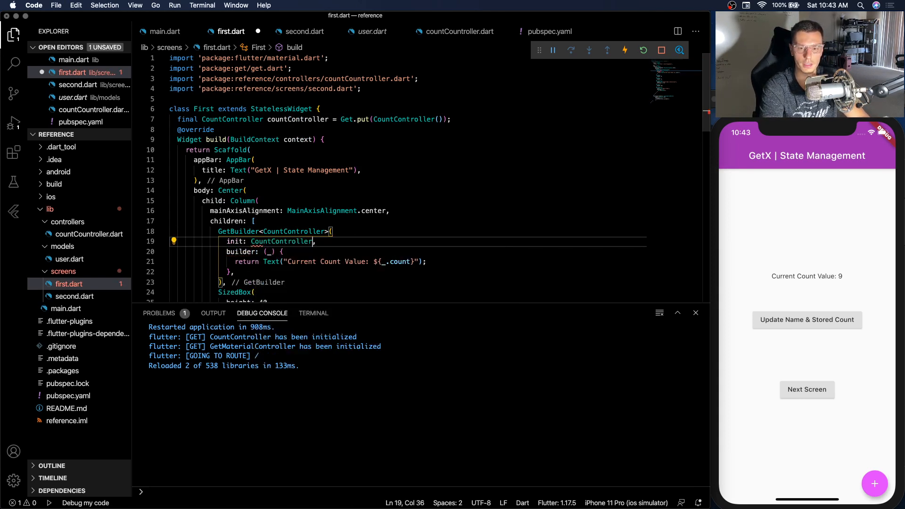
text(())
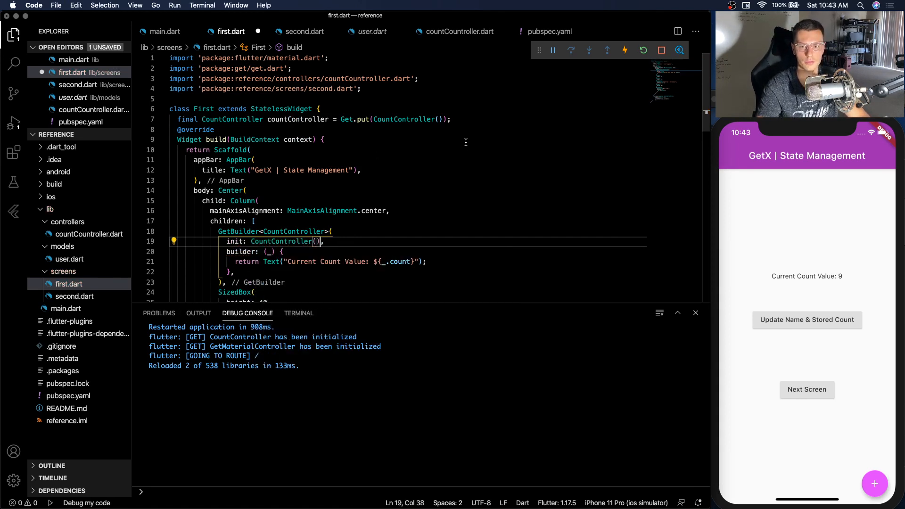
Step: Delete the Get.put countController field and reload, exposing the undefined countController error
drag(461, 119, 461, 111)
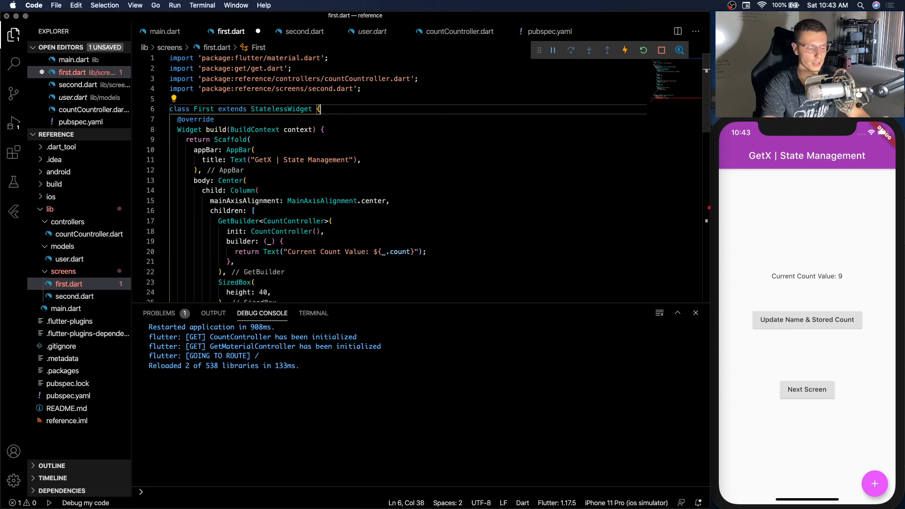
key(BackSpace)
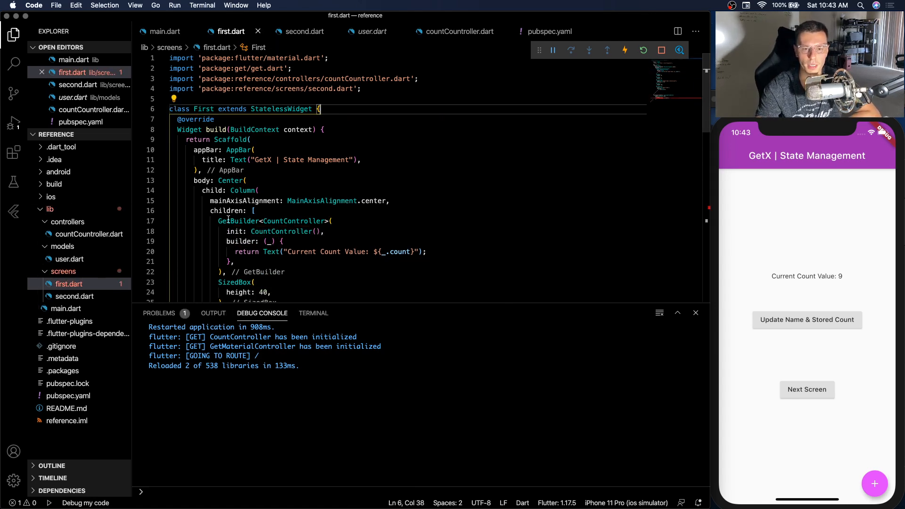
double_click(284, 231)
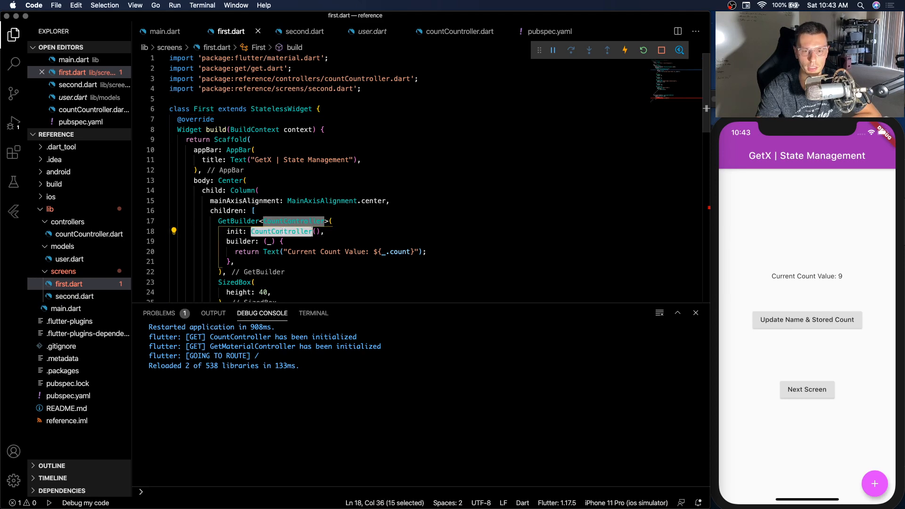
key(super+shift+F5)
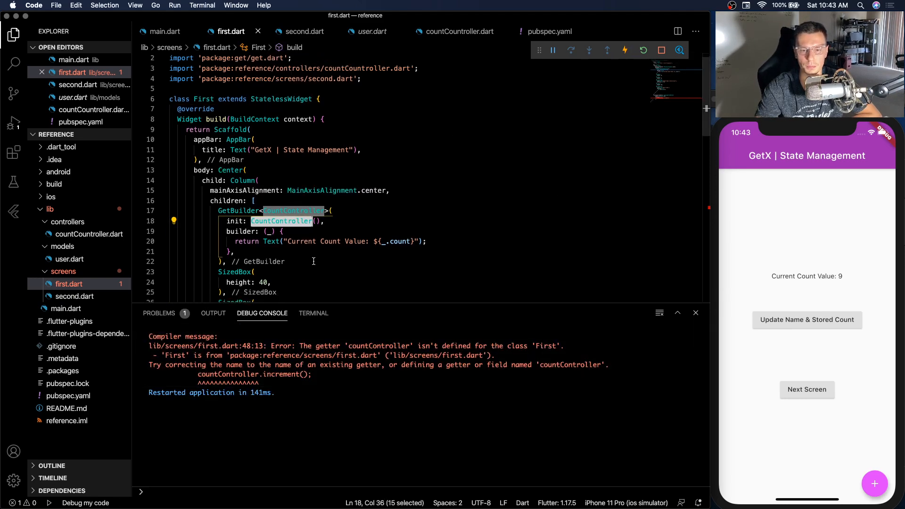
scroll(313, 260, down, 10)
Step: Replace countController on line 48 with Get.find<CountController>() before .increment()
double_click(263, 201)
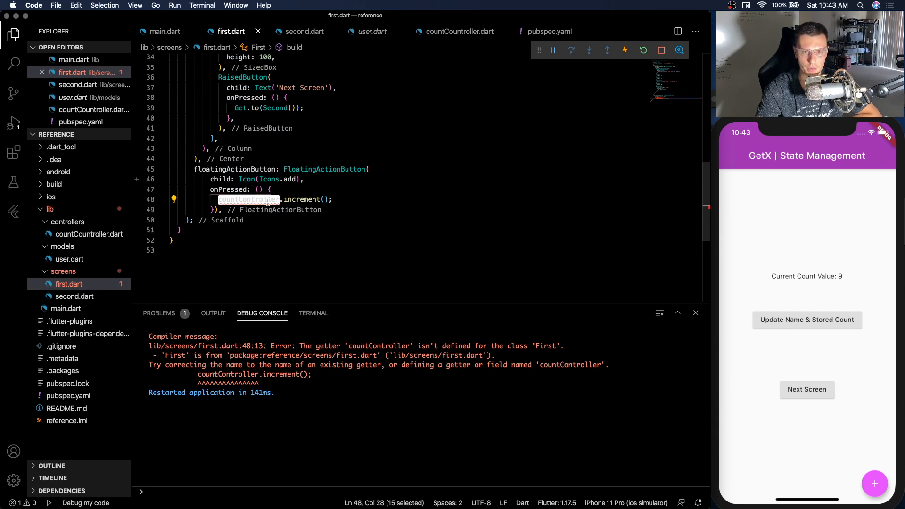
drag(364, 199, 217, 202)
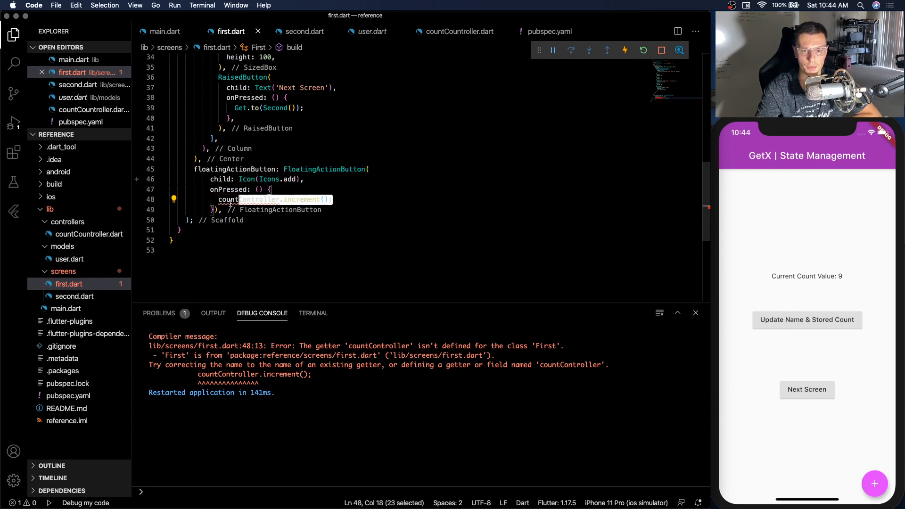
click(252, 199)
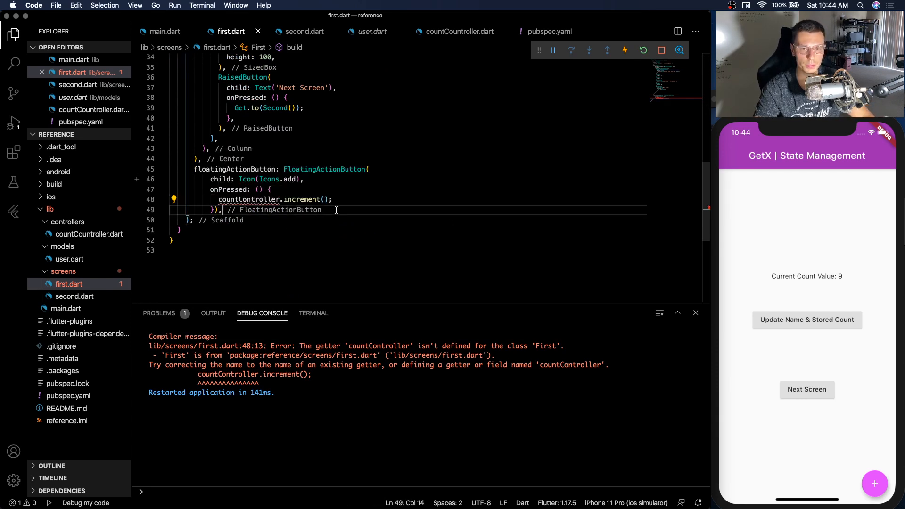
double_click(251, 199)
text(Get)
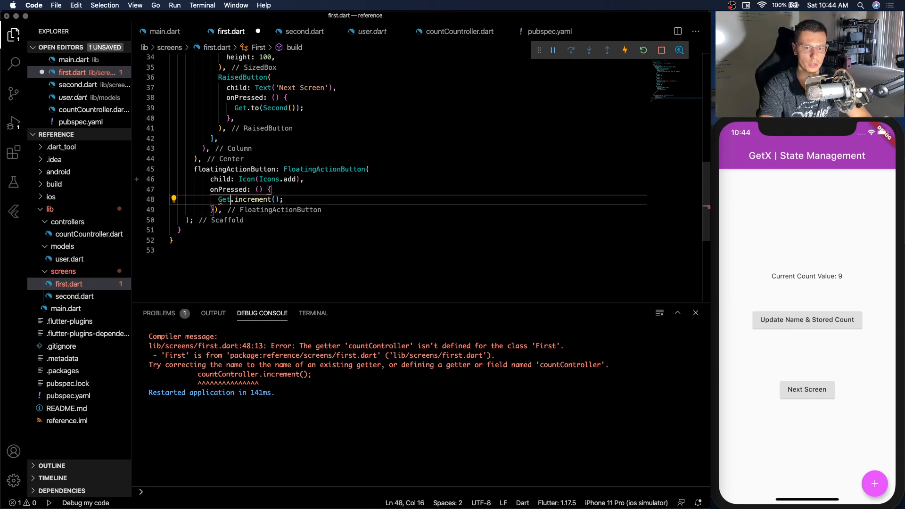
text(.fi)
key(Return)
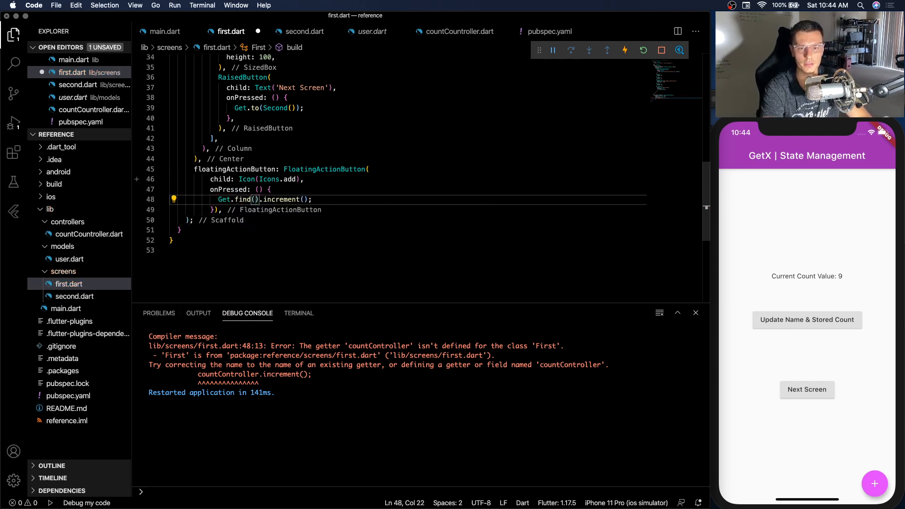
key(Left)
text(<Cou)
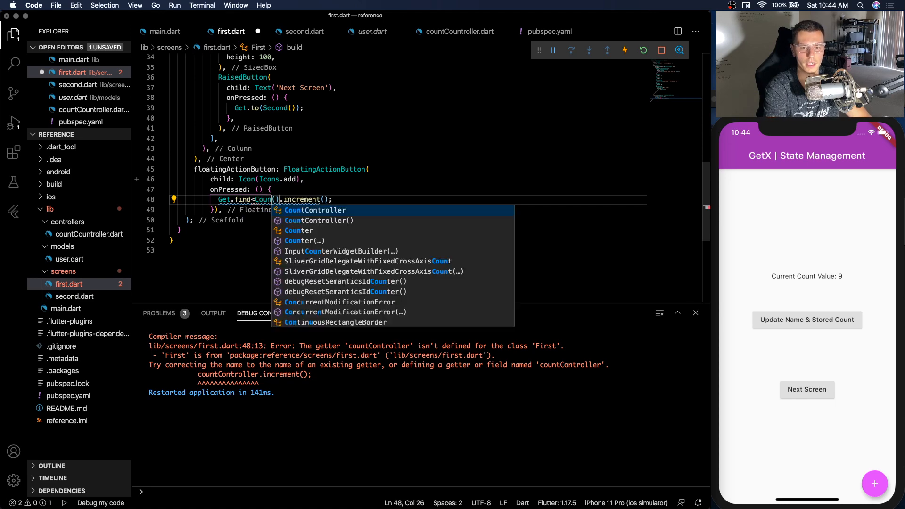
key(Return)
Step: Compare the init: CountController() line with the Get.find<CountController> call by highlighting each
click(381, 169)
scroll(249, 236, up, 10)
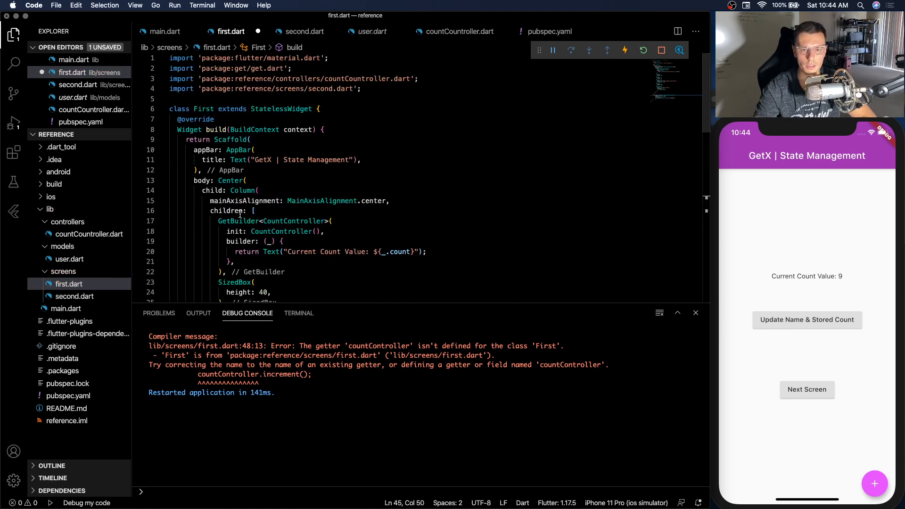
drag(228, 235, 325, 232)
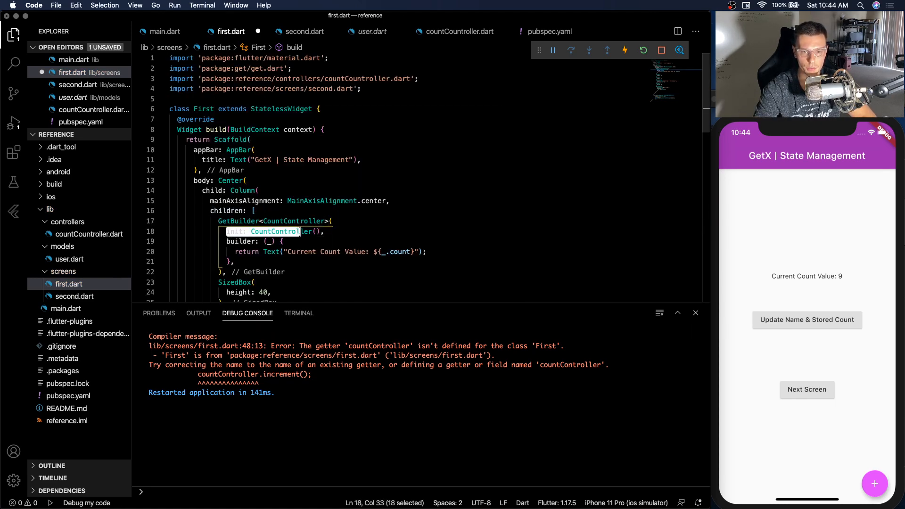
click(323, 232)
double_click(306, 232)
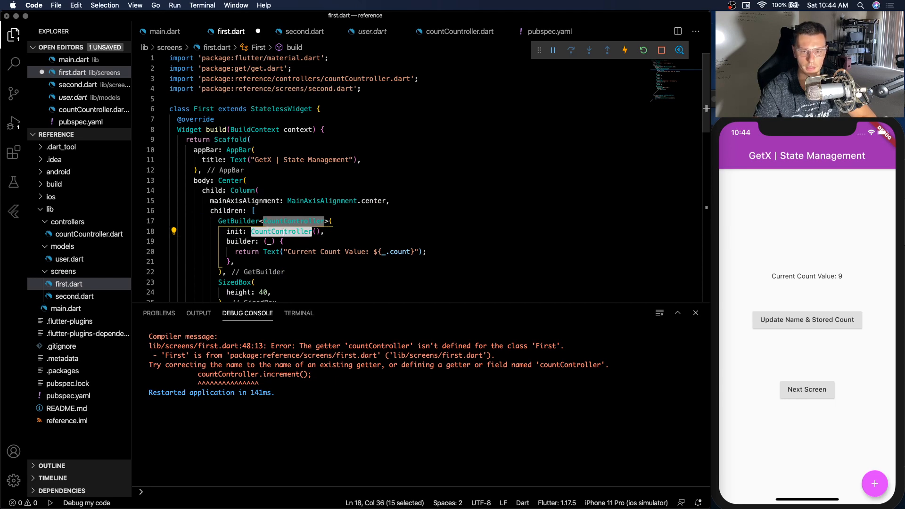
scroll(287, 231, down, 6)
scroll(281, 204, down, 6)
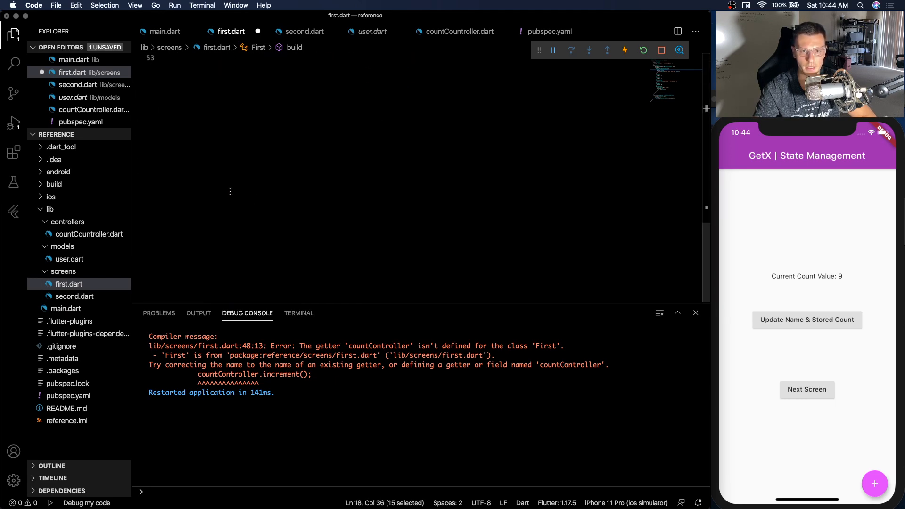
double_click(244, 158)
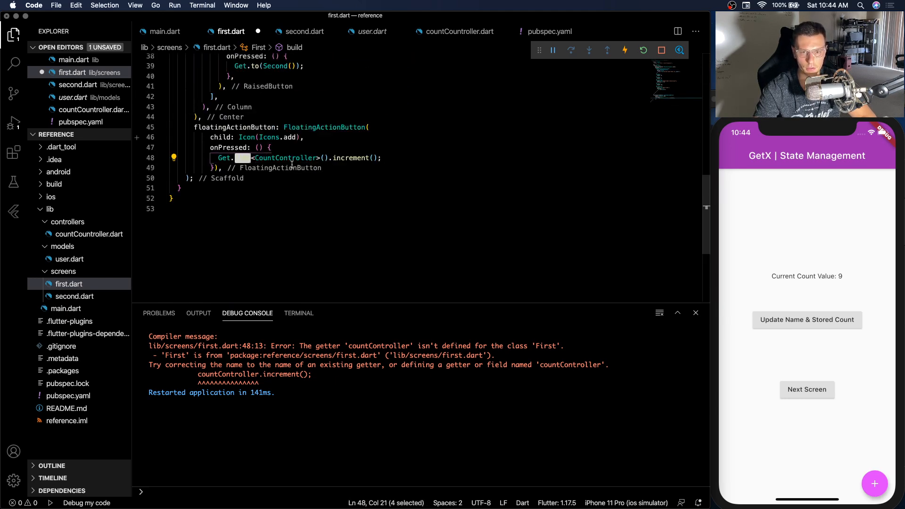
double_click(288, 158)
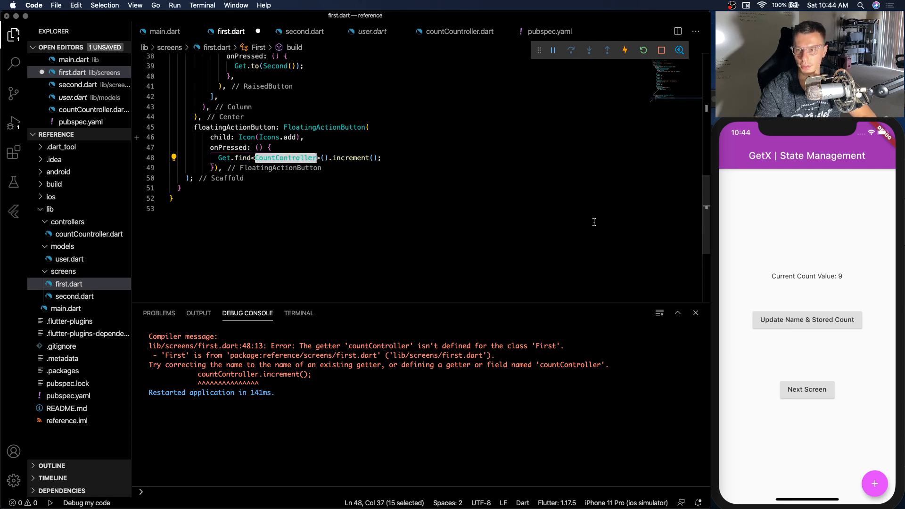
Step: Save, restart the app and tap the button until Current Count Value reaches 6
key(super+s)
click(642, 50)
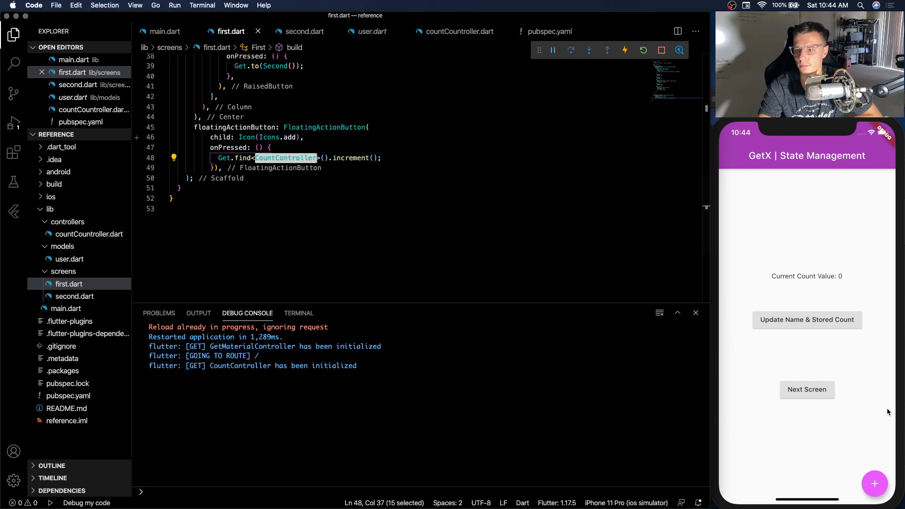
click(878, 481)
click(876, 483)
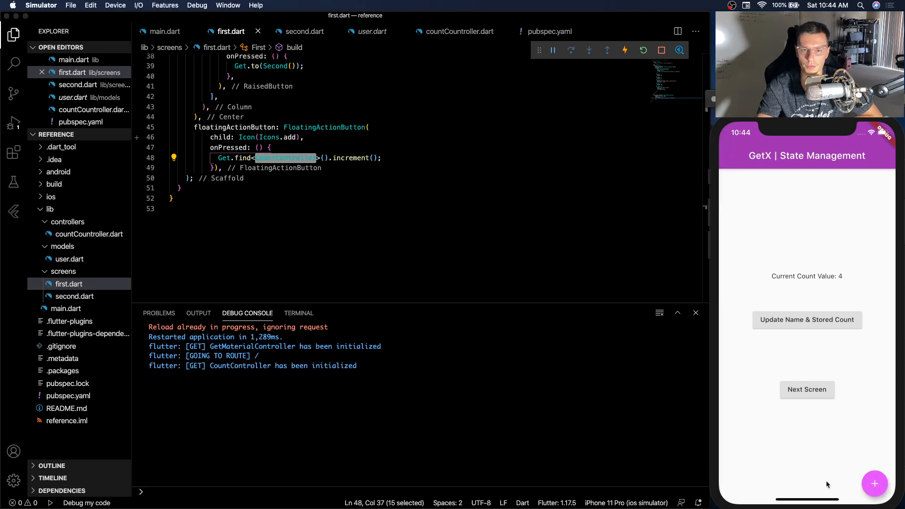
click(866, 482)
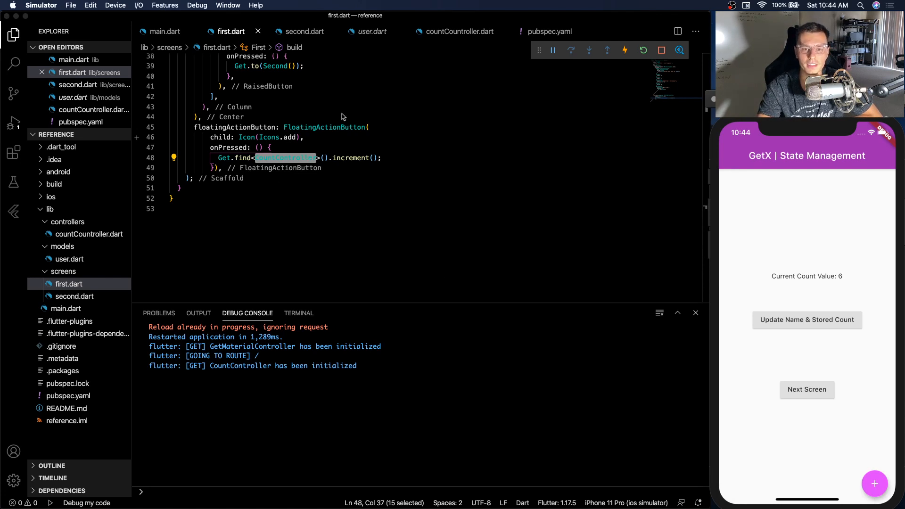
Step: Review the update() call in the controller's increment, then return to first.dart's count text
click(450, 33)
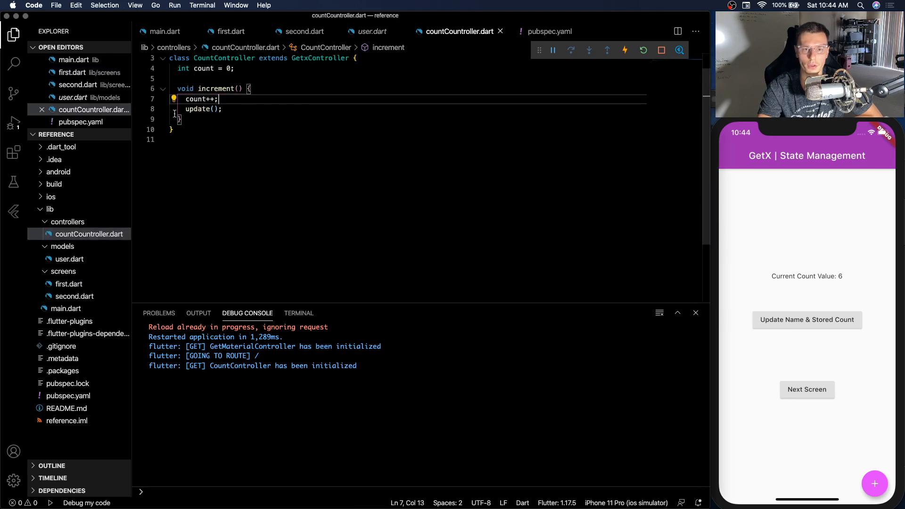
double_click(207, 109)
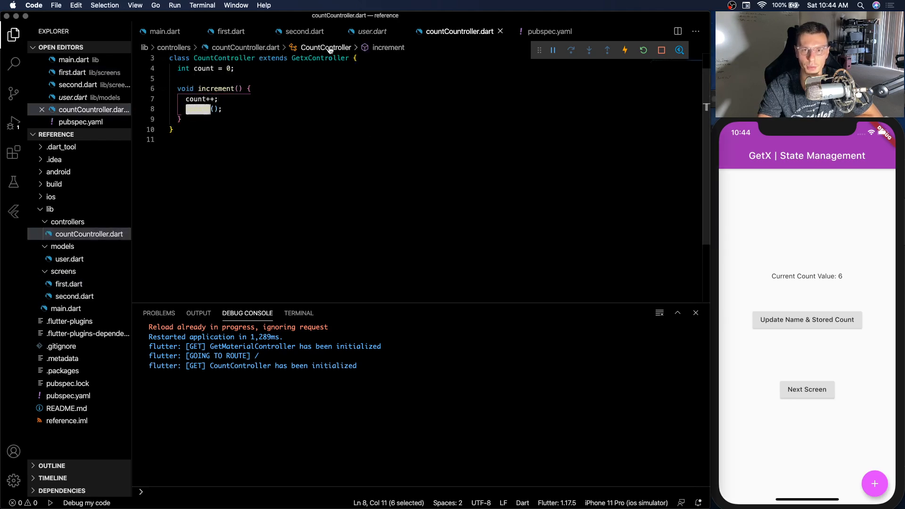
key(ctrl+Tab)
click(321, 220)
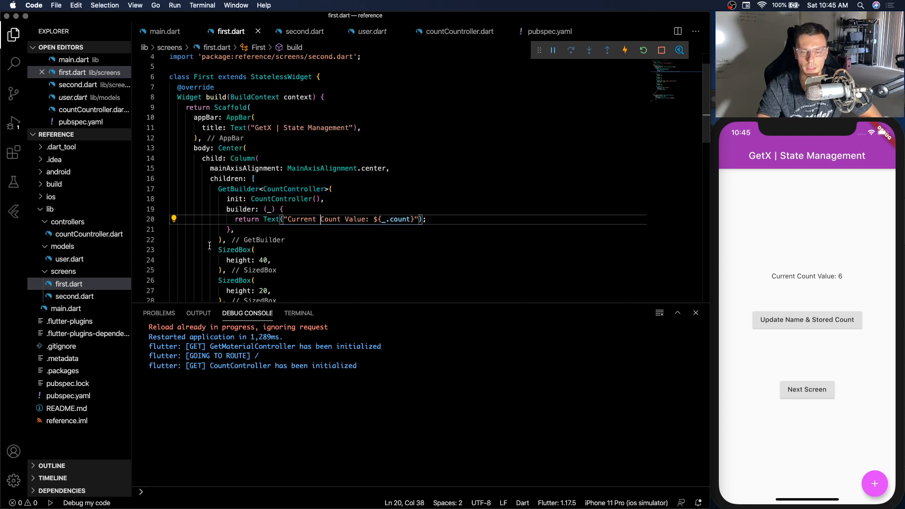
Step: In main.dart change GetMaterialApp to plain MaterialApp, save, restart and bump the count
click(72, 310)
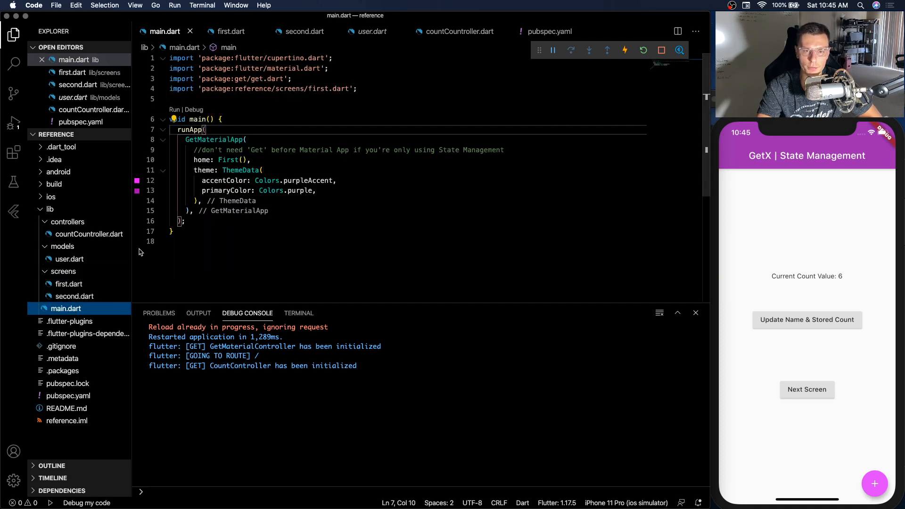
click(198, 140)
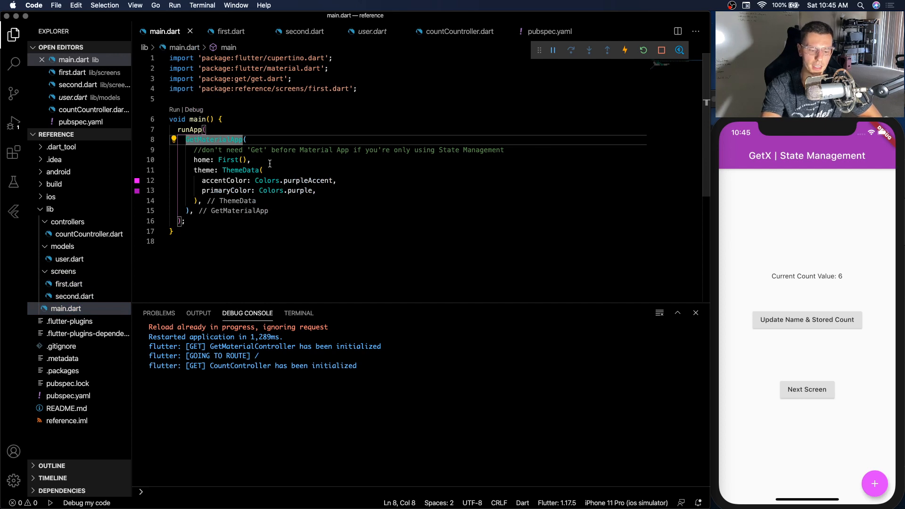
key(BackSpace)
key(BackSpace)
key(BackSpace)
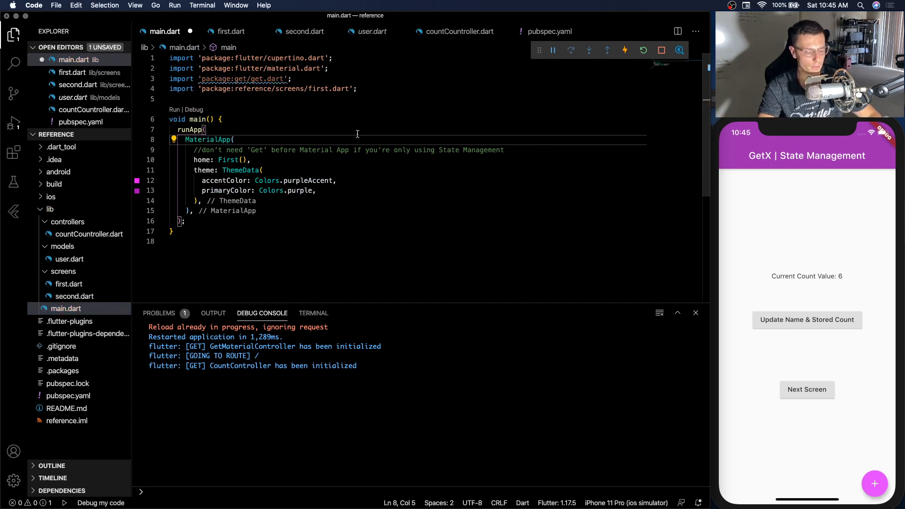
key(super+s)
click(643, 50)
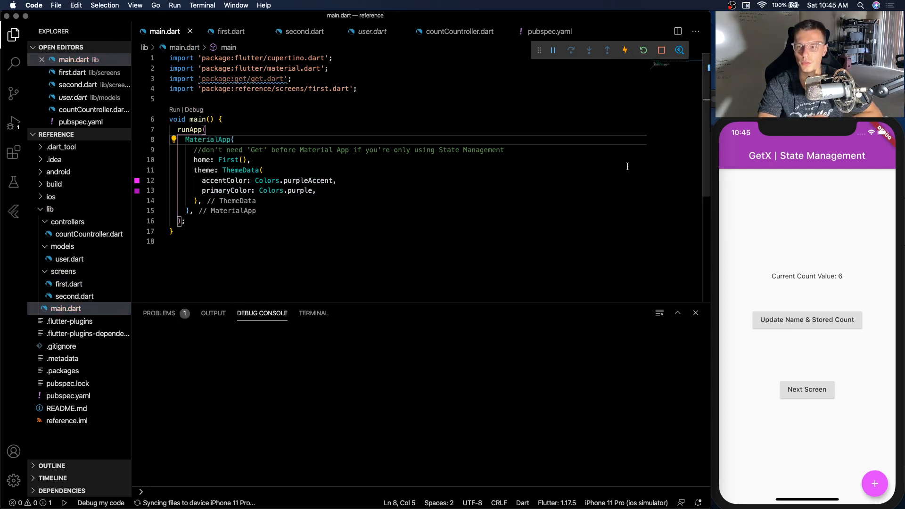
click(718, 234)
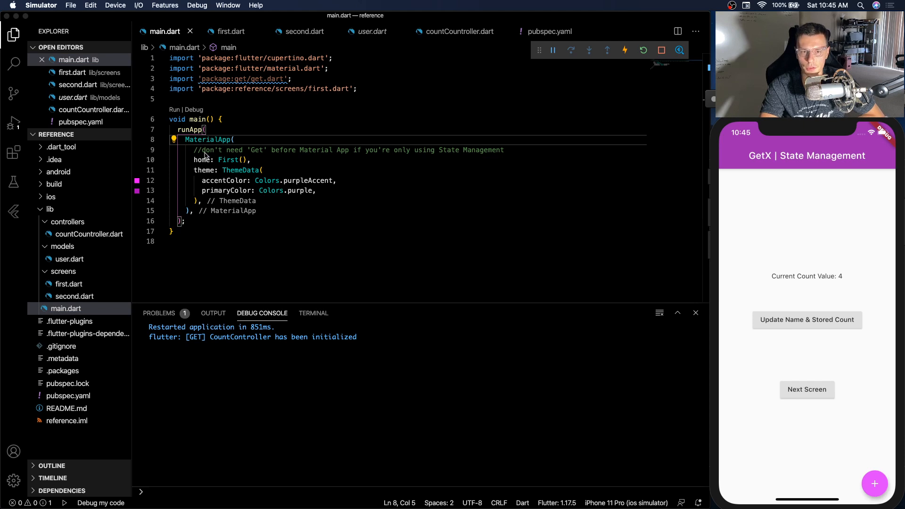
Step: Tap Next Screen to see navigation fail, then restore GetMaterialApp and save
click(815, 395)
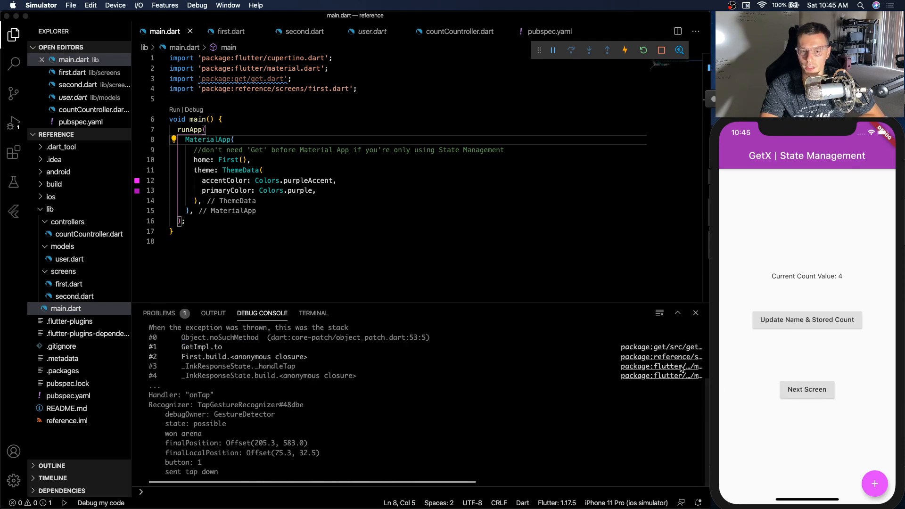
text(Get)
key(super+s)
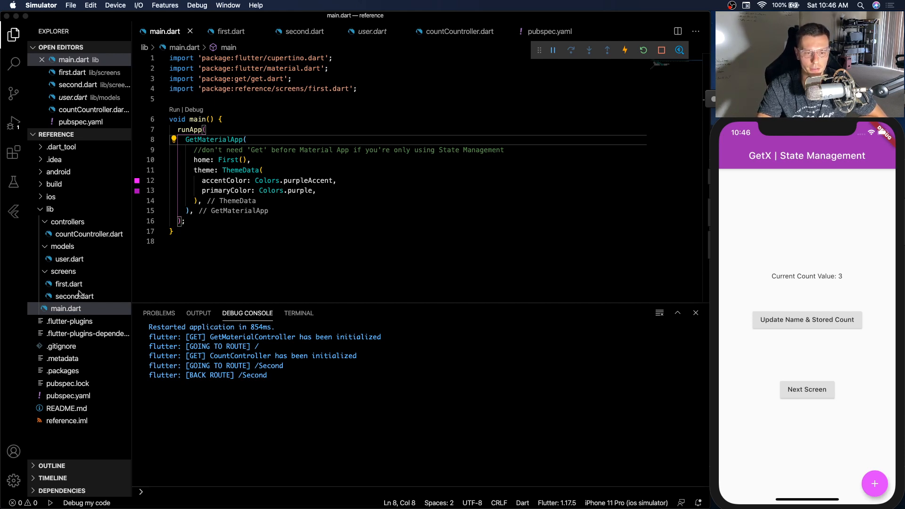
Step: Review the User model's count parameter, then start a new file in the controllers folder
click(69, 259)
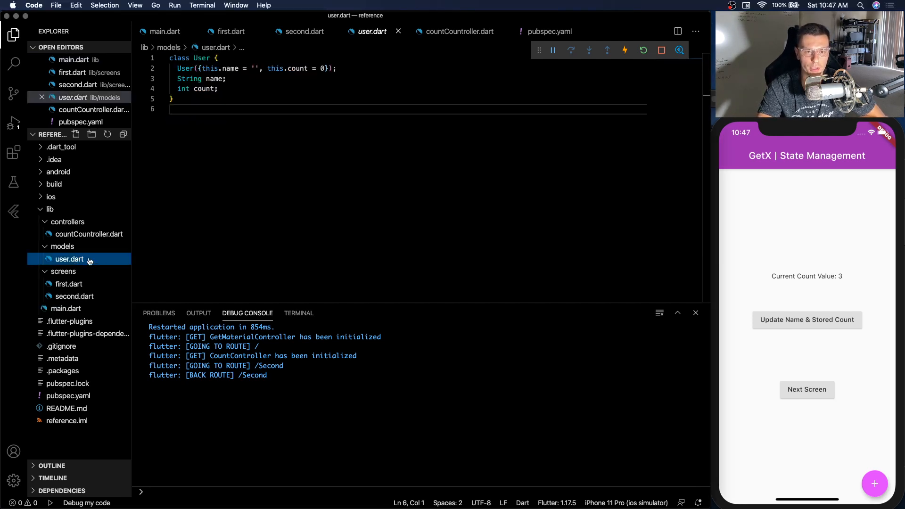
click(229, 67)
double_click(298, 67)
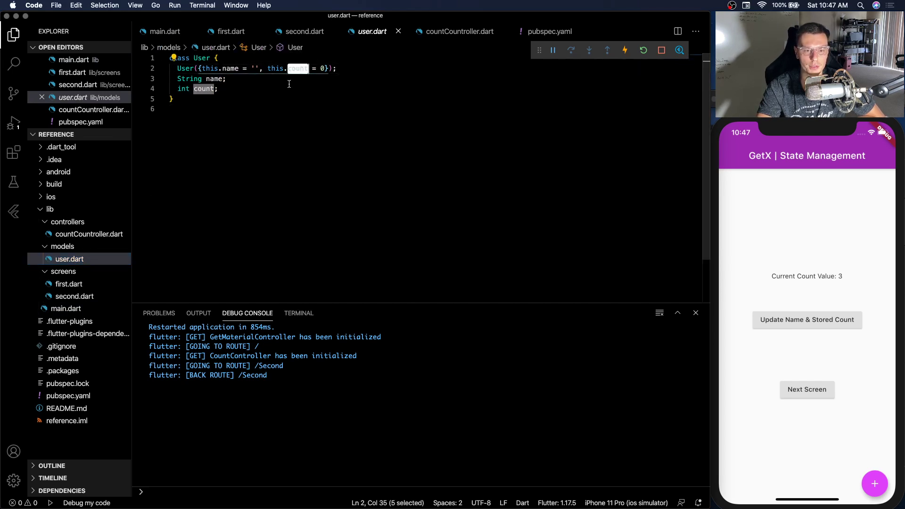
right_click(97, 226)
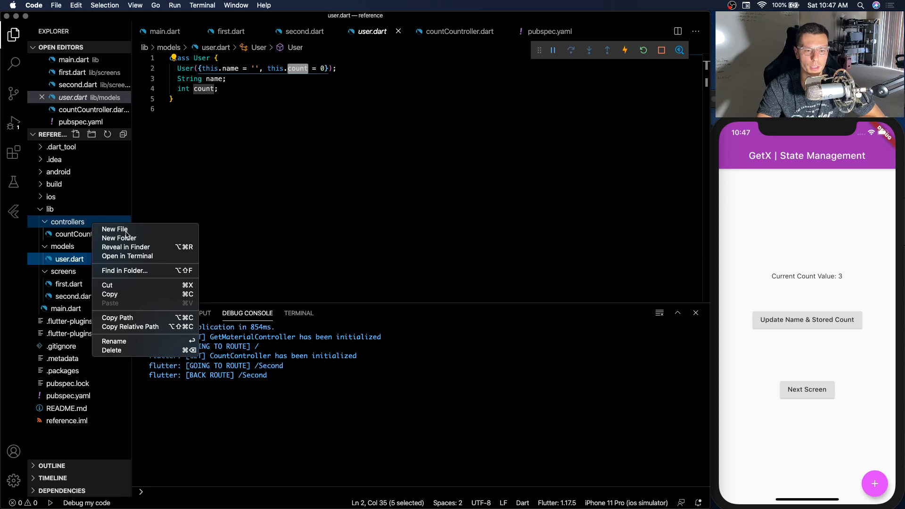
click(106, 229)
text(userController.d)
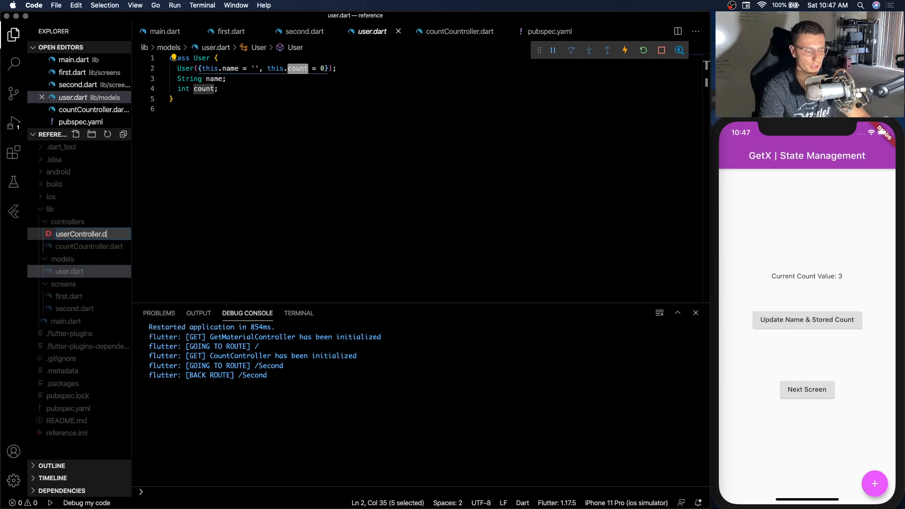
text(rt)
Step: Name the file userController.dart and declare class UserController extends GetxController with its import
key(Return)
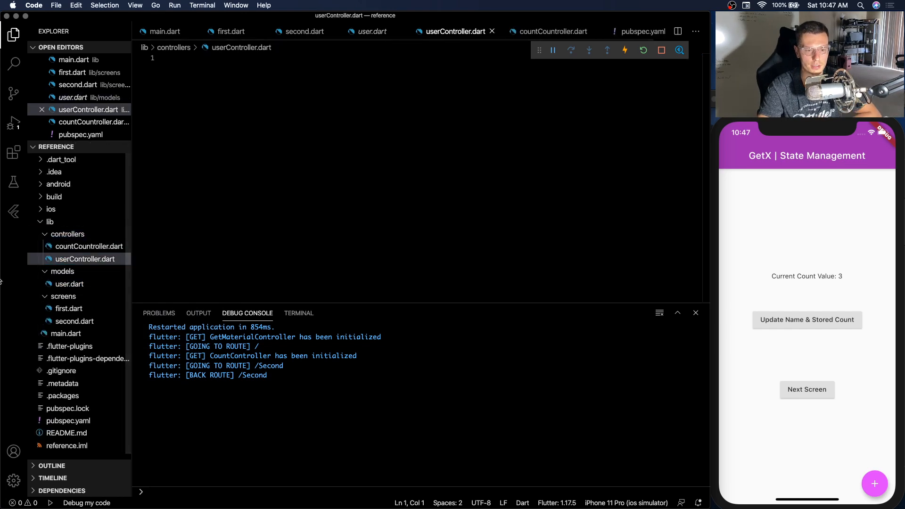
click(61, 286)
click(85, 259)
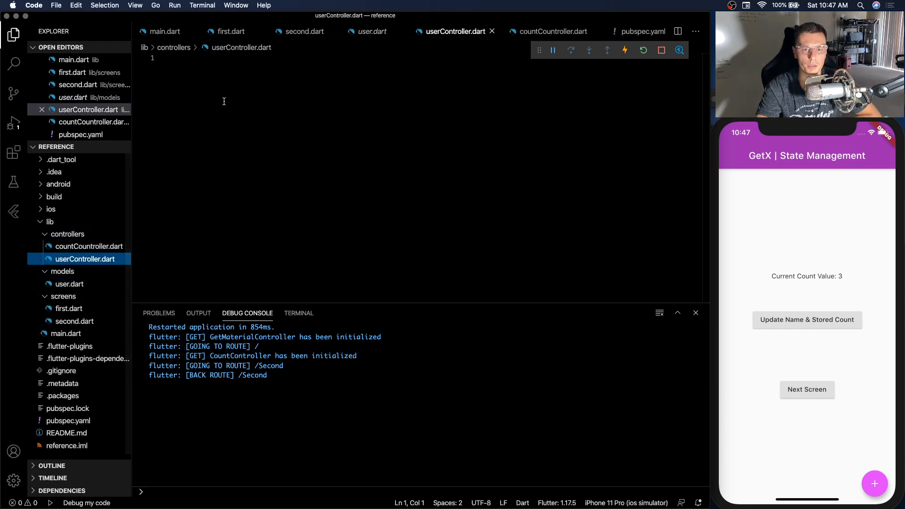
click(224, 101)
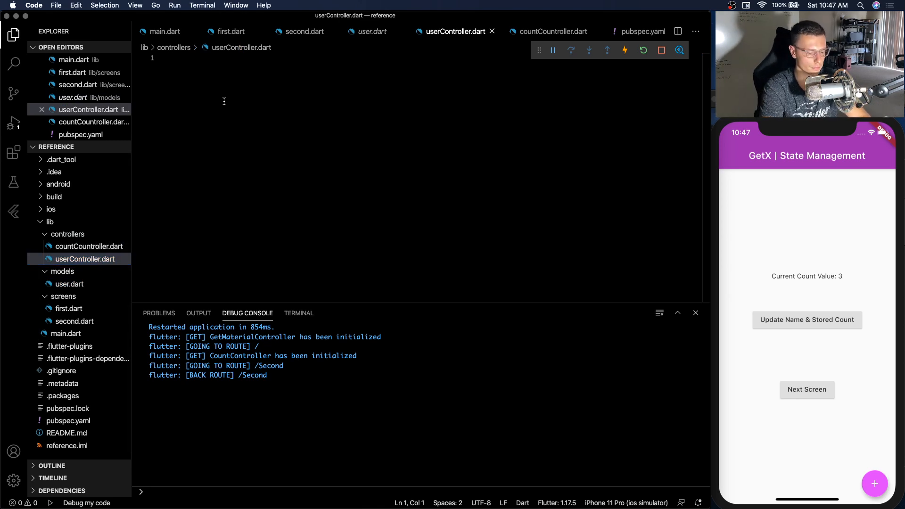
text(class)
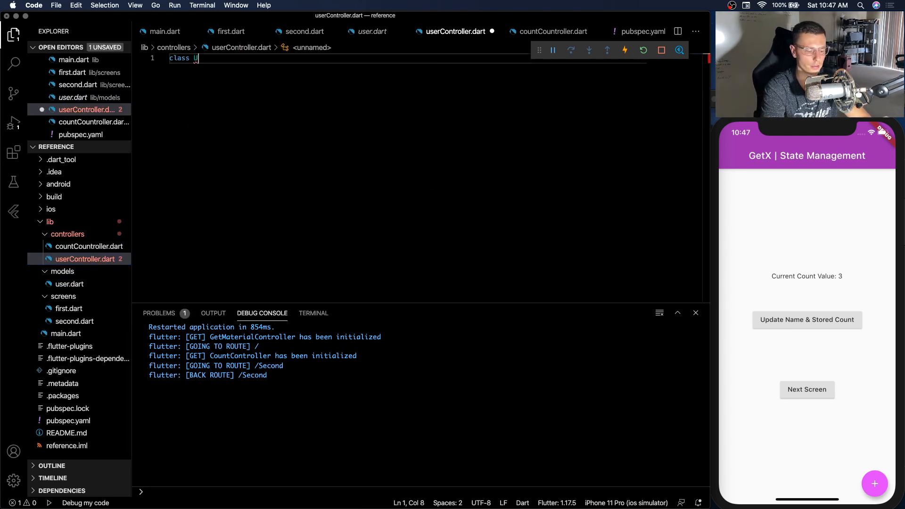
text( UserController extends Getx)
key(Return)
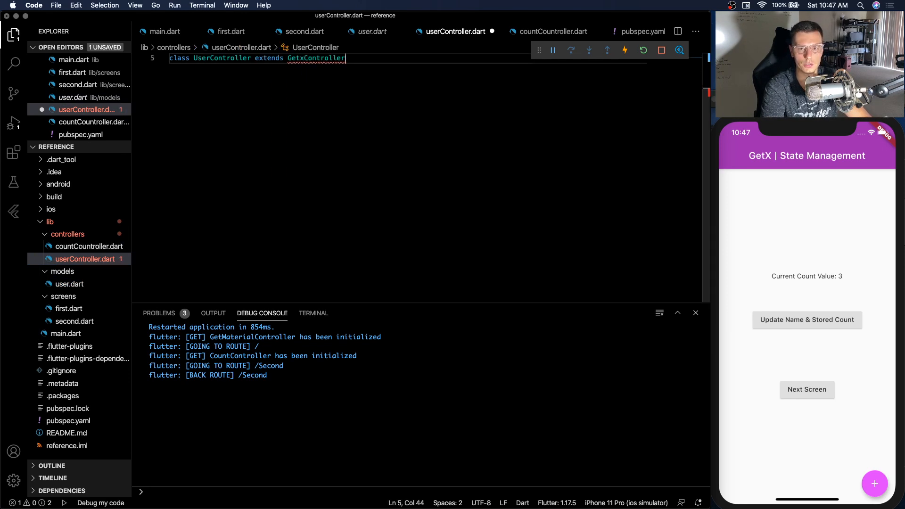
text({)
key(Return)
text(final user =)
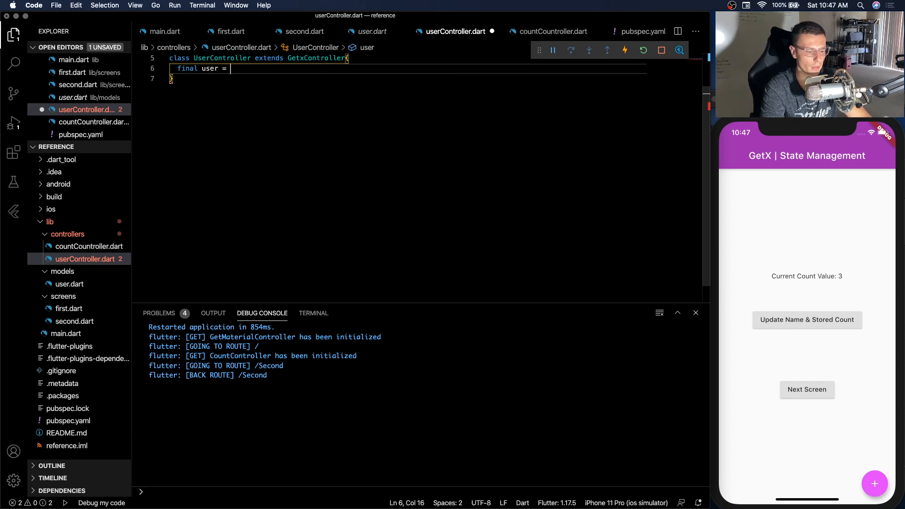
text( Use)
Step: Add the observable field 'final user = User().obs;' with the User import
key(Return)
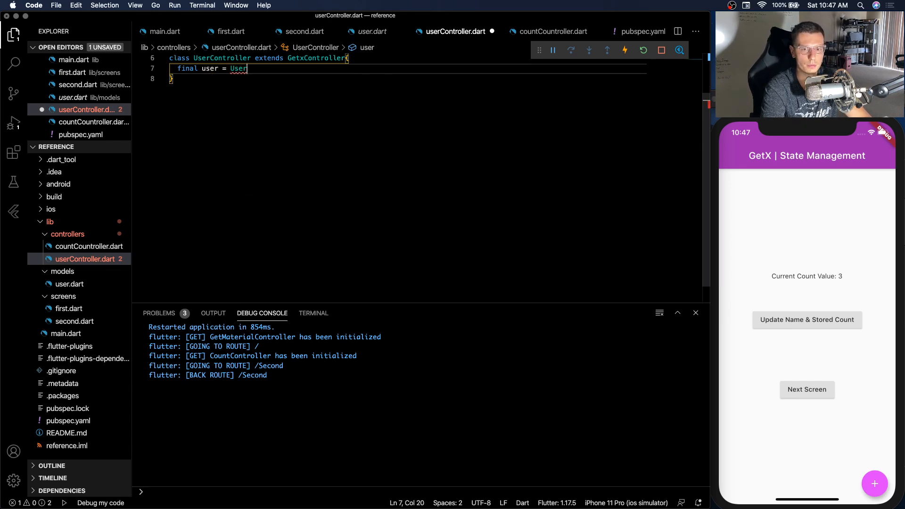
text(().)
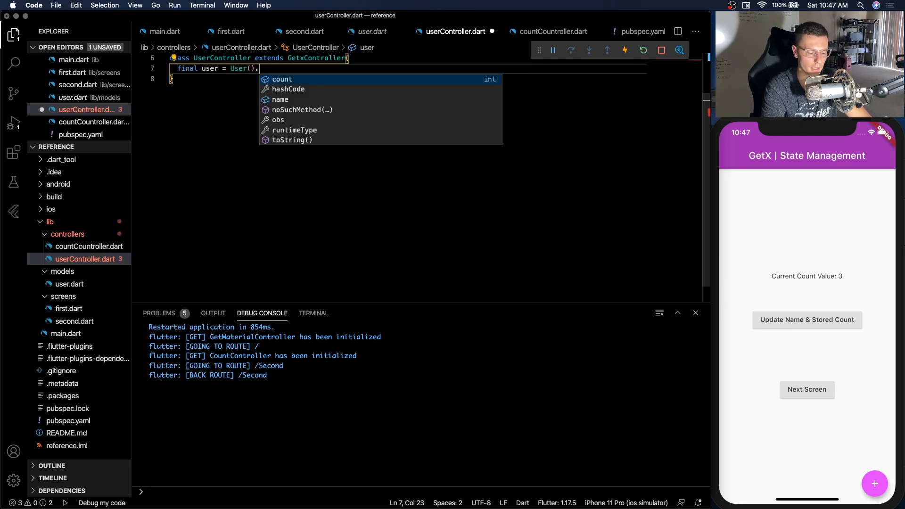
text(obs;)
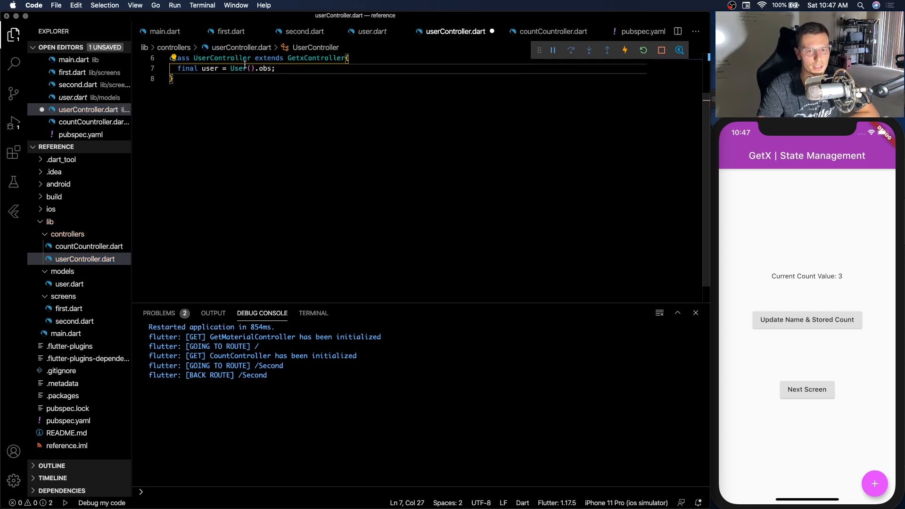
double_click(209, 68)
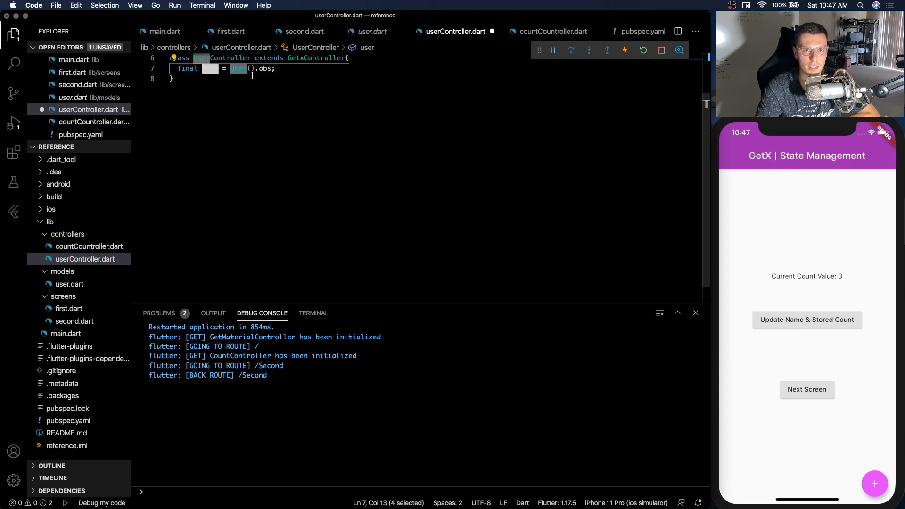
drag(271, 68, 254, 69)
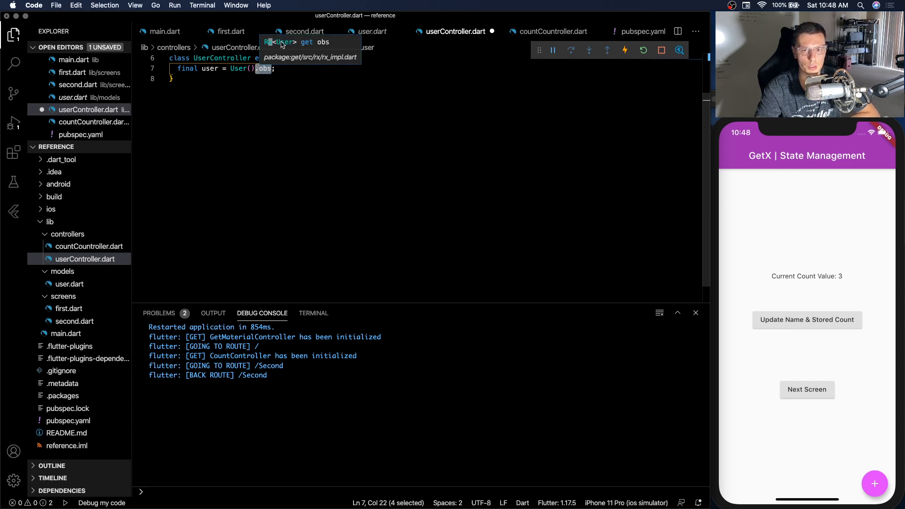
click(276, 67)
key(Return)
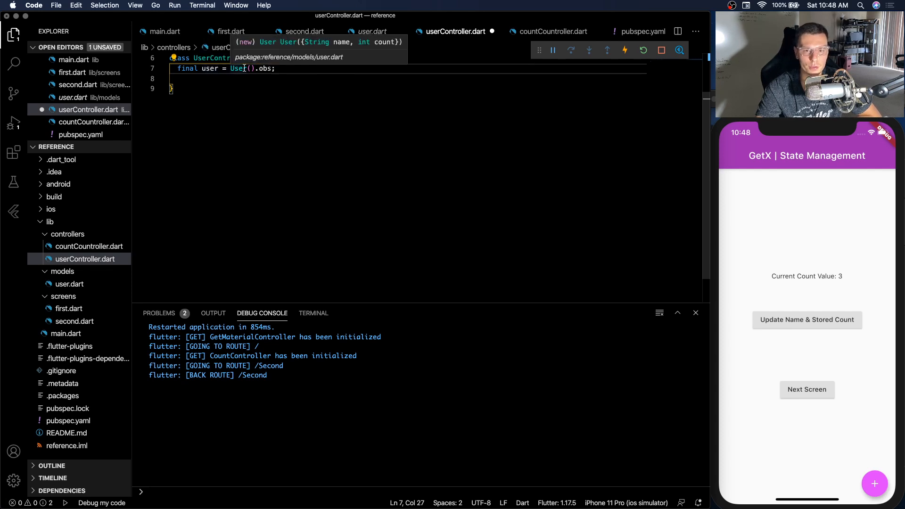
Step: Add an updateUser(int count) method whose body calls user.update((value){...})
key(Down)
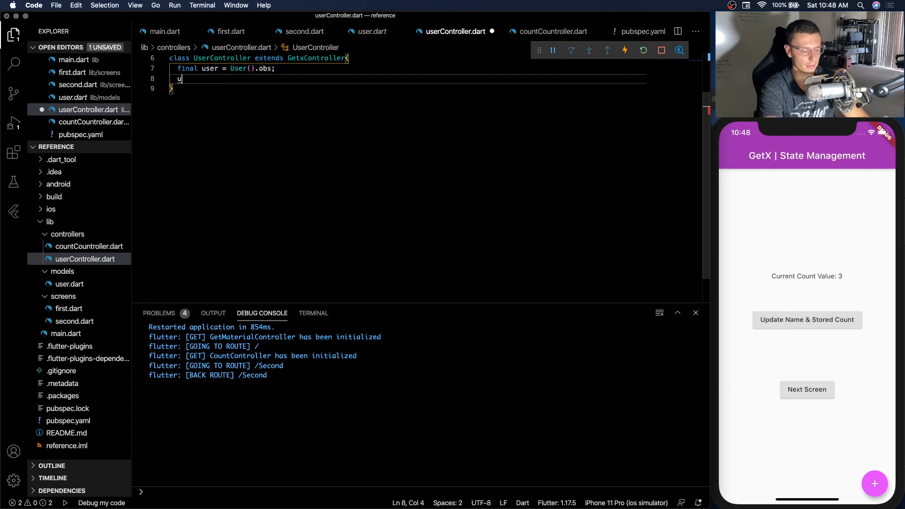
text(upd)
key(BackSpace)
key(BackSpace)
key(BackSpace)
key(Return)
text(updateUser()
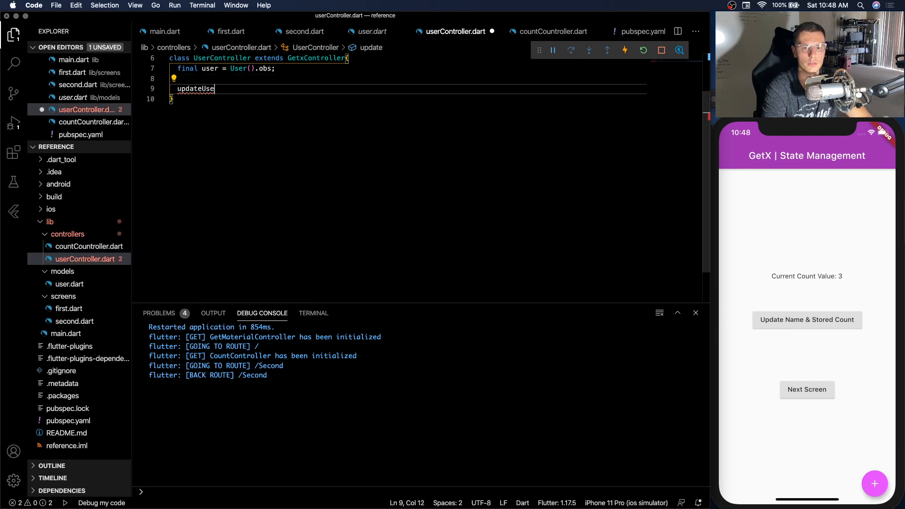
text(int count))
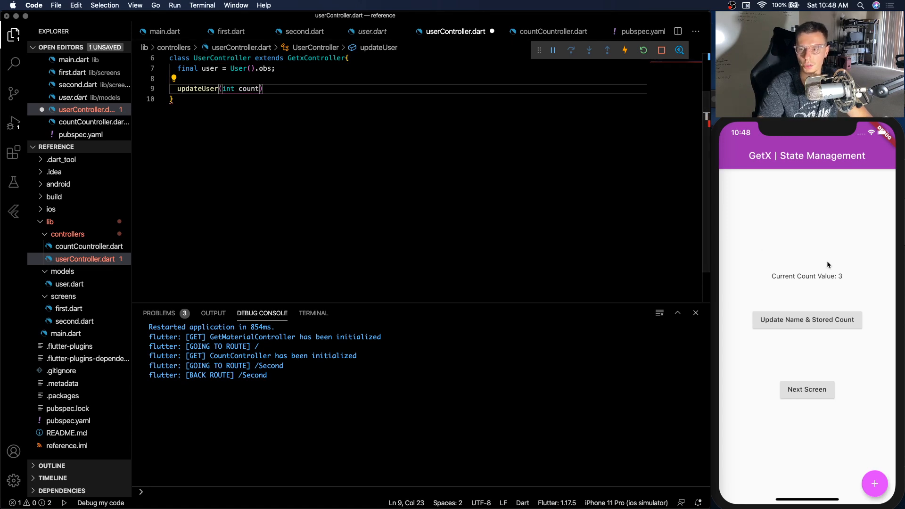
text({)
key(Return)
text(user.)
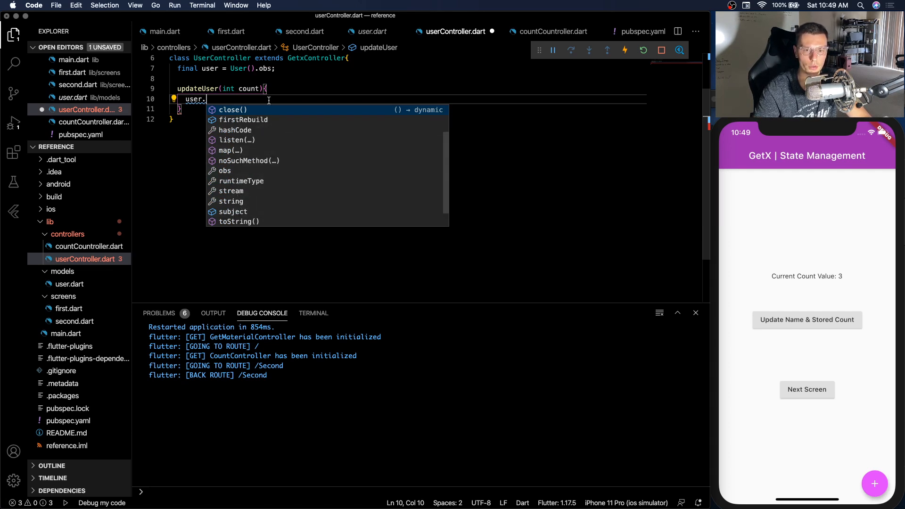
text(up)
key(Return)
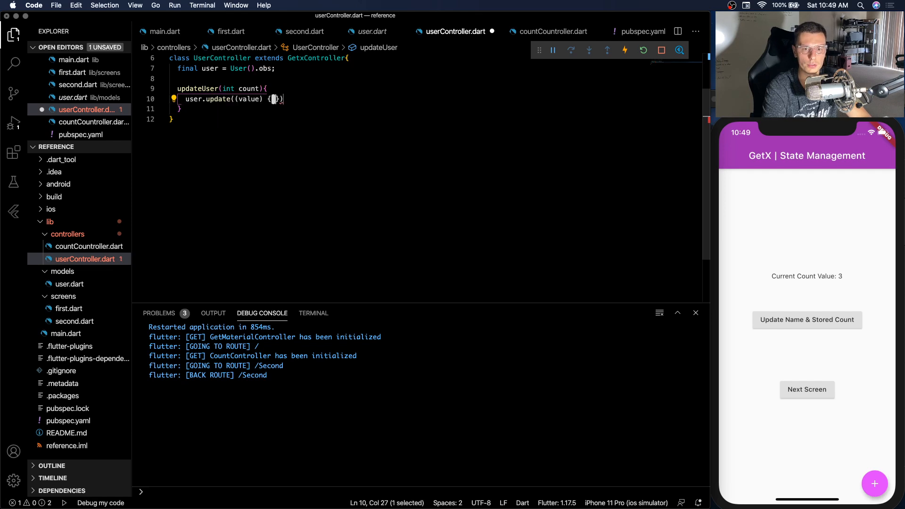
key(Return)
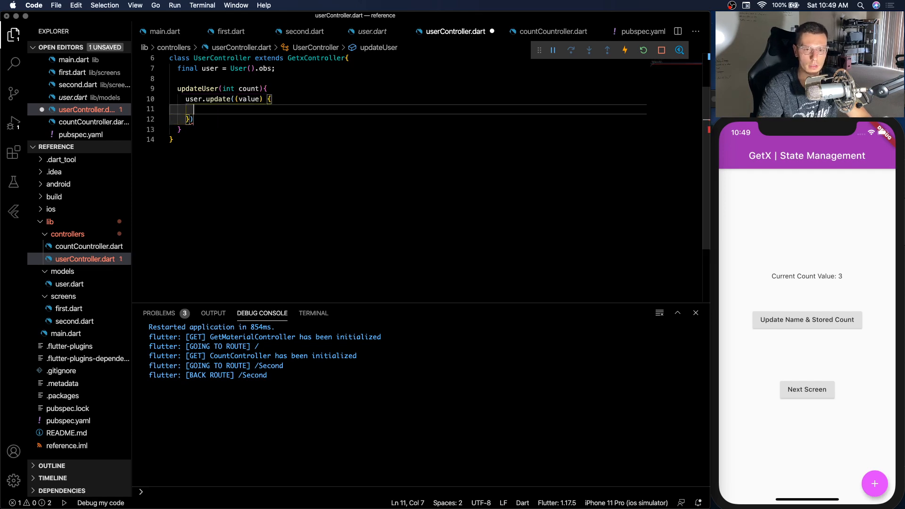
key(Down)
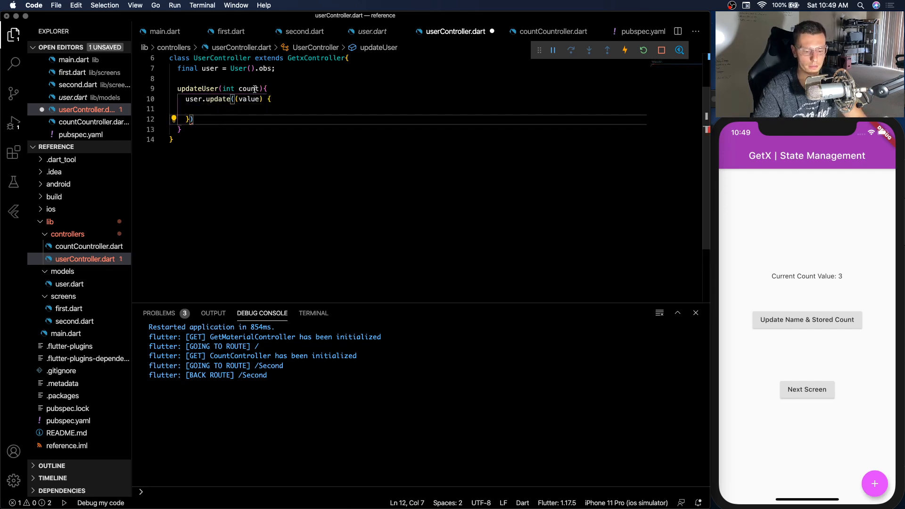
text(;)
click(235, 107)
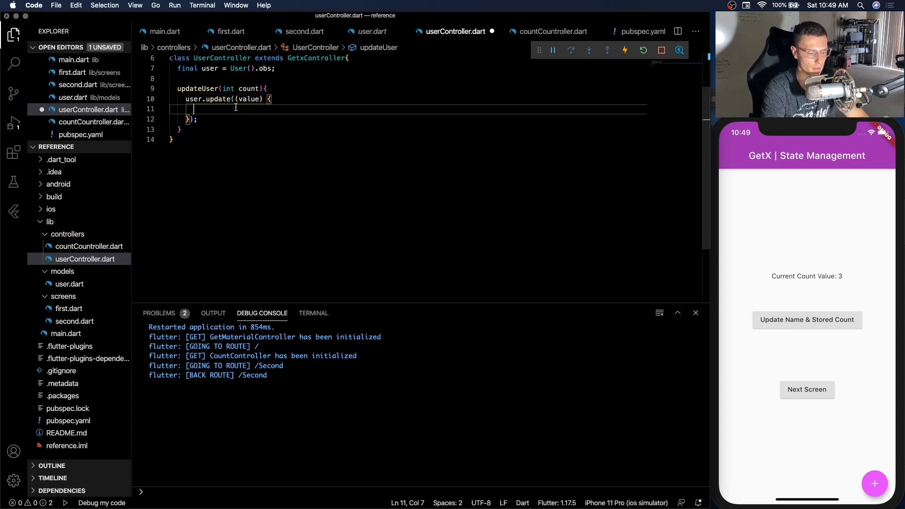
text(value.)
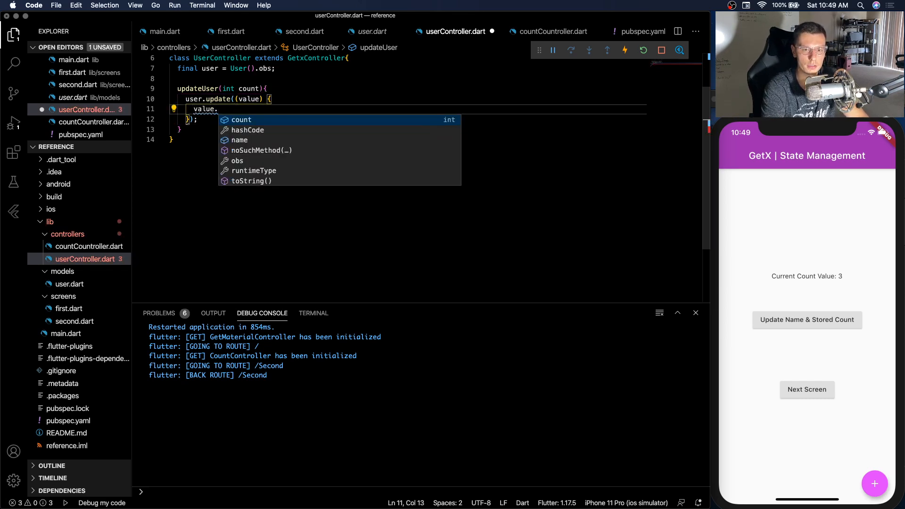
Step: Inside the callback set value.name = "Tadas" and value.count = count, then save to hot-reload
key(Down)
key(Return)
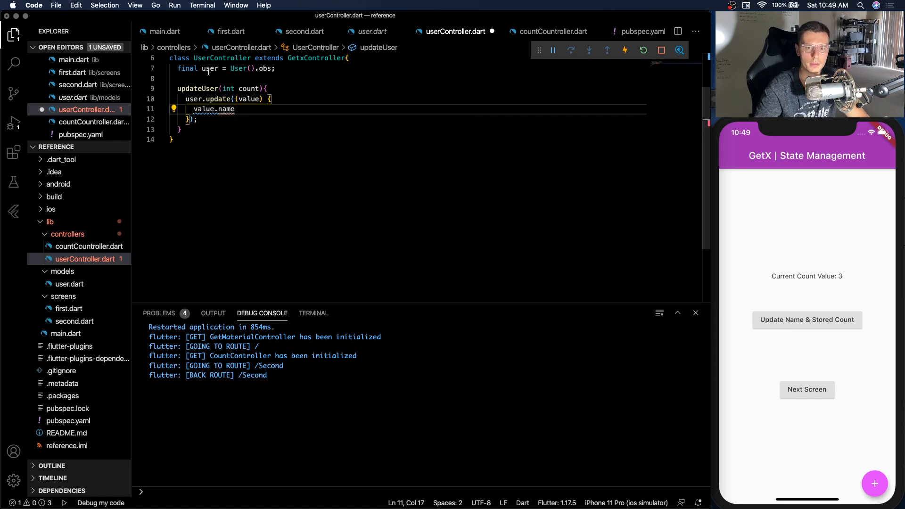
click(69, 284)
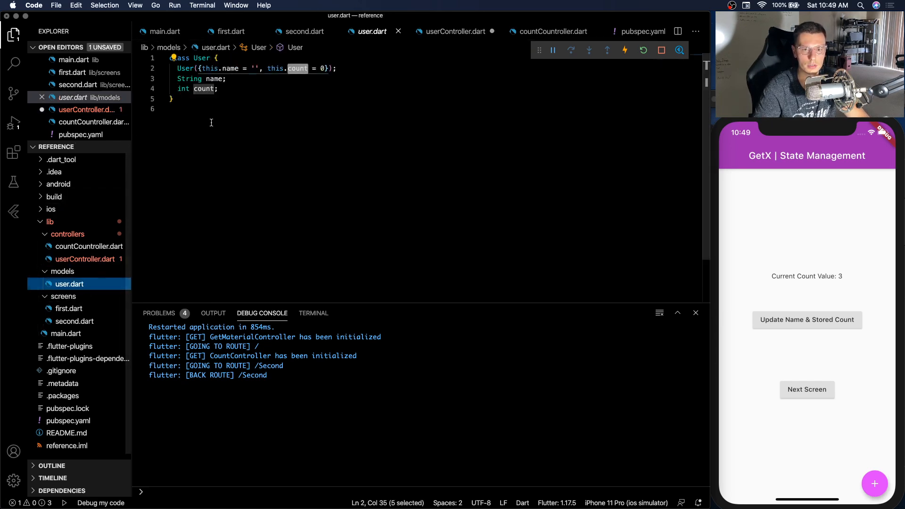
click(105, 259)
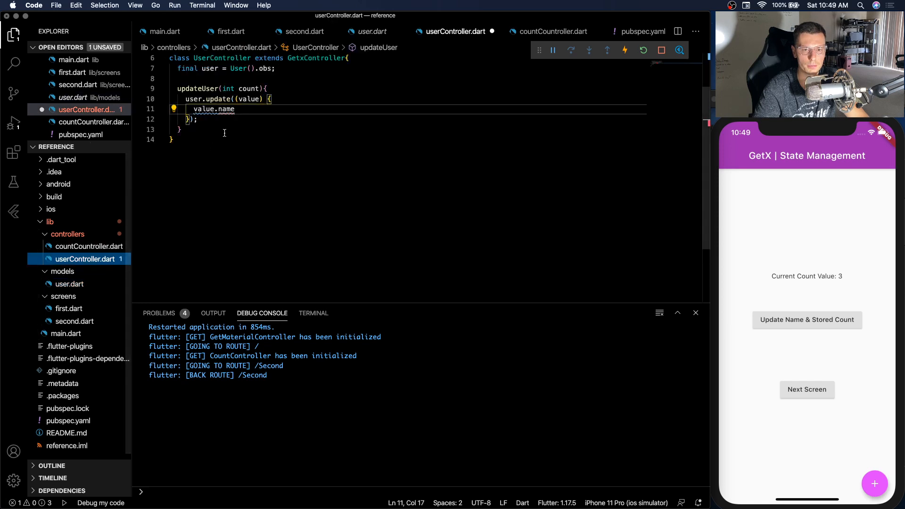
text(= "Tadas";)
key(Return)
text(value.)
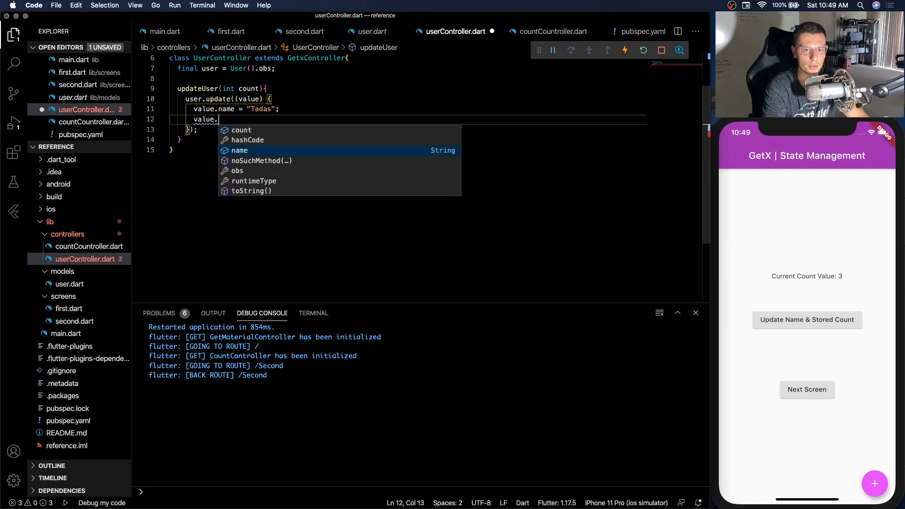
text(co)
key(Tab)
key(Down)
key(BackSpace)
key(BackSpace)
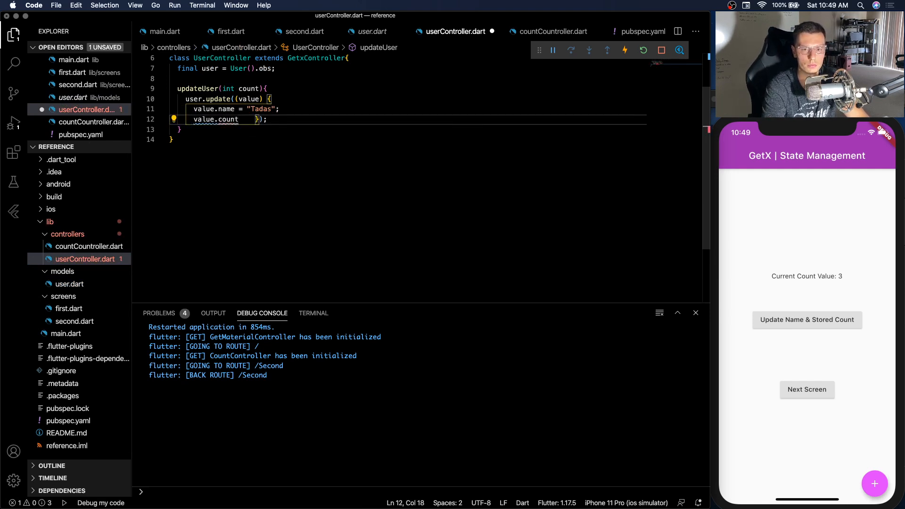
text(= count)
text(;)
key(super+s)
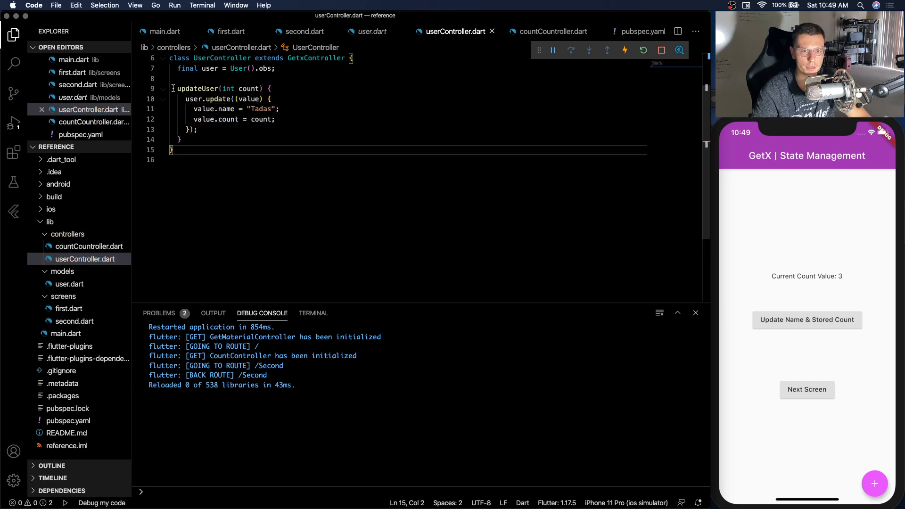
Step: Review the observable user field and the update call inside updateUser
click(173, 89)
click(261, 138)
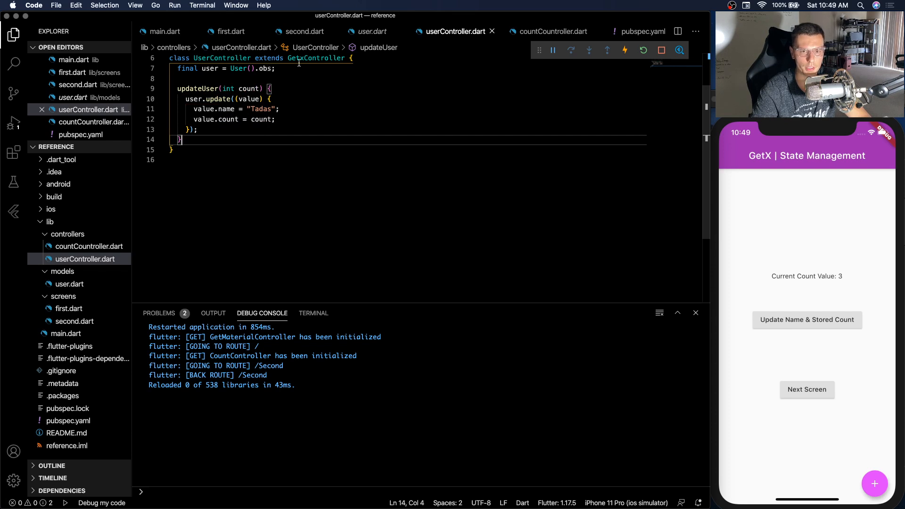
double_click(205, 68)
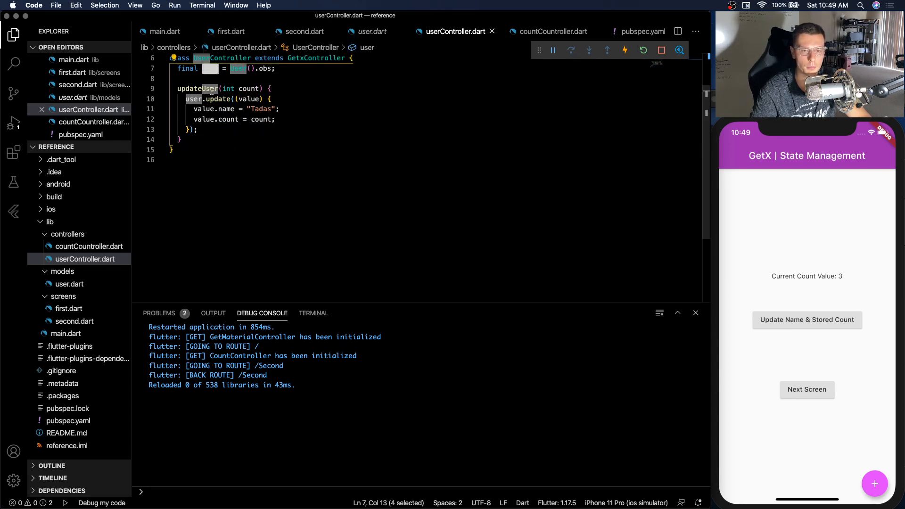
click(206, 133)
key(Return)
text(update)
key(BackSpace)
key(BackSpace)
key(BackSpace)
key(BackSpace)
key(BackSpace)
key(BackSpace)
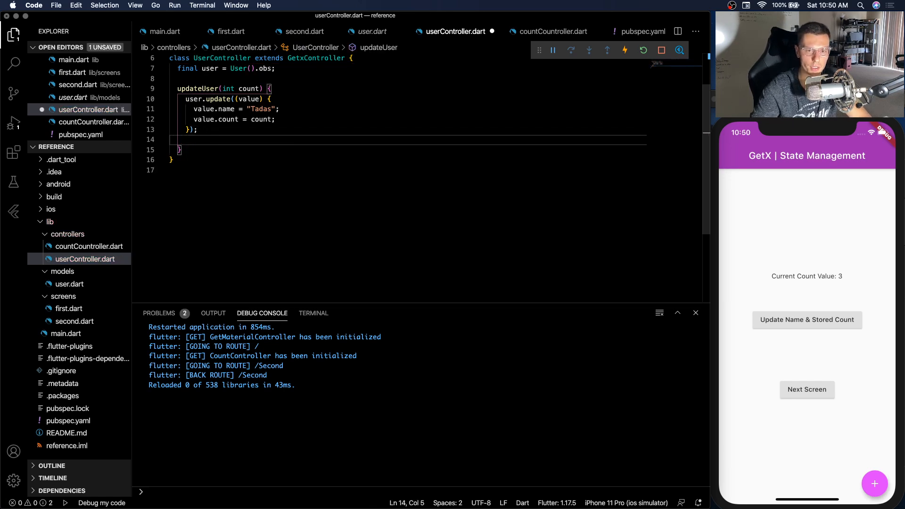
double_click(266, 69)
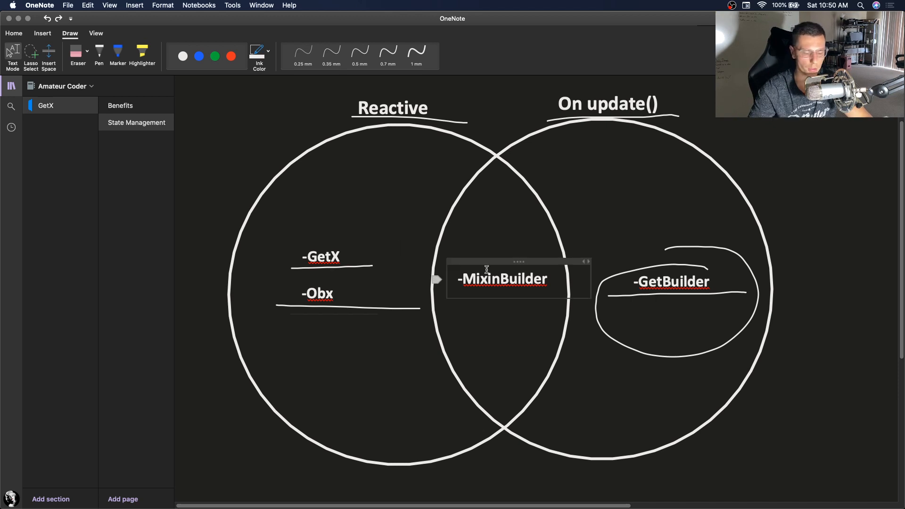
Step: Add a '-init' / '-dispose' note beside MixinBuilder in the Reactive/On update diagram
click(401, 248)
text(-init)
key(Return)
text(-dispose)
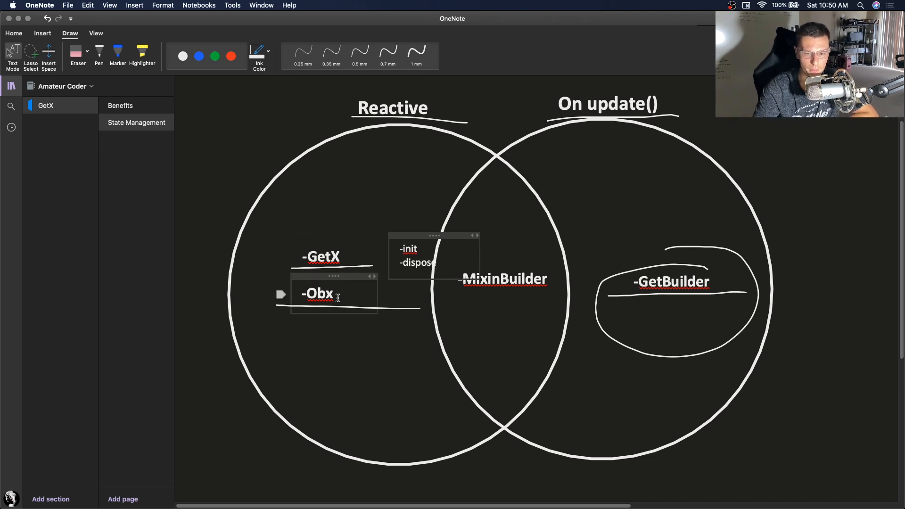
drag(337, 298, 303, 296)
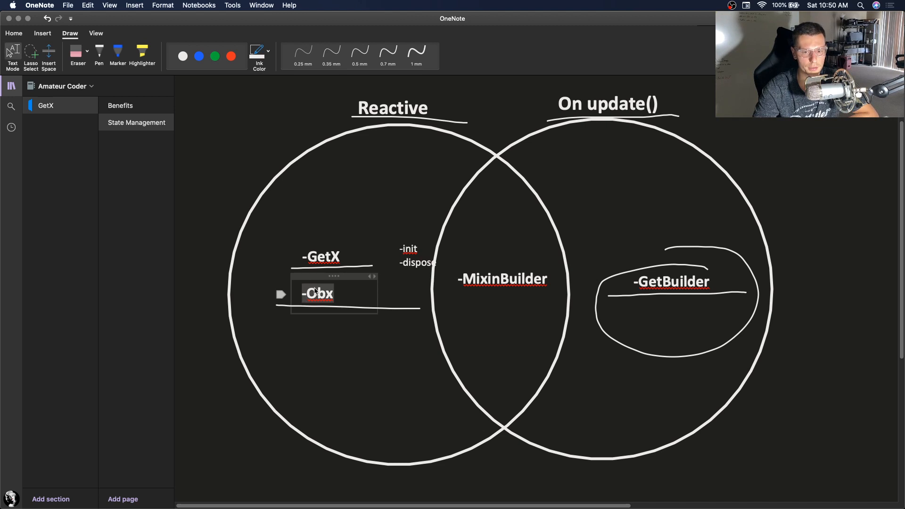
double_click(309, 258)
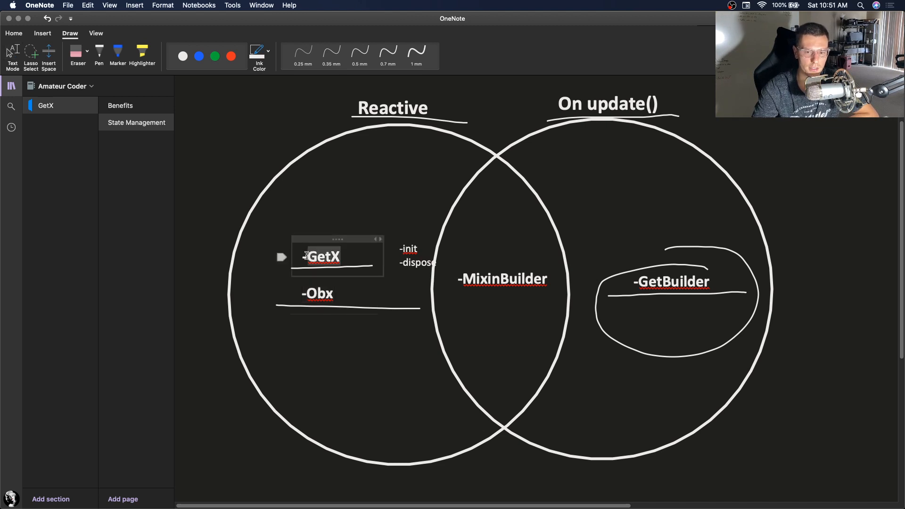
mouse_move(417, 240)
mouse_down()
mouse_move(428, 239)
mouse_move(419, 238)
mouse_up()
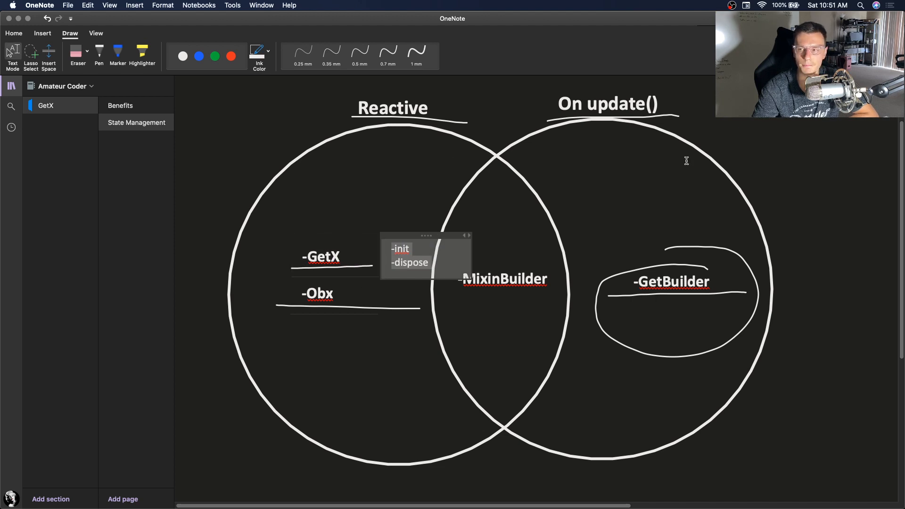
Step: In first.dart add GetX<UserController>(init: UserController(), builder: (_){ ... })
key(super+Tab)
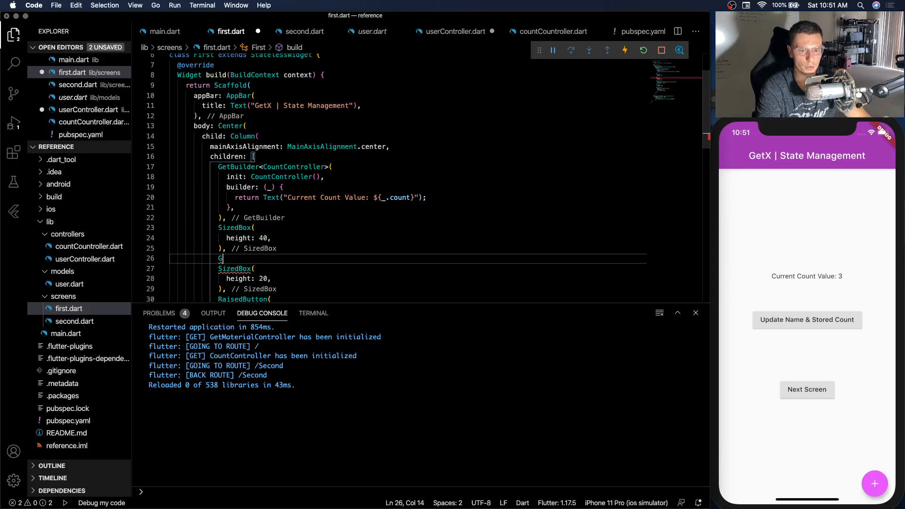
text(GetX<UserCon)
key(Return)
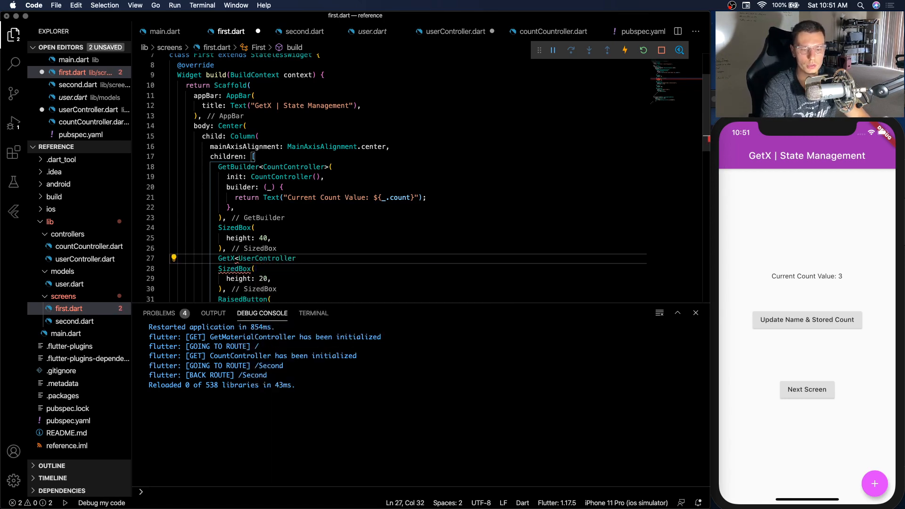
text(>()
key(Return)
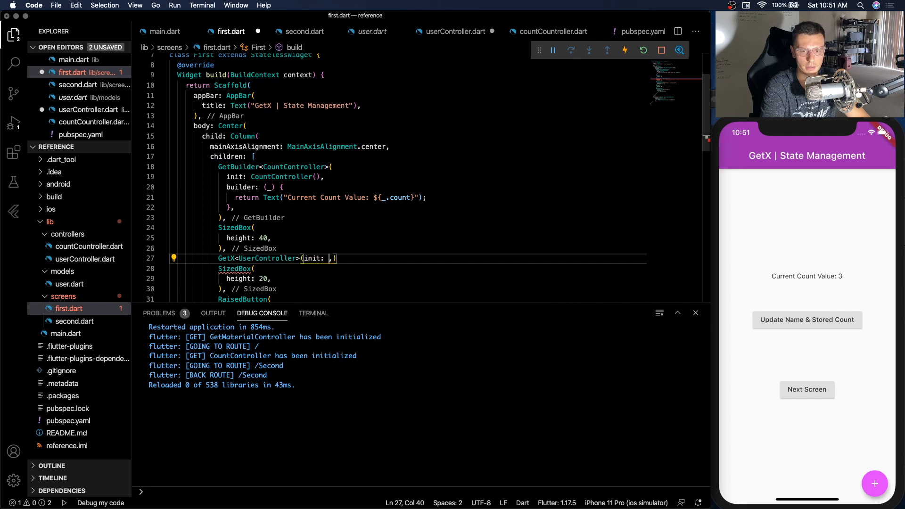
text(User)
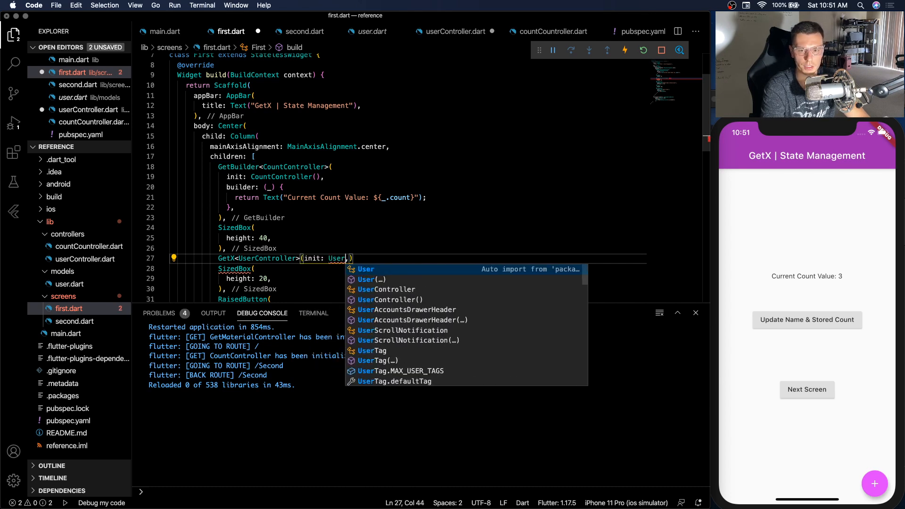
text(C)
key(Return)
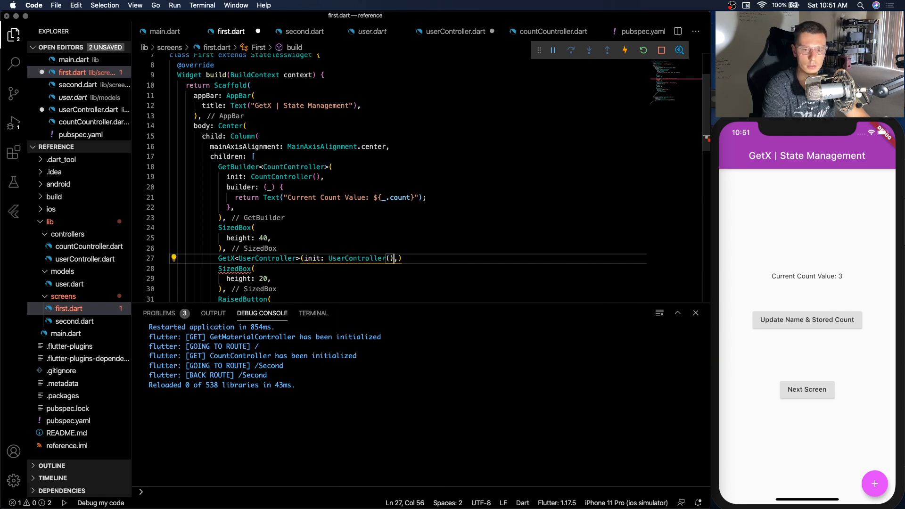
text(,b)
key(Return)
text((_))
text({)
key(Return)
text(return Text)
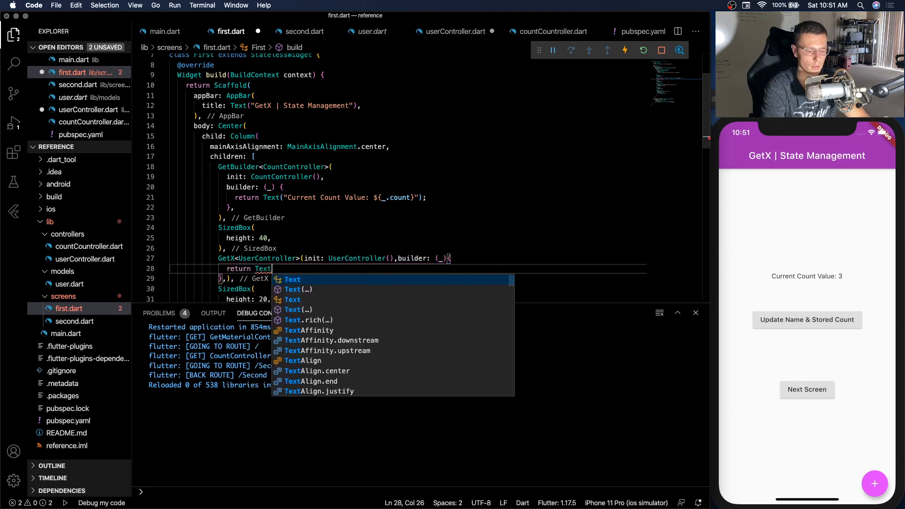
text(("Name: ${_.user)
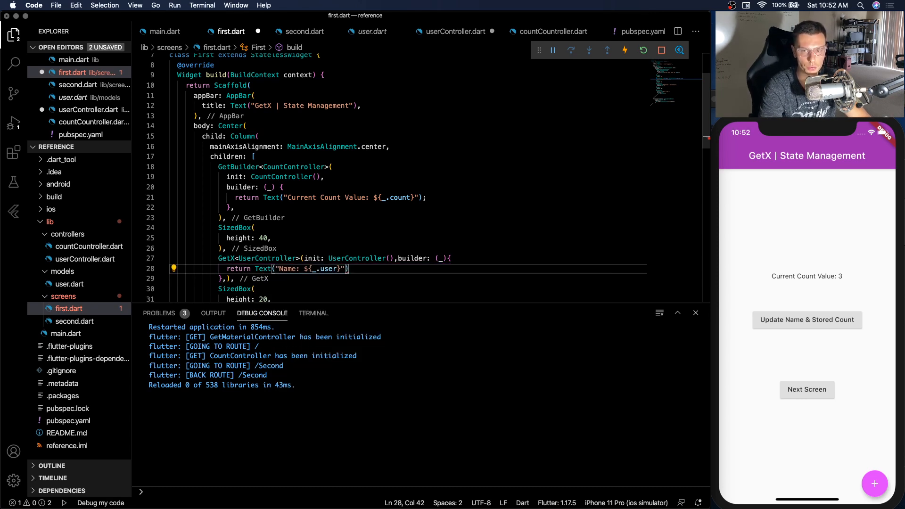
Step: Save the controller, then have the builder return Text("Name: ${_.user.value.name}") and hot-reload
click(455, 31)
click(353, 88)
key(super+s)
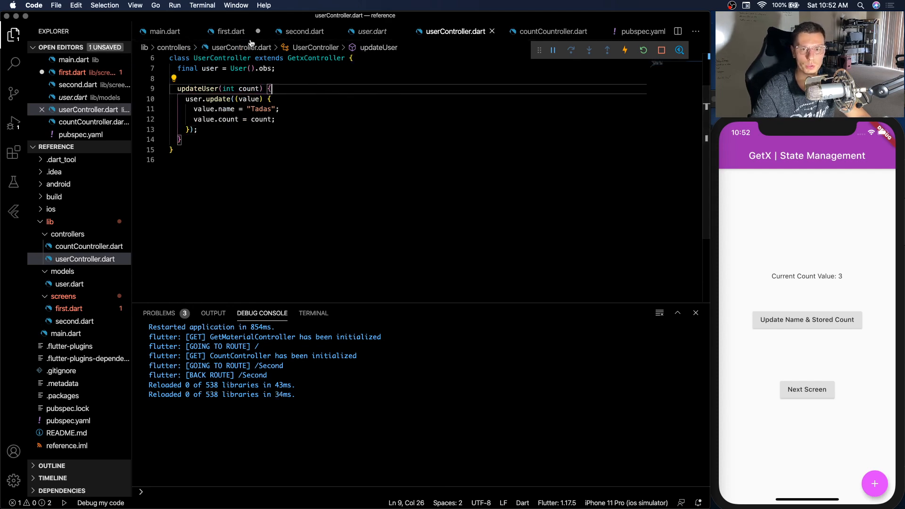
key(ctrl+Tab)
text(.)
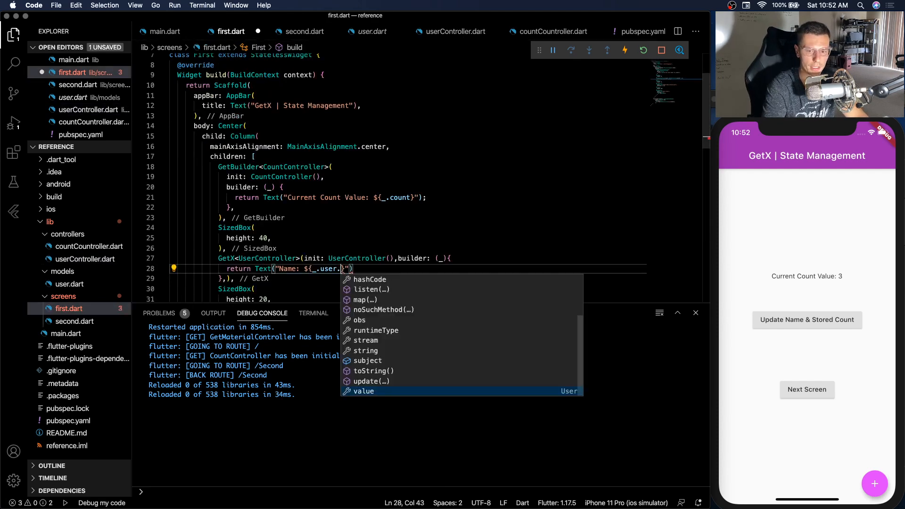
text(value)
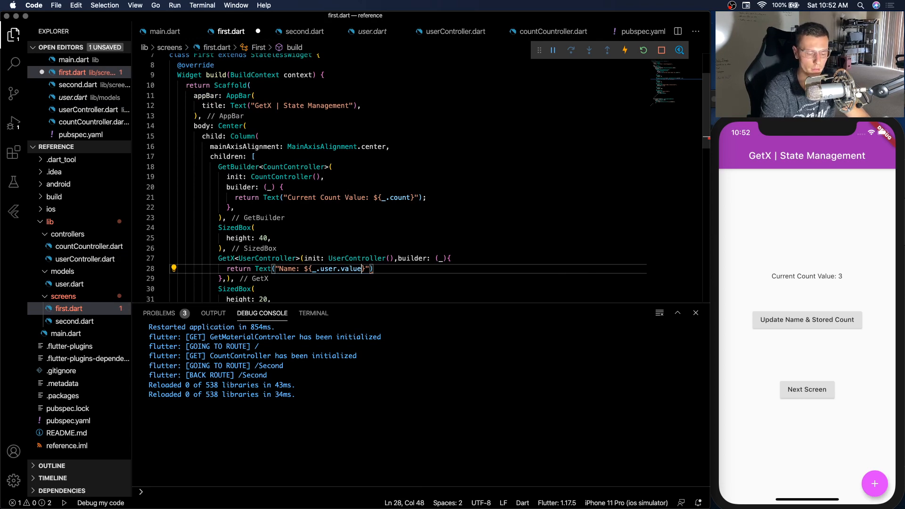
text(.)
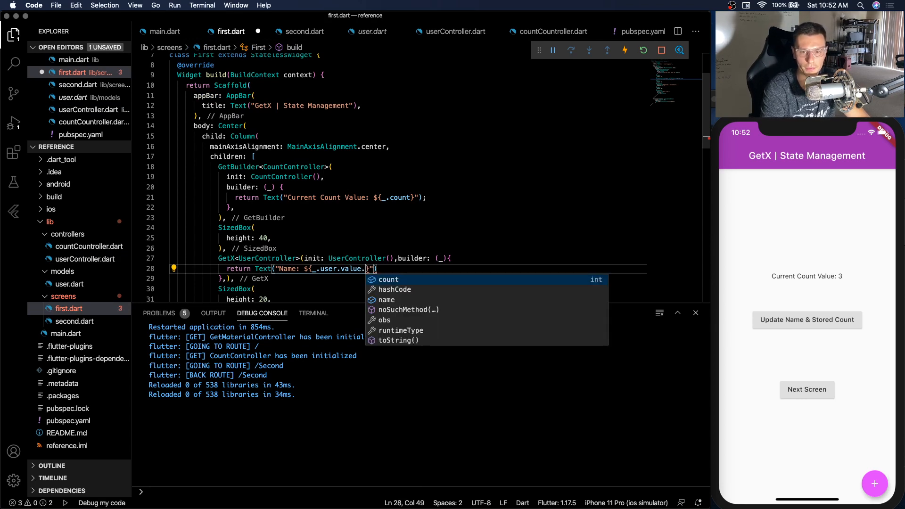
key(Down)
key(Down)
key(Return)
key(End)
text(;)
key(super+s)
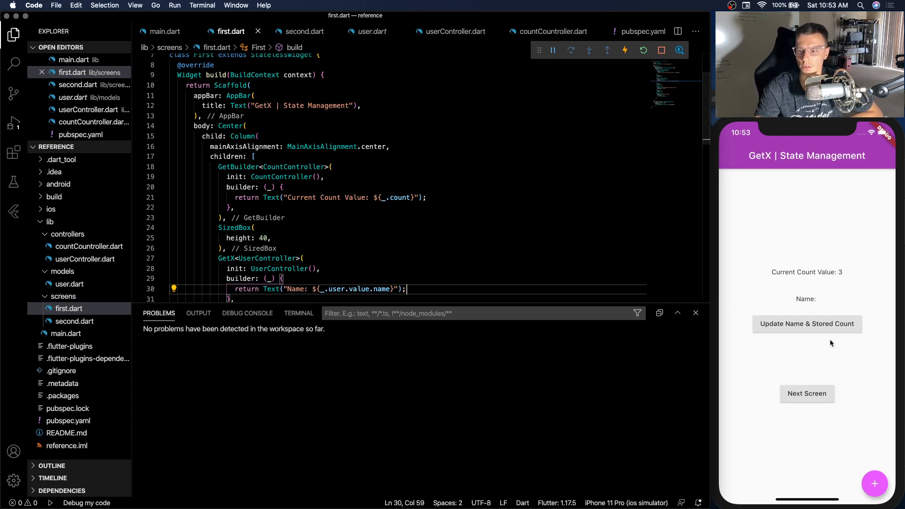
scroll(318, 218, down, 5)
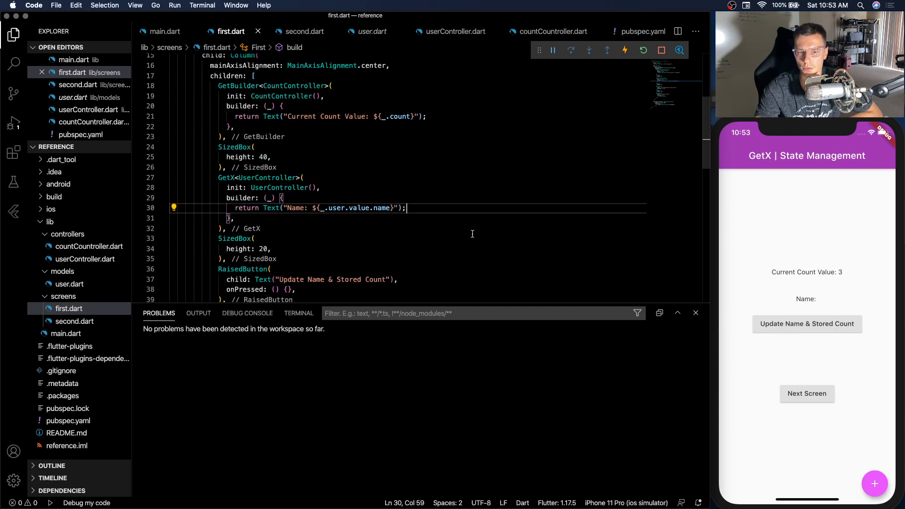
scroll(318, 218, down, 3)
scroll(318, 217, down, 1)
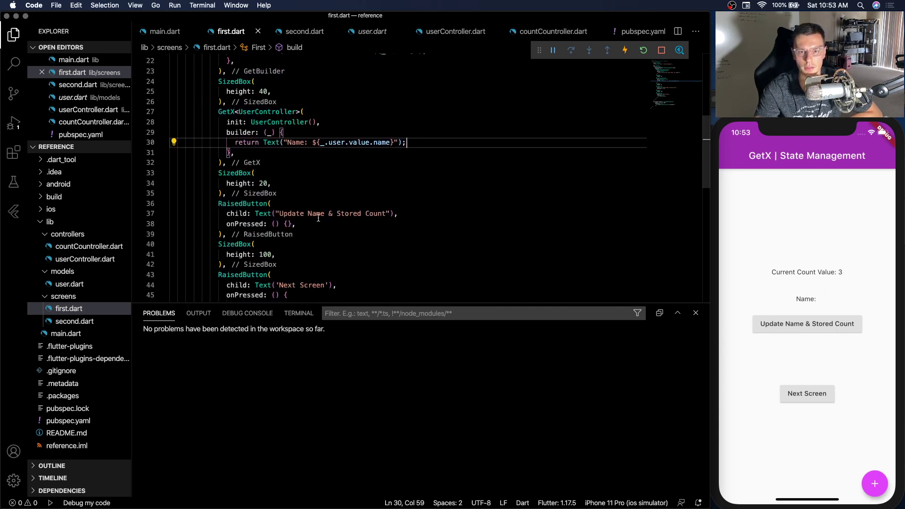
Step: In the Update Name & Stored Count onPressed handler begin Get.find<UserController>()
click(284, 223)
key(Return)
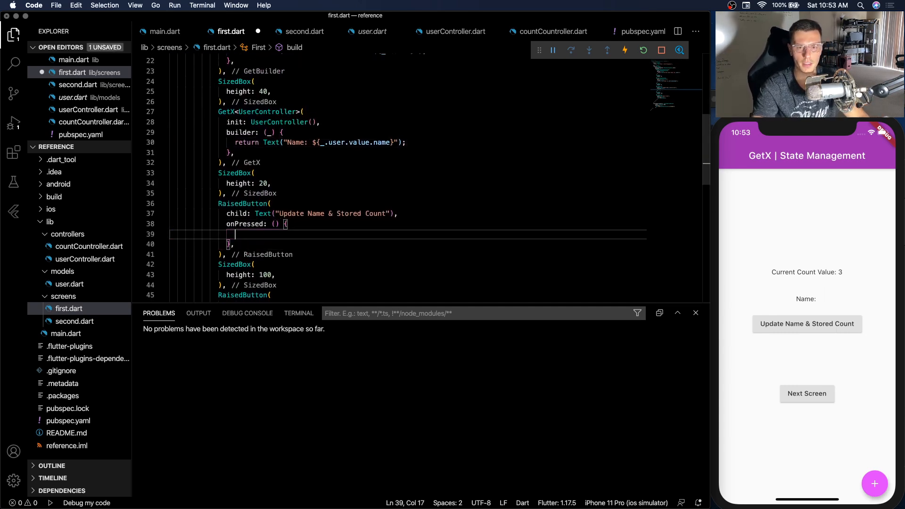
drag(251, 122, 325, 122)
scroll(323, 122, up, 5)
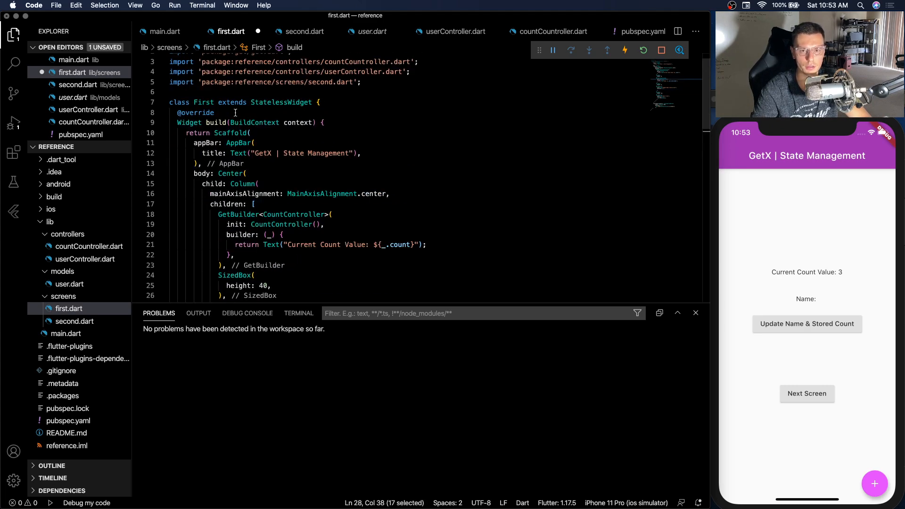
scroll(353, 108, down, 5)
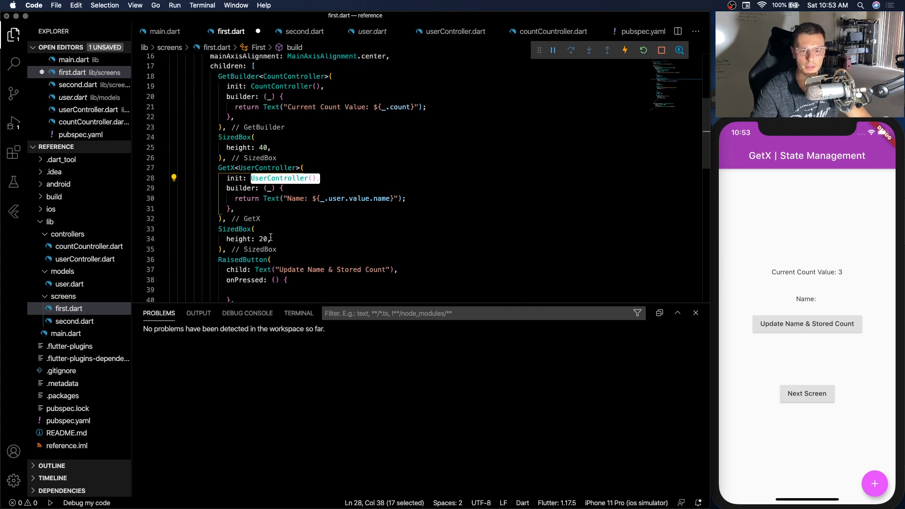
scroll(270, 239, down, 1)
scroll(272, 234, up, 1)
scroll(275, 222, down, 3)
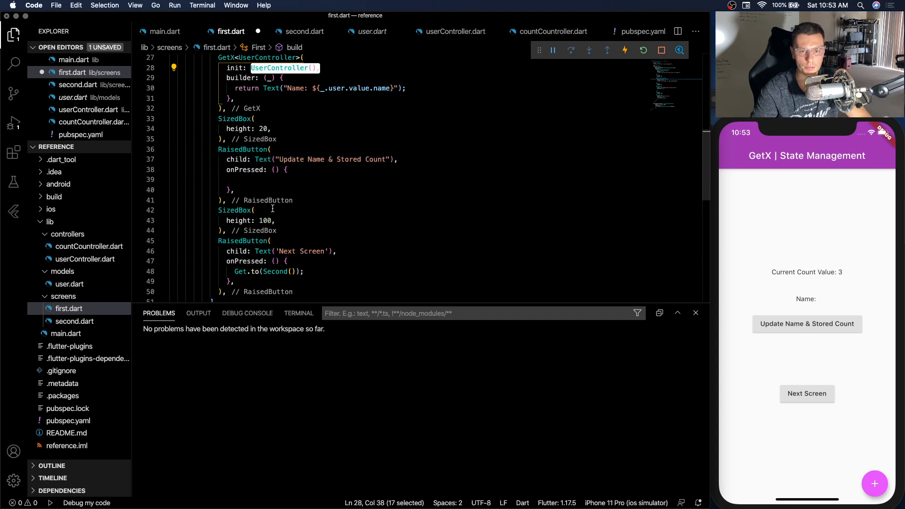
click(273, 180)
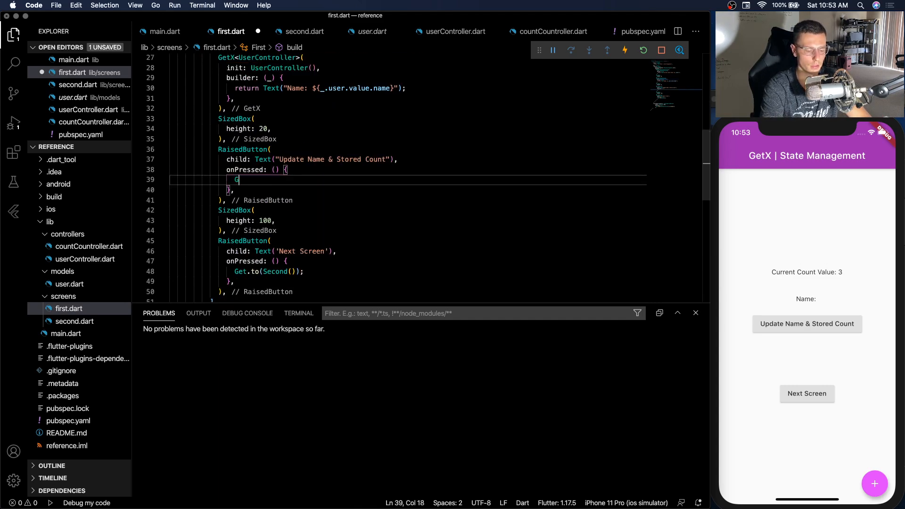
text(Get.)
key(Return)
key(Left)
text(<)
text(UserController)
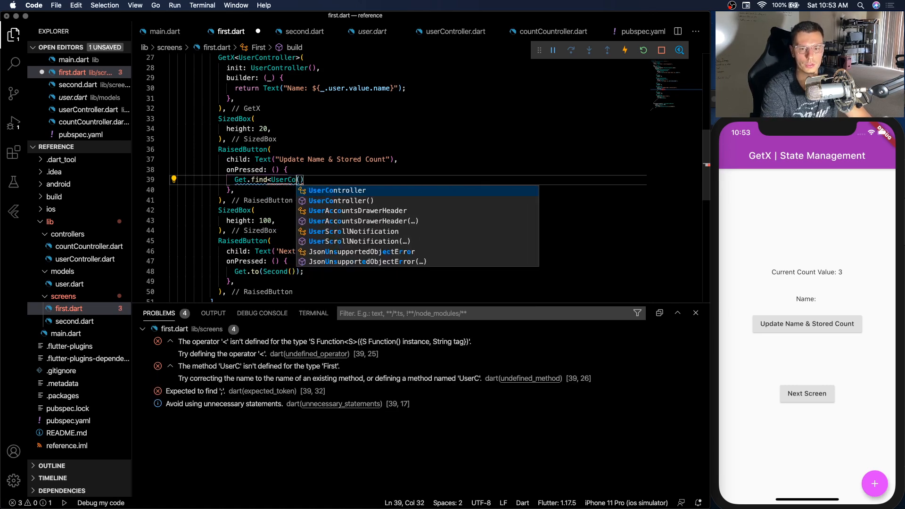
text(>)
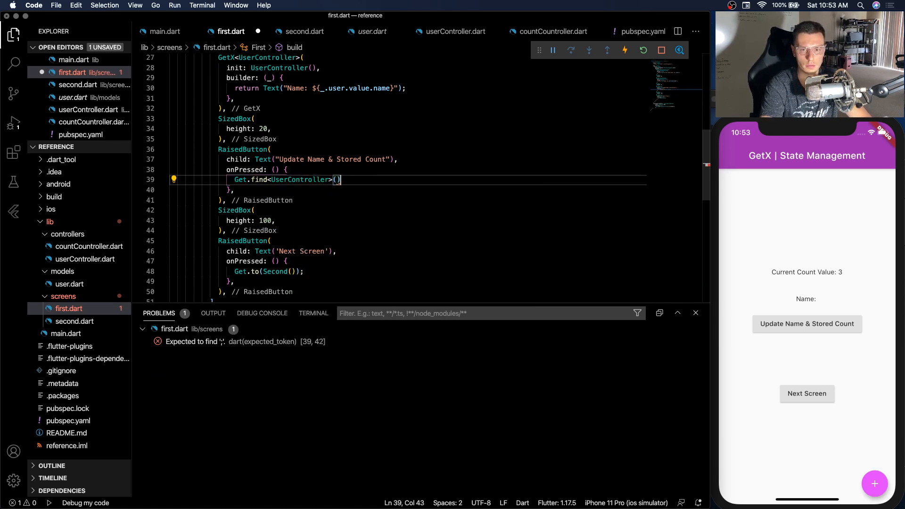
key(Right)
key(Right)
text(.)
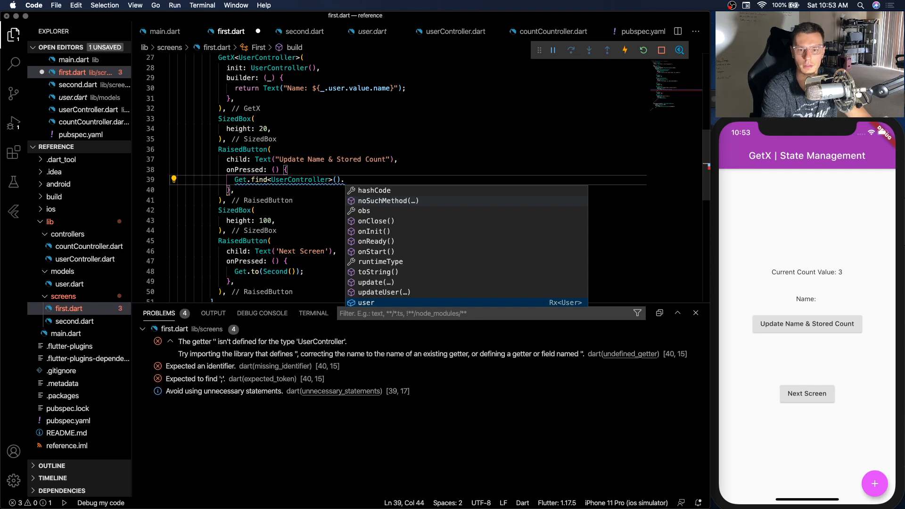
text(up)
Step: Complete the call as .updateUser(3); save, and tap the button so the app shows Name: Tadas
key(Down)
key(Return)
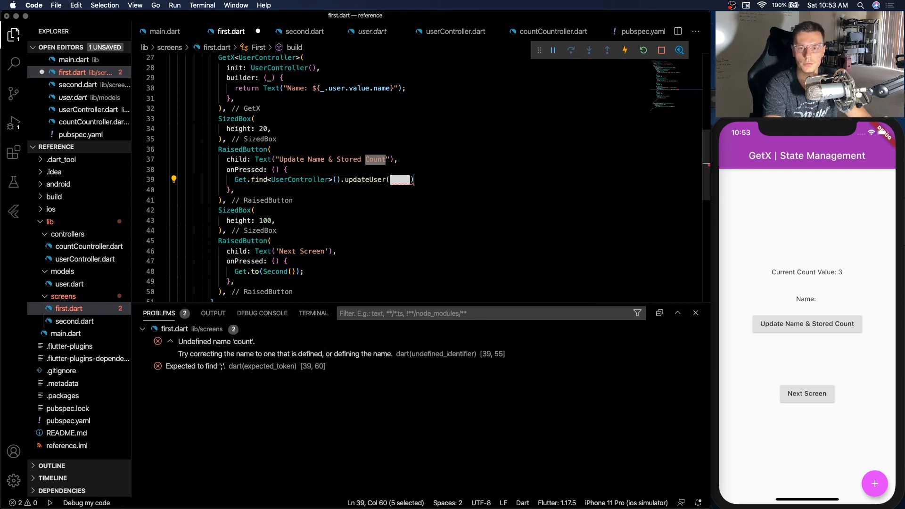
text(3)
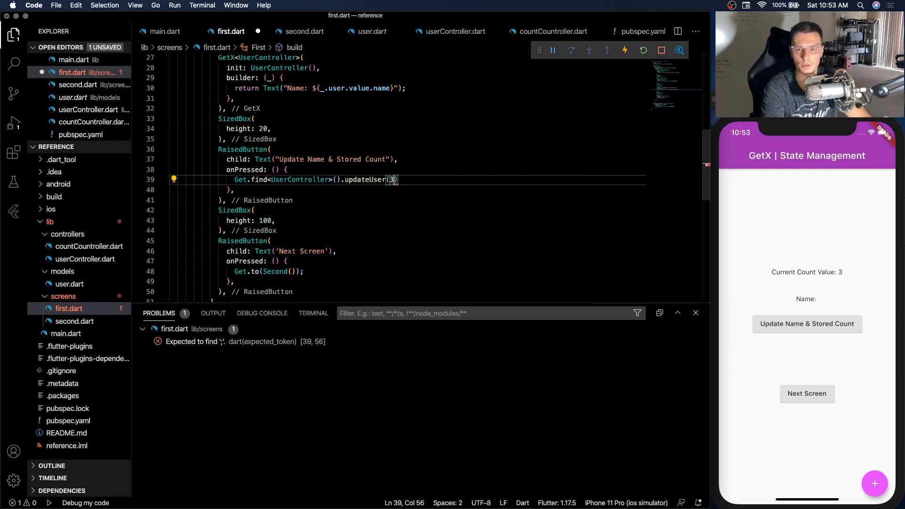
key(Right)
text(;)
key(super+s)
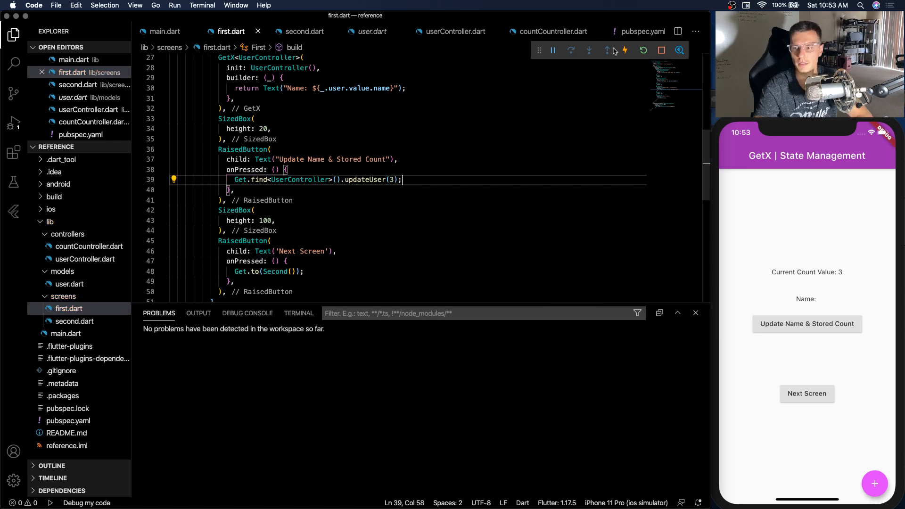
click(808, 330)
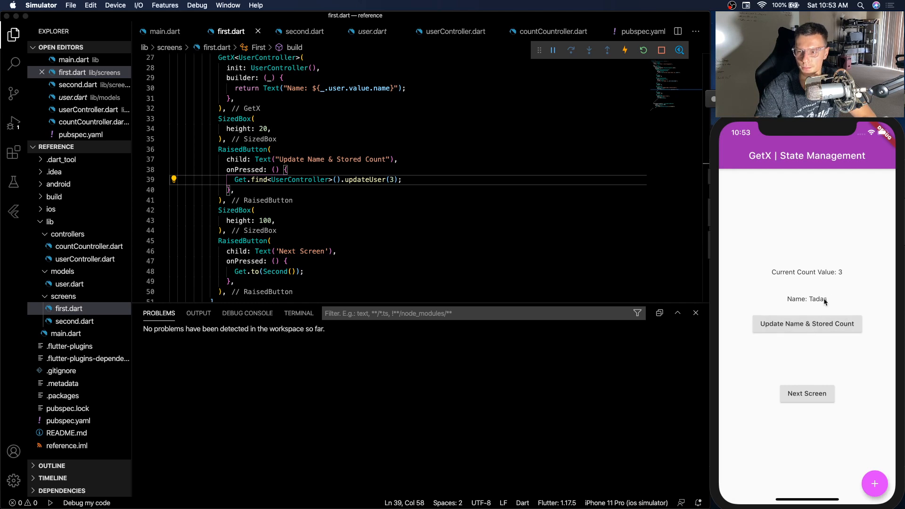
click(432, 33)
key(ctrl+Tab)
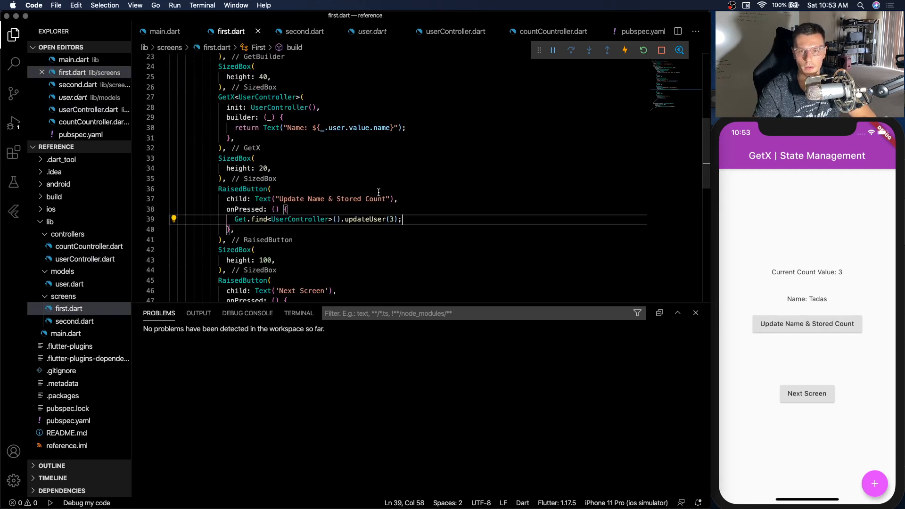
Step: Below the GetX block add Obx(() { return Text("Stored Count: ${Get.find<UserController>().user.value.count}"); }) and save
click(405, 152)
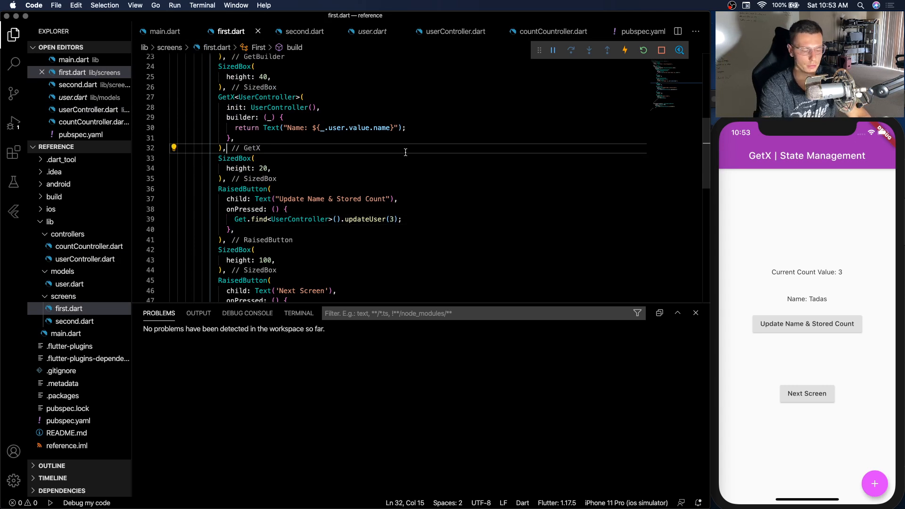
key(Return)
text(O)
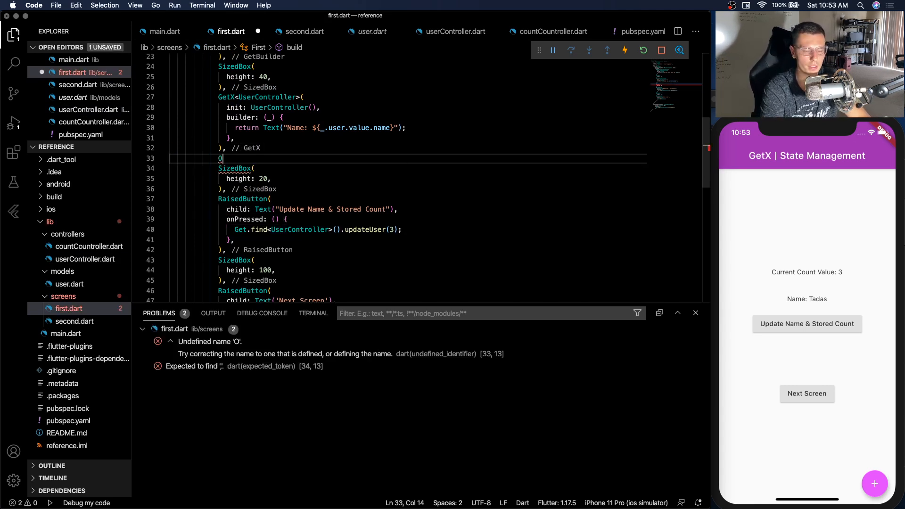
text(bx)
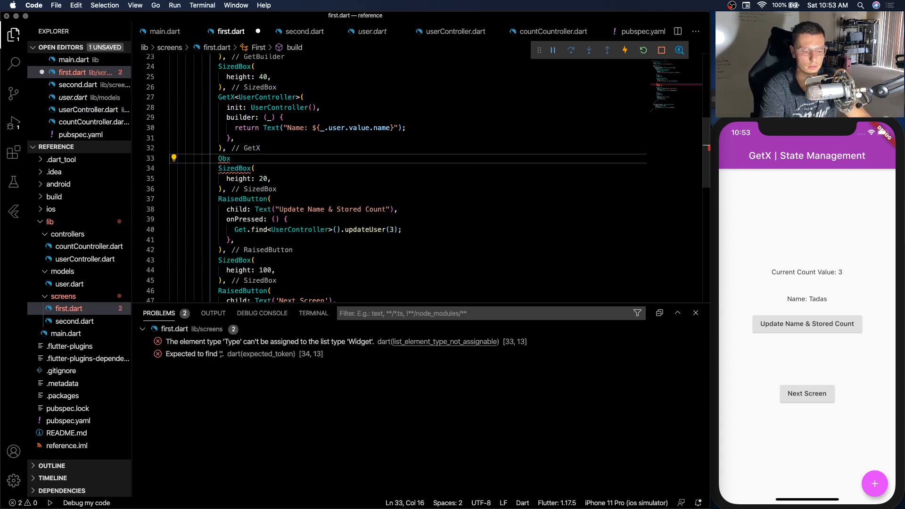
text((),)
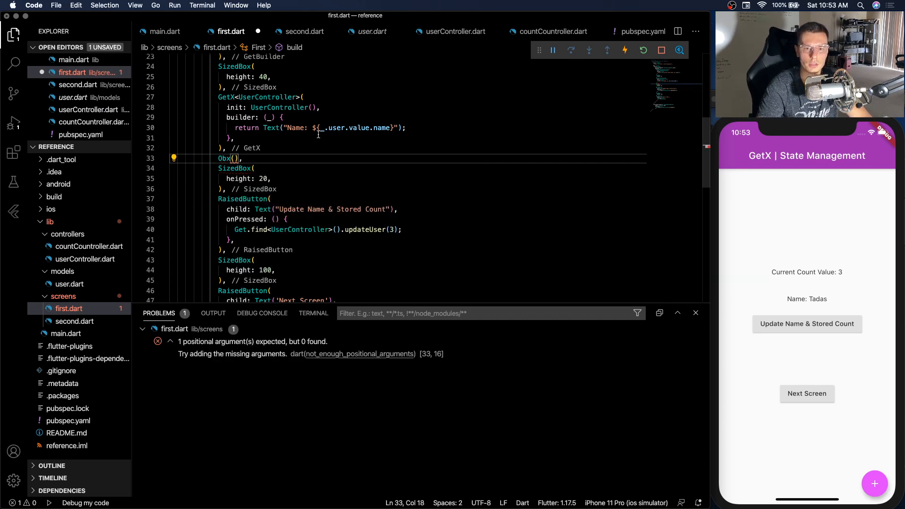
mouse_move(224, 159)
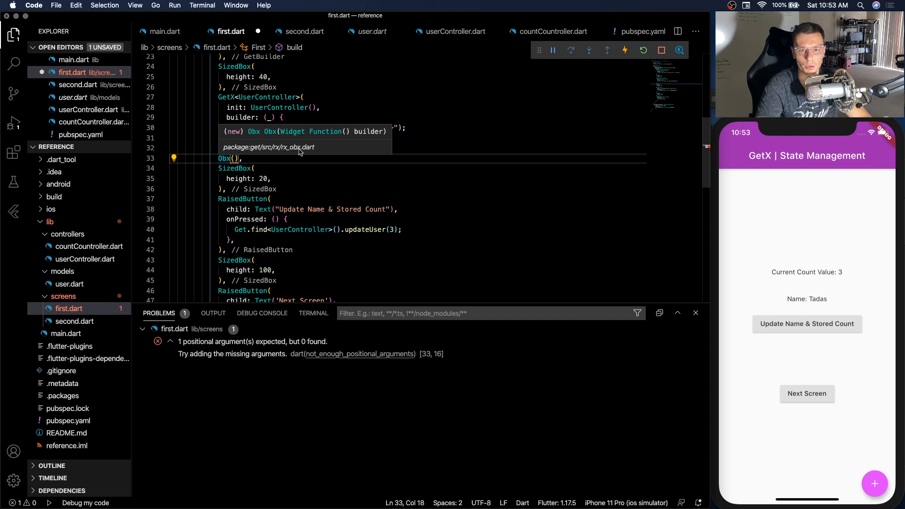
text(()
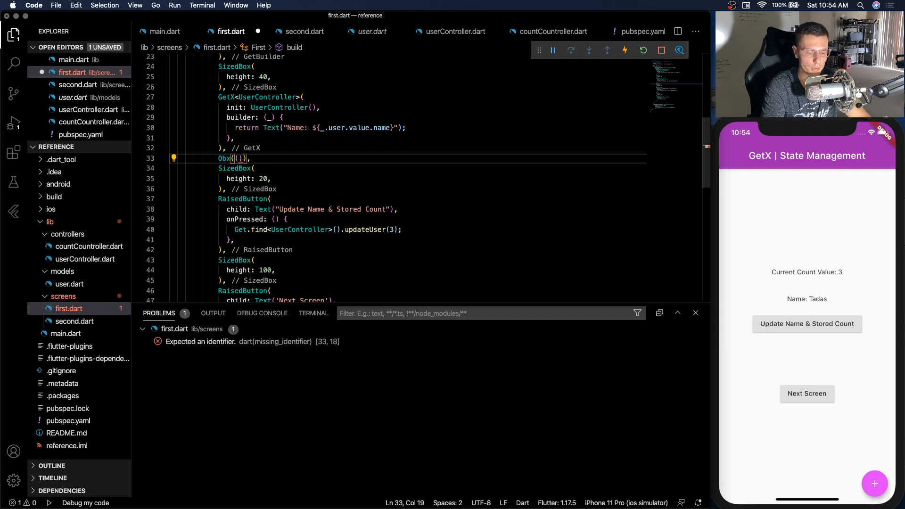
text( {)
key(Return)
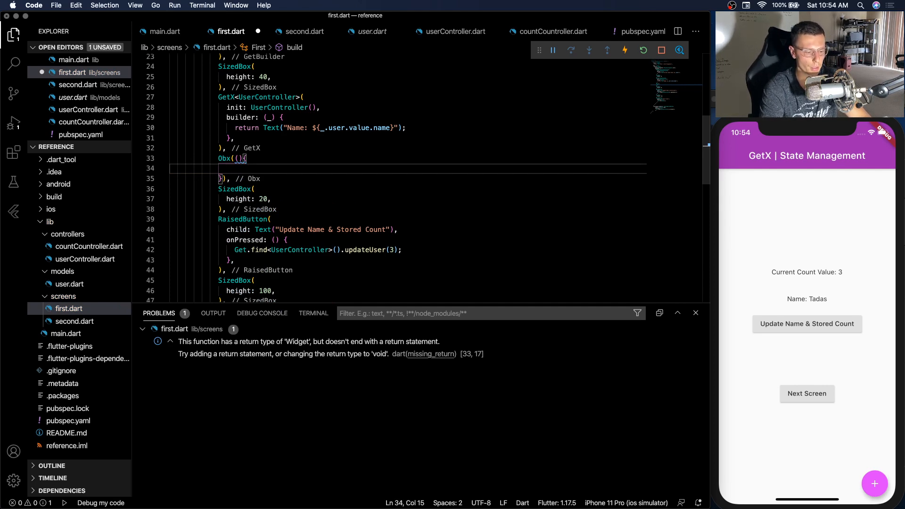
text(return Text("Stored Count: ${G)
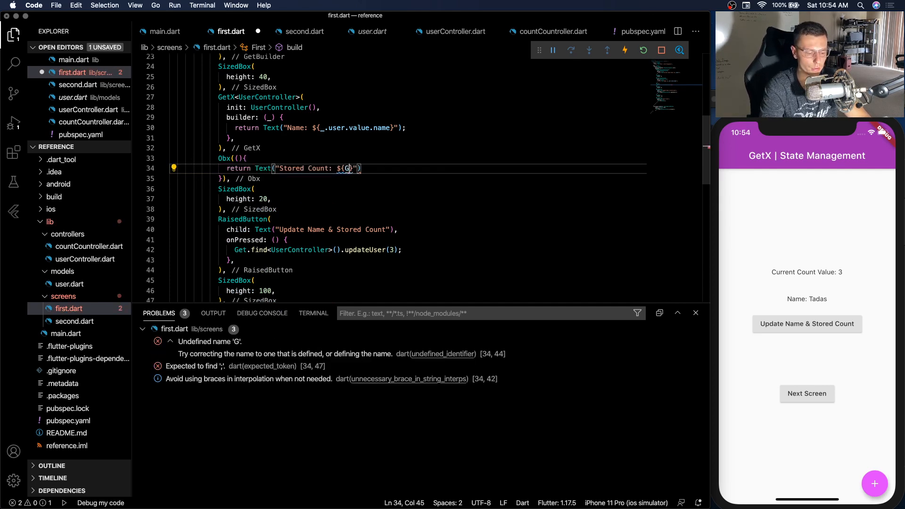
text(et.)
text(find()
text(<User)
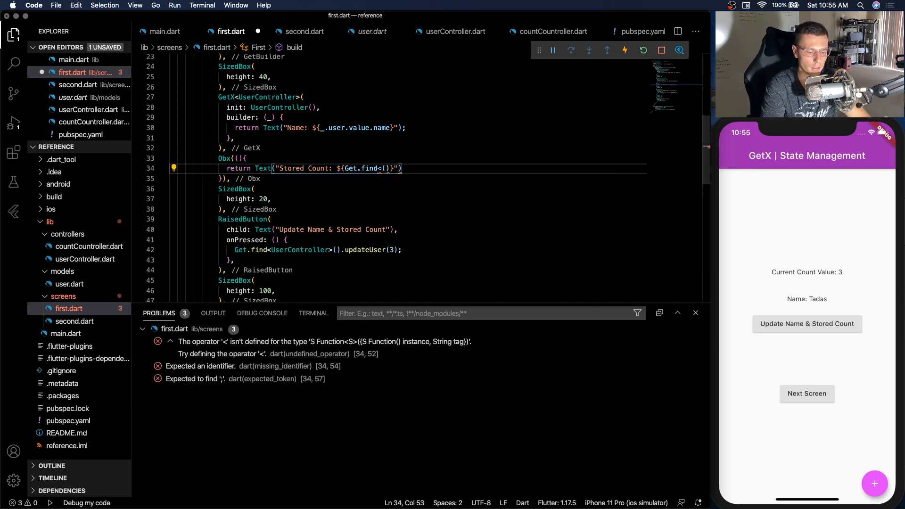
text(Controller)
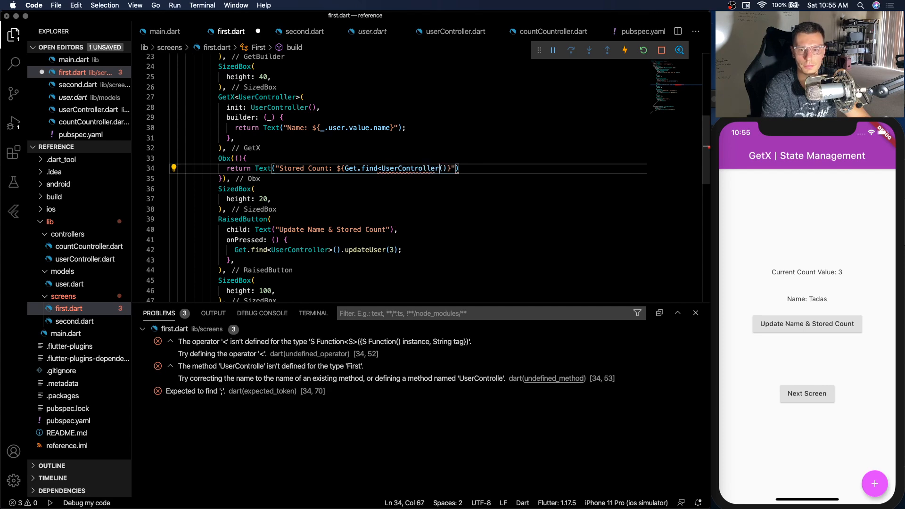
text(>)
key(Right)
key(Right)
text(.user.value.count)
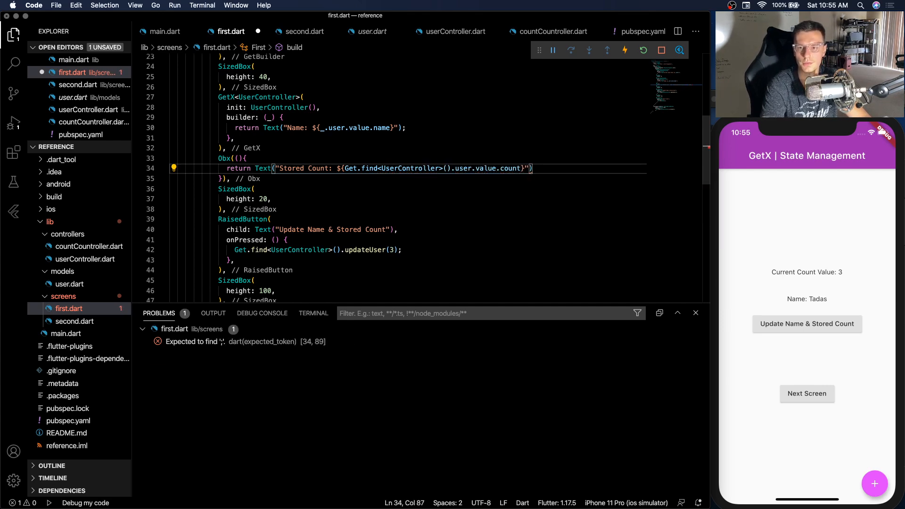
key(super+s)
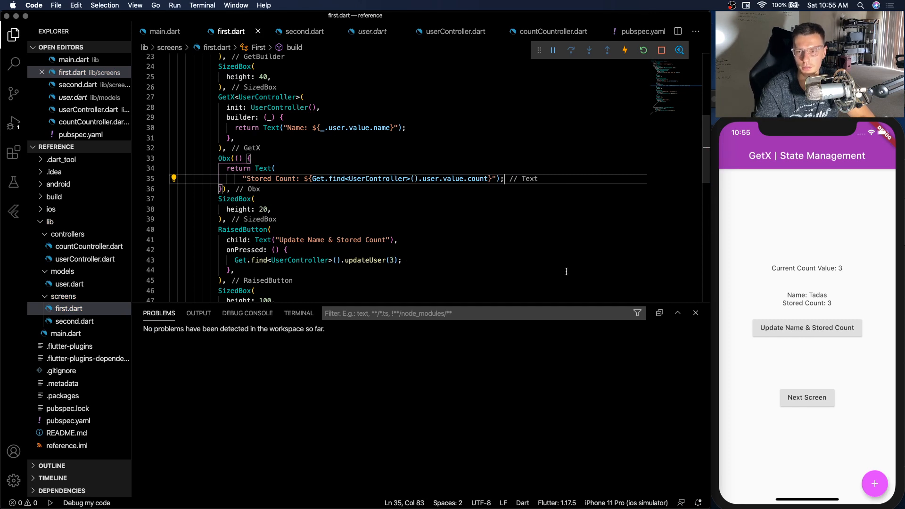
text(;)
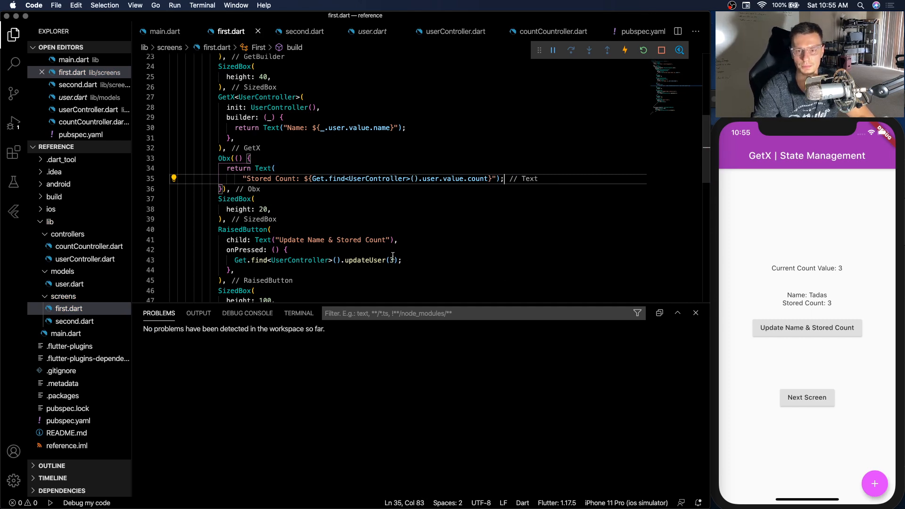
click(392, 259)
key(BackSpace)
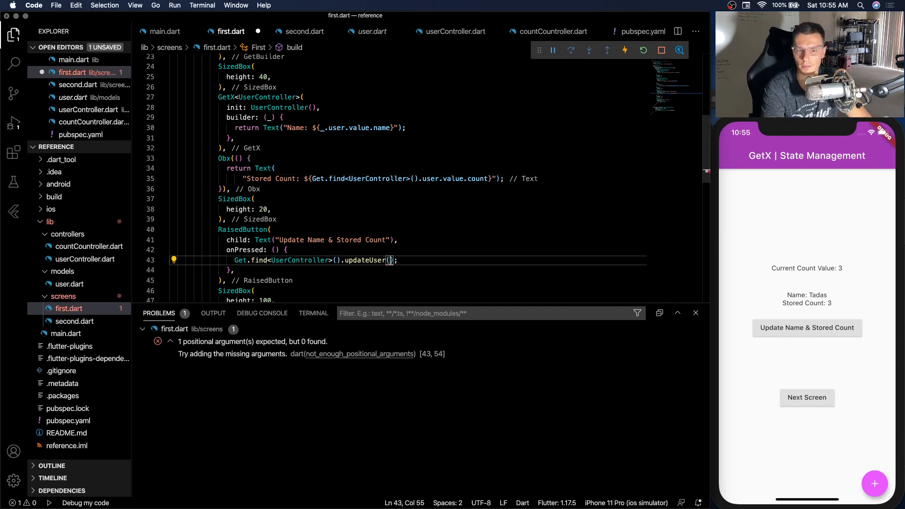
text(Get)
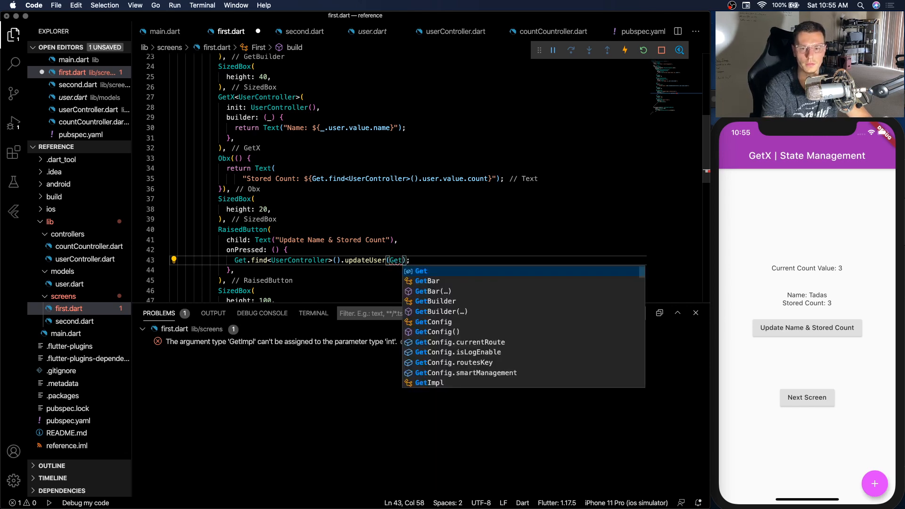
text(.find()
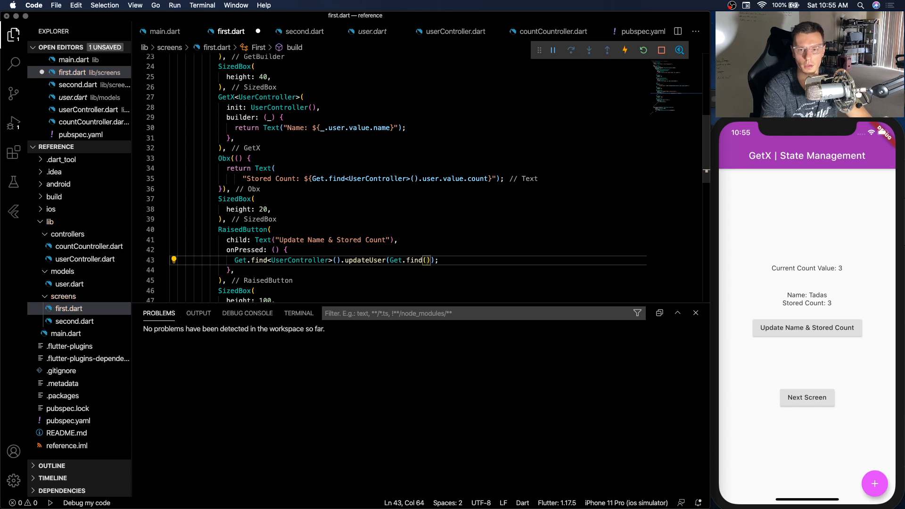
key(Left)
text(<Cou)
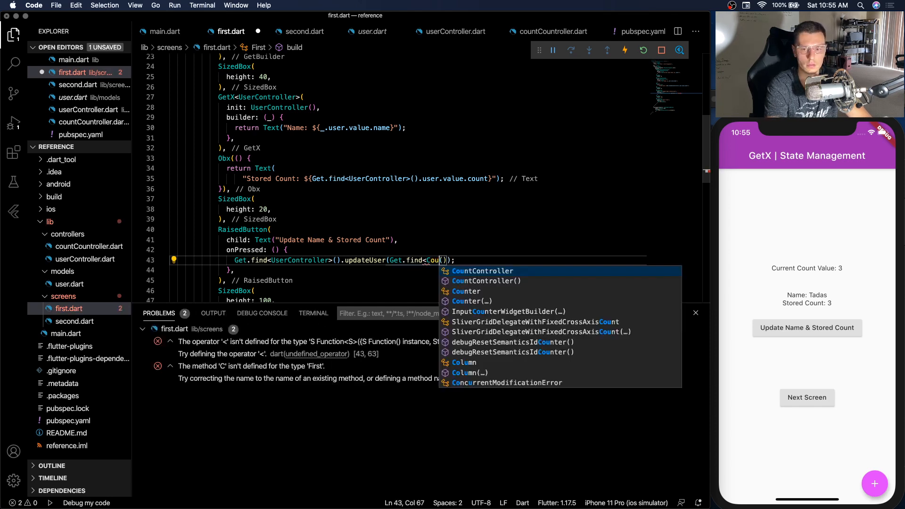
text(nt)
key(Return)
text(>)
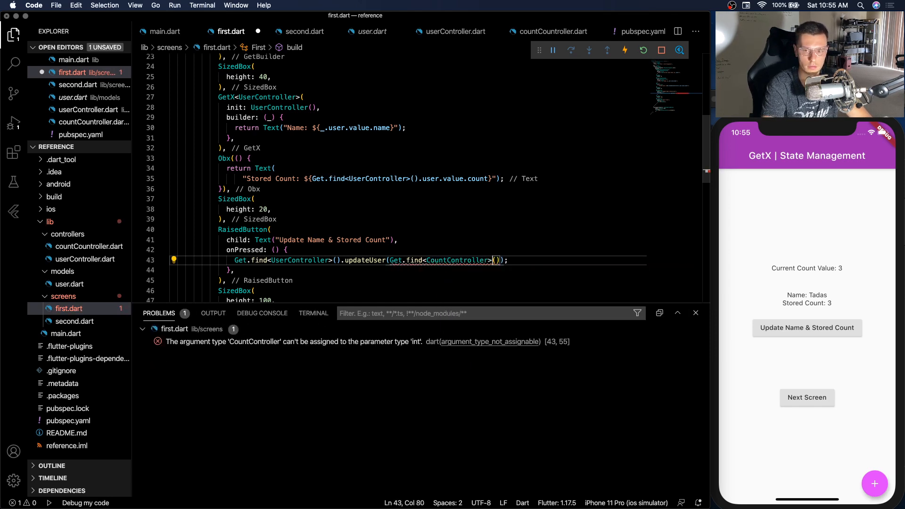
key(Right)
text(.)
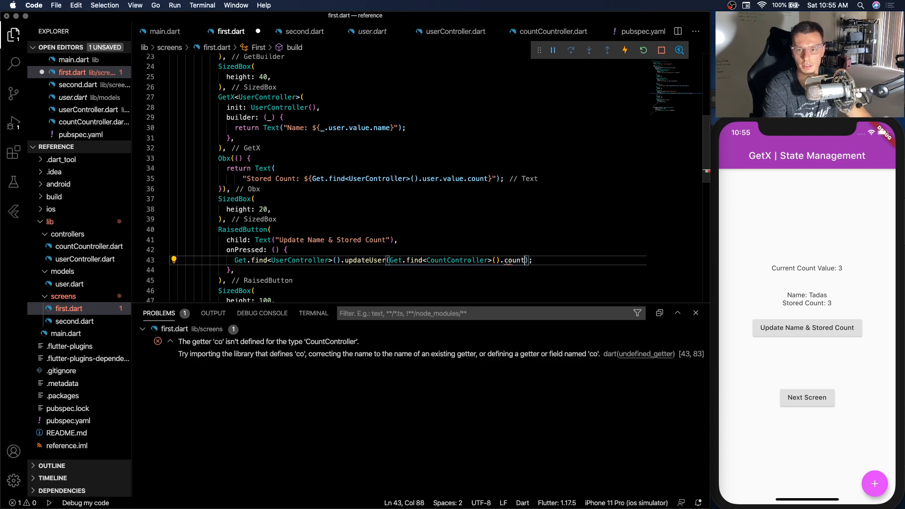
text(count)
key(super+s)
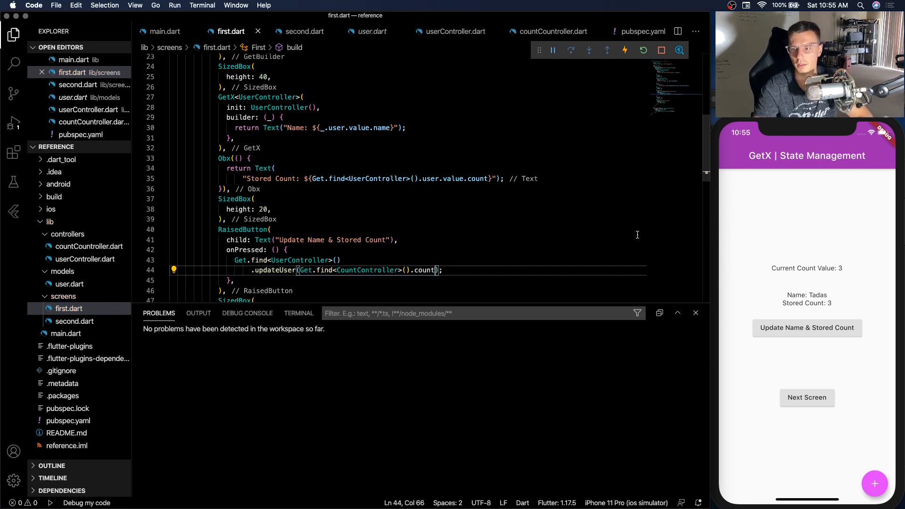
click(874, 484)
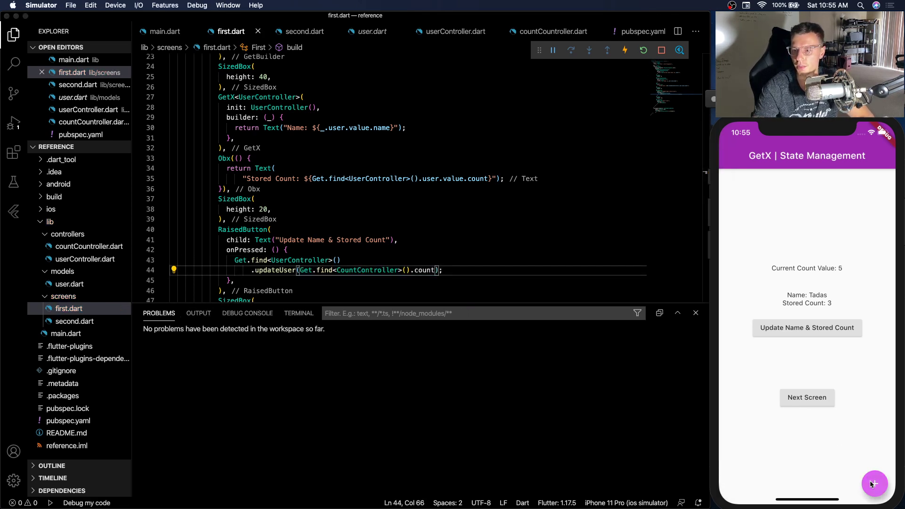
click(824, 327)
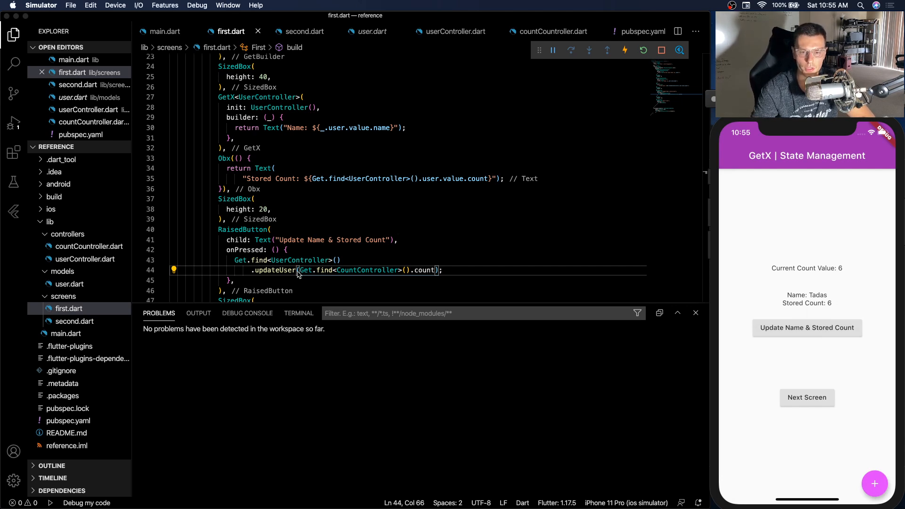
drag(298, 272, 245, 259)
click(333, 225)
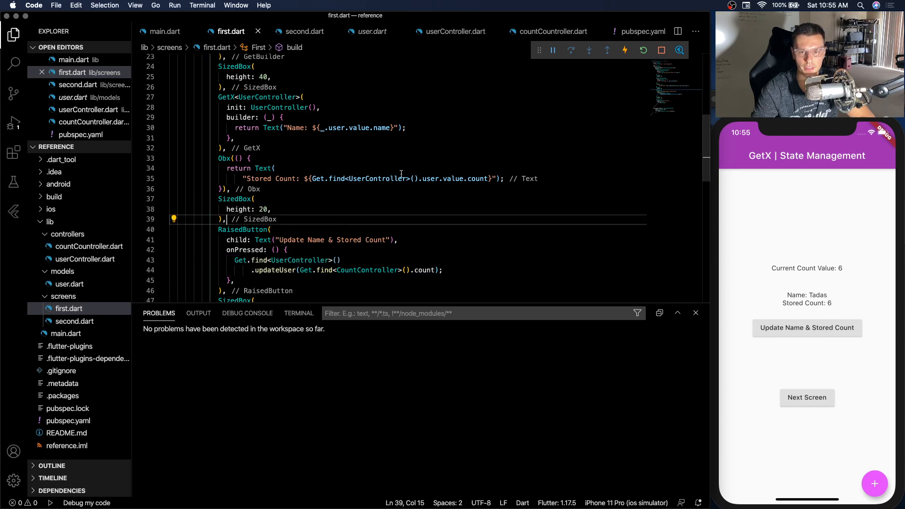
scroll(417, 184, down, 15)
scroll(417, 184, up, 5)
scroll(417, 184, up, 8)
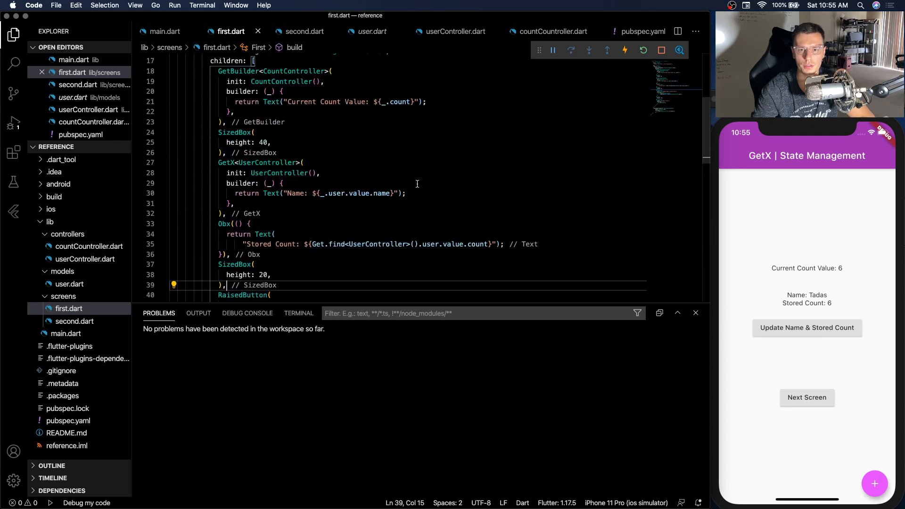
scroll(348, 132, up, 6)
Step: Hot-restart the app so all counts reset, then highlight GetBuilder, GetX and Obx
click(322, 122)
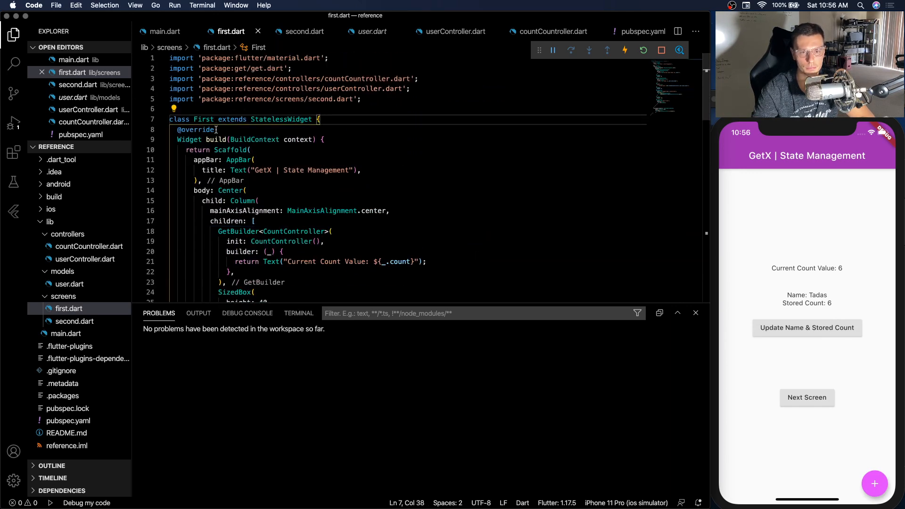
key(super+shift+F5)
scroll(293, 192, down, 5)
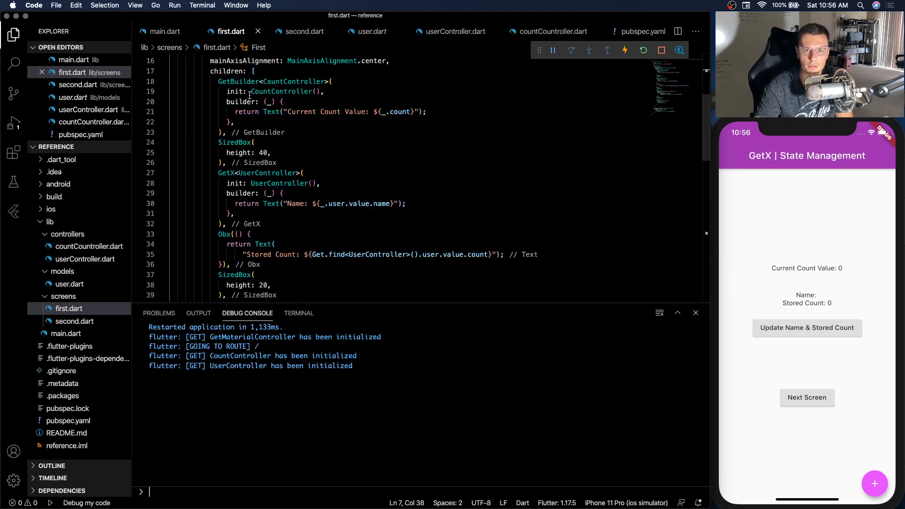
double_click(238, 81)
double_click(227, 173)
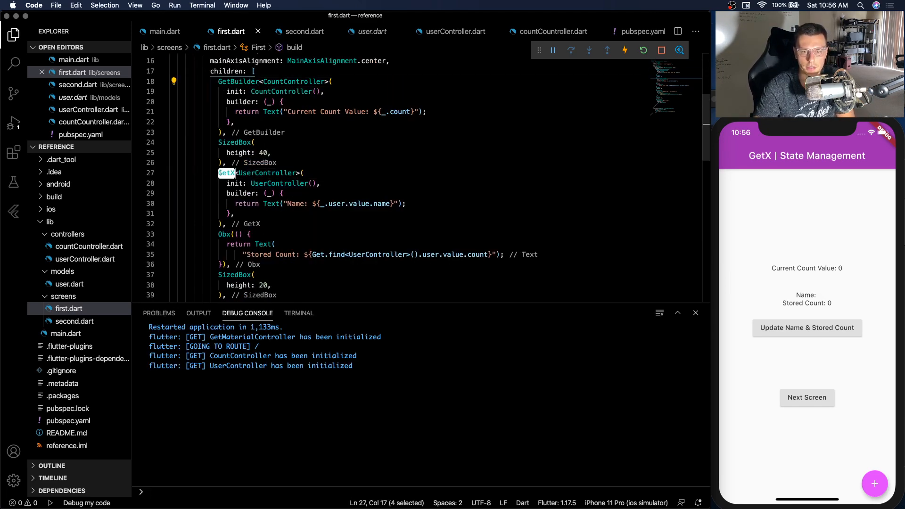
double_click(225, 235)
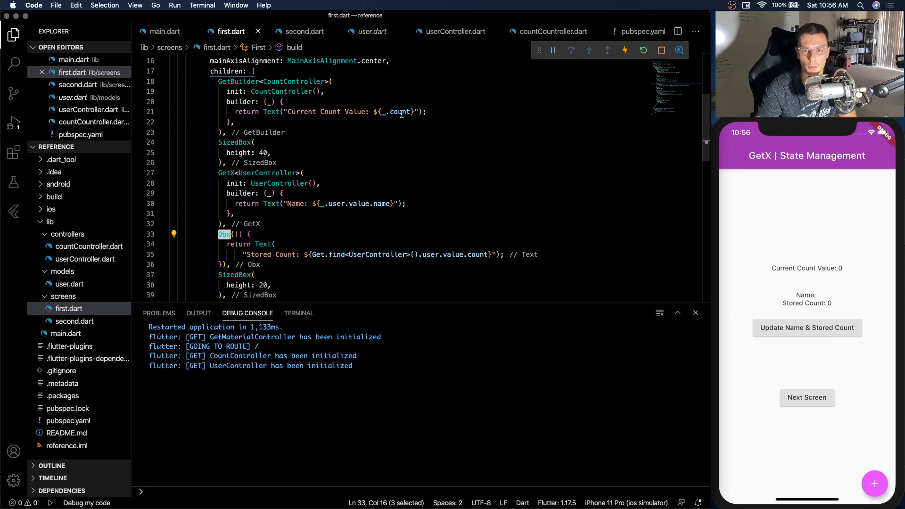
Step: Highlight the GetBuilder block and the GetX/Obx blocks, then all UserController occurrences
drag(227, 132, 218, 81)
click(236, 133)
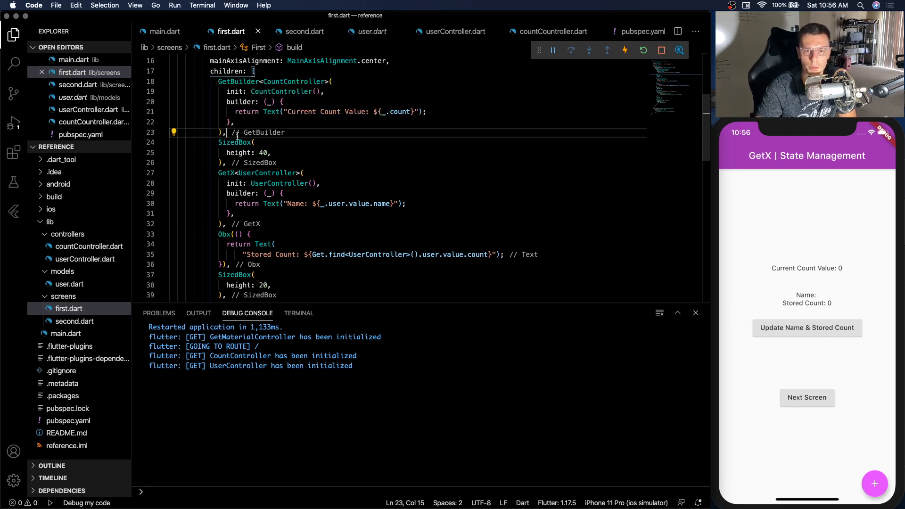
drag(229, 131, 217, 84)
click(229, 204)
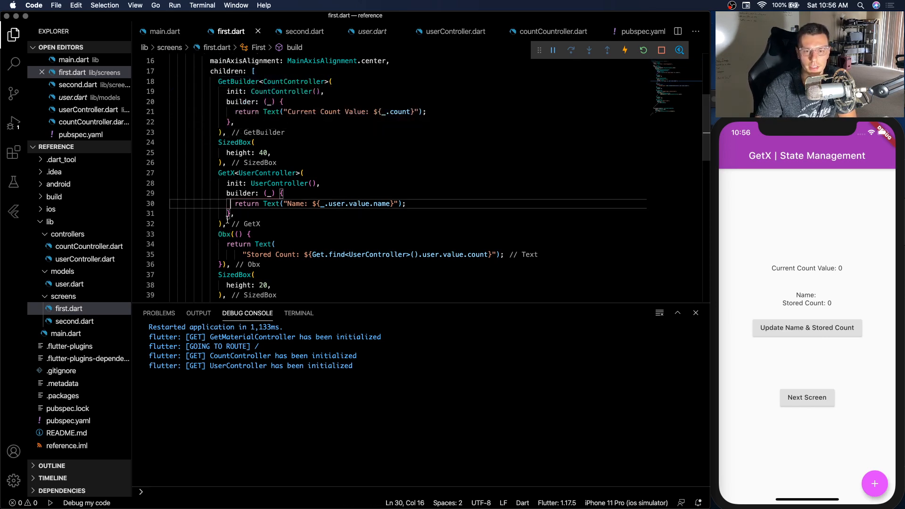
drag(228, 266, 217, 173)
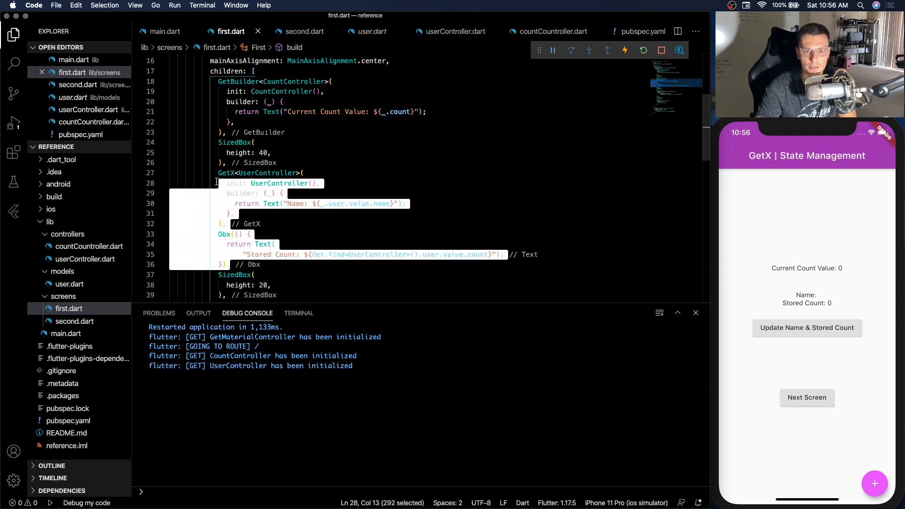
click(296, 183)
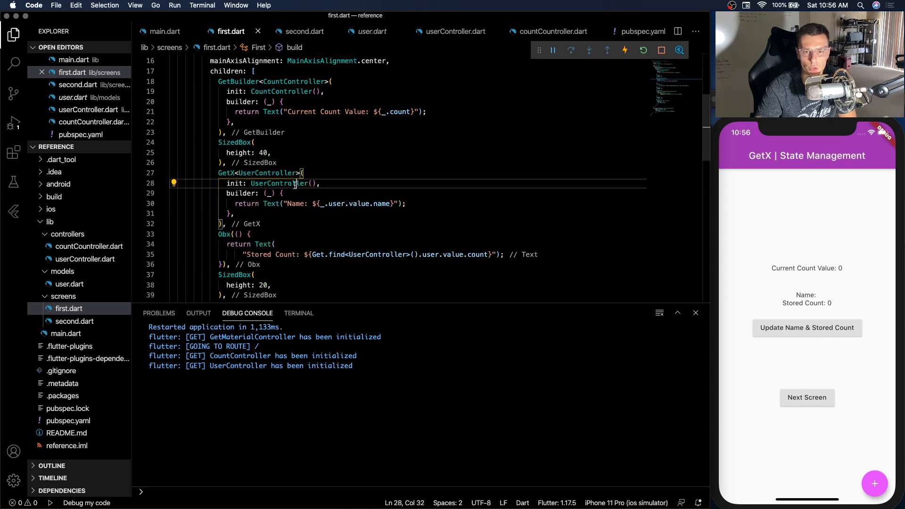
double_click(296, 184)
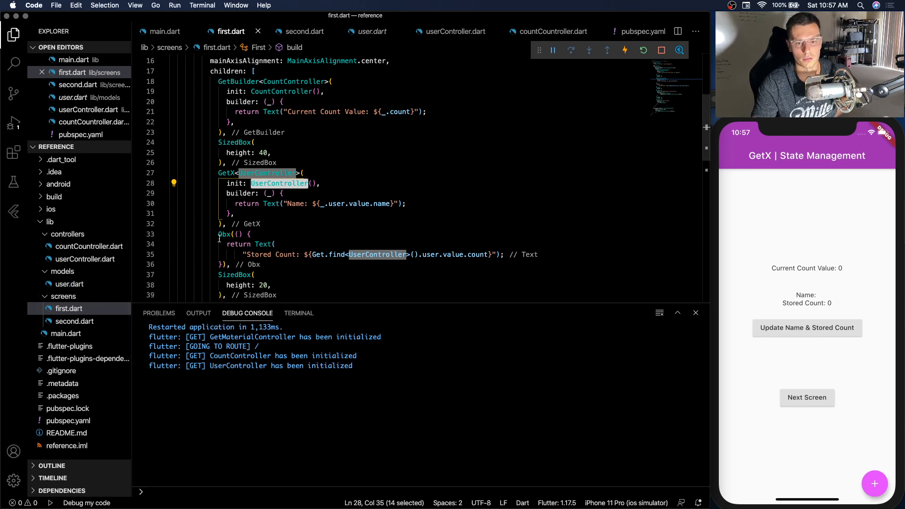
Step: Create sumController.dart in lib/controllers declaring SumController extends GetxController
click(808, 398)
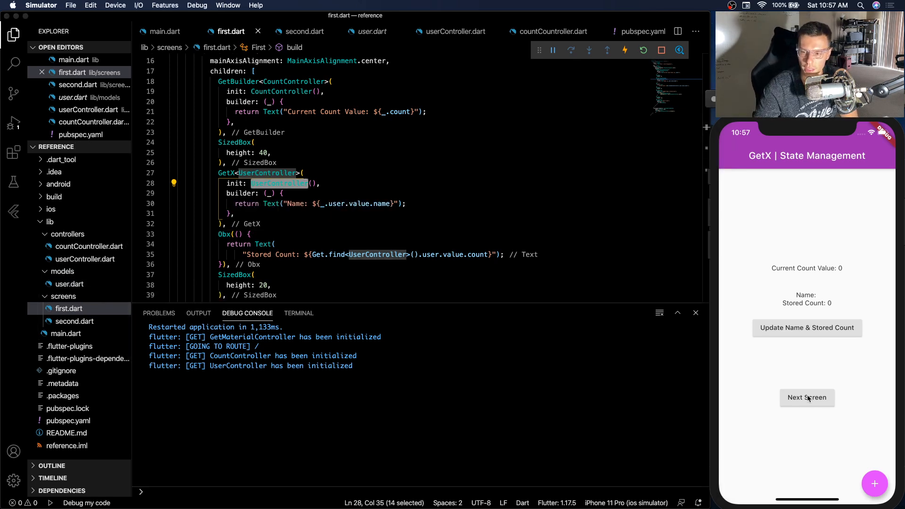
right_click(105, 234)
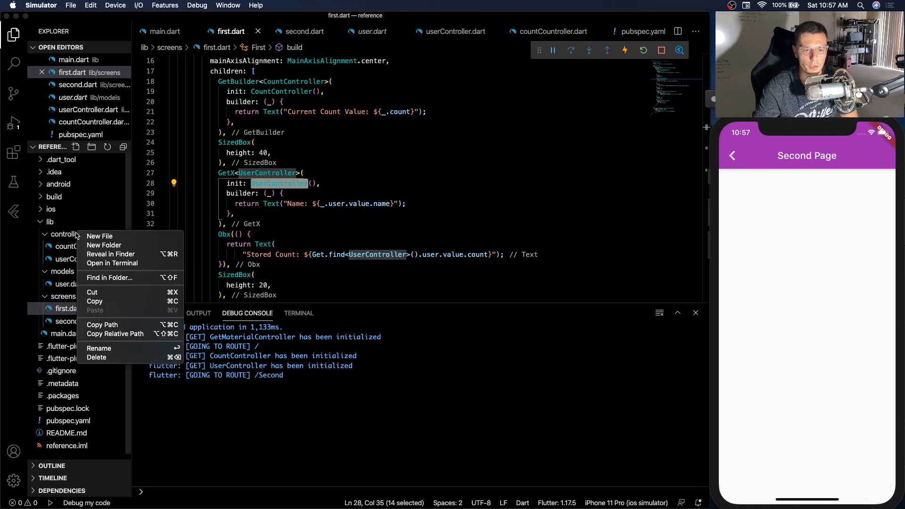
click(106, 237)
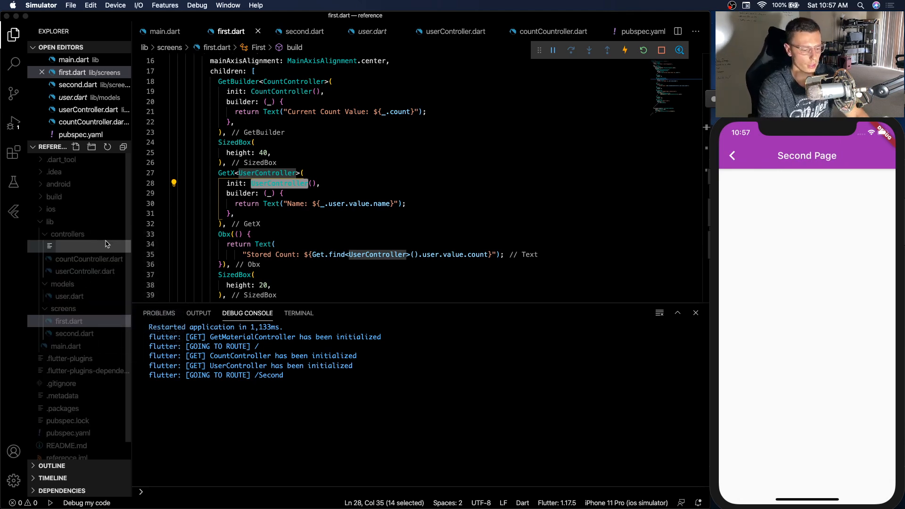
text(su)
key(BackSpace)
text(mController.dart)
key(Return)
text(class )
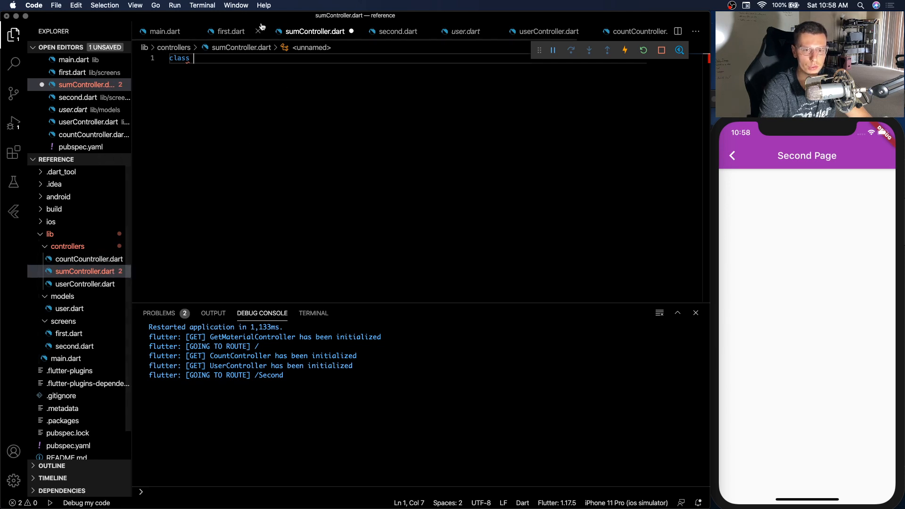
text(SumController)
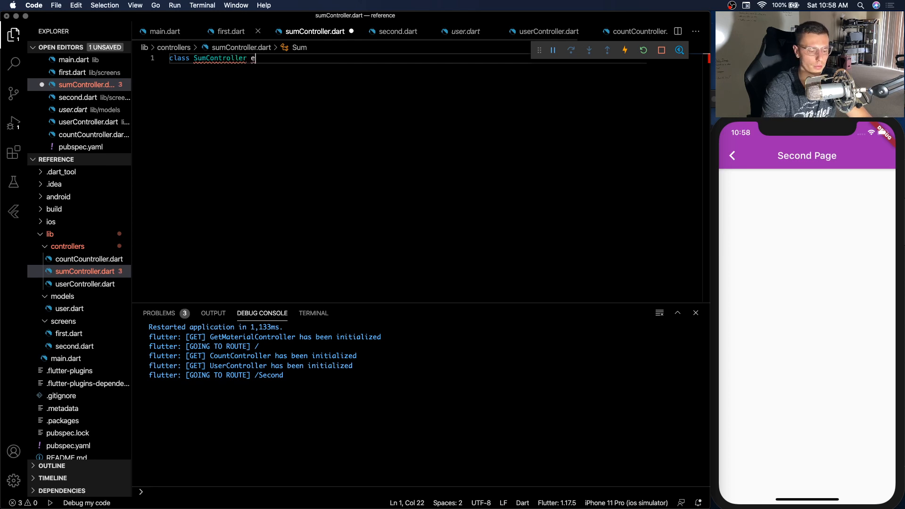
text( extends G)
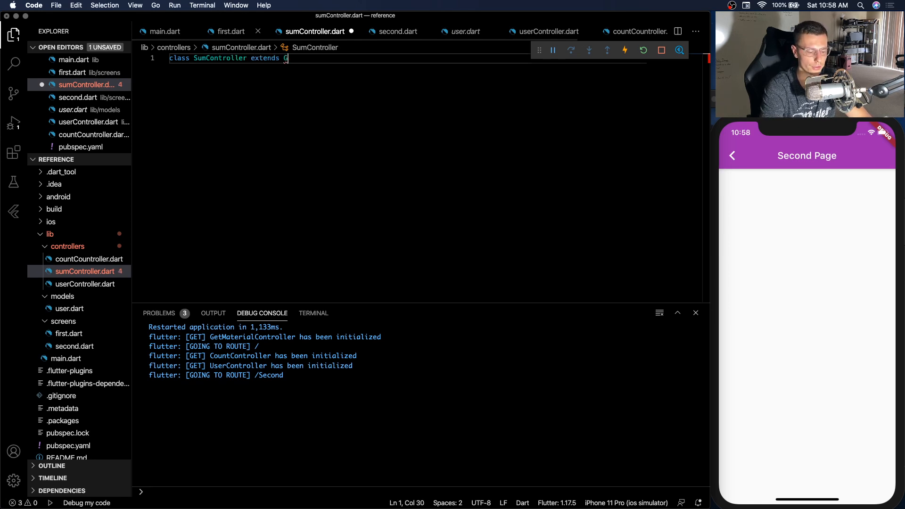
text(etx)
key(Return)
text({)
Step: Declare observable counters count1 and count2 = 0.obs in SumController
key(Return)
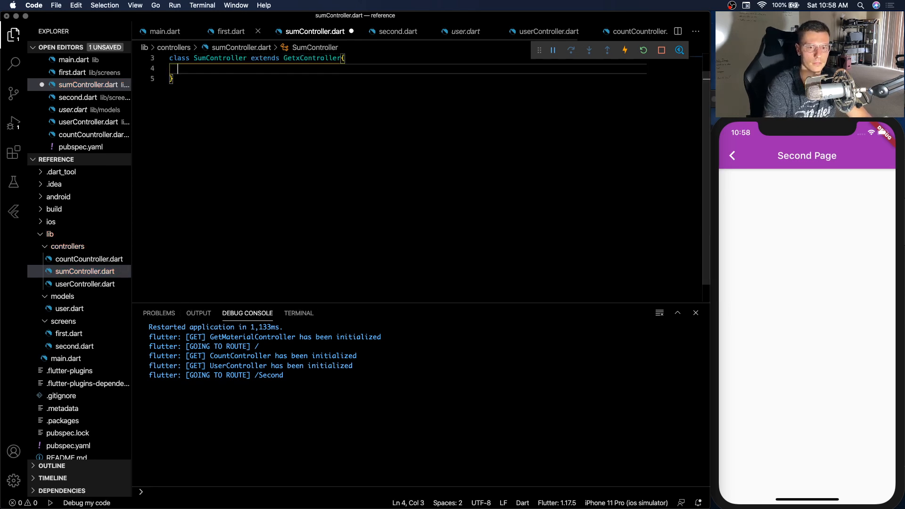
text(final count1 = )
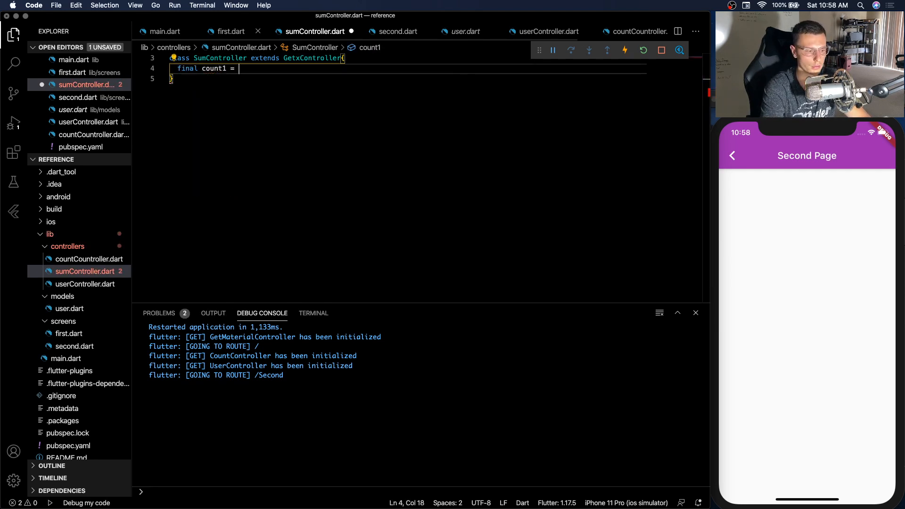
text(0.o)
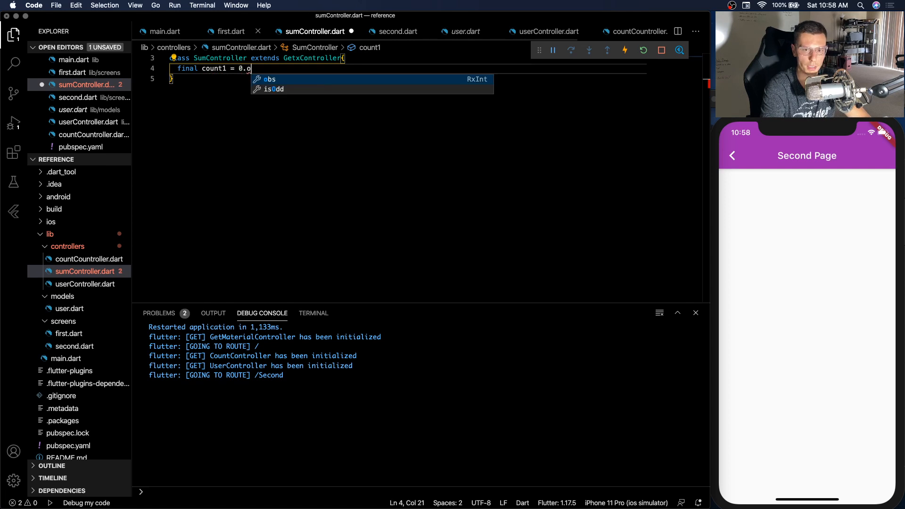
text(bs;)
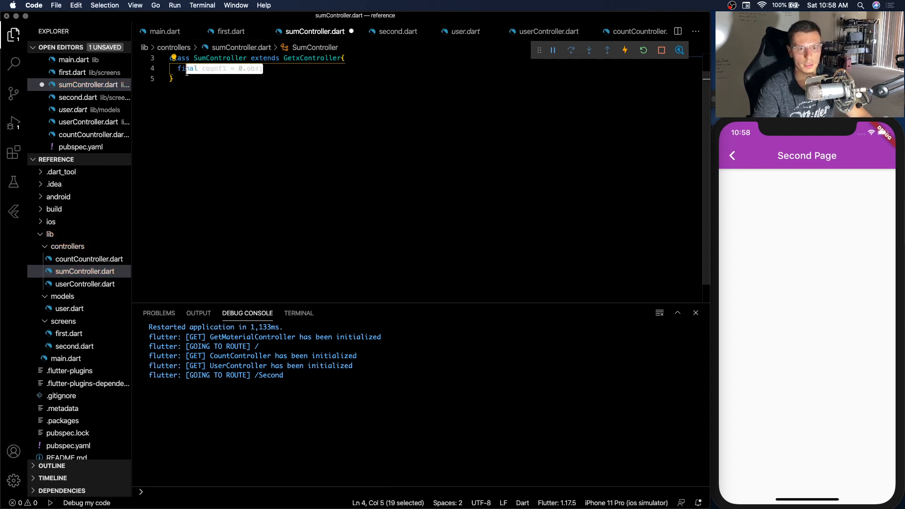
key(shift+alt+Down)
key(BackSpace)
text(2)
key(Return)
key(super+s)
key(Return)
key(Escape)
text(inc)
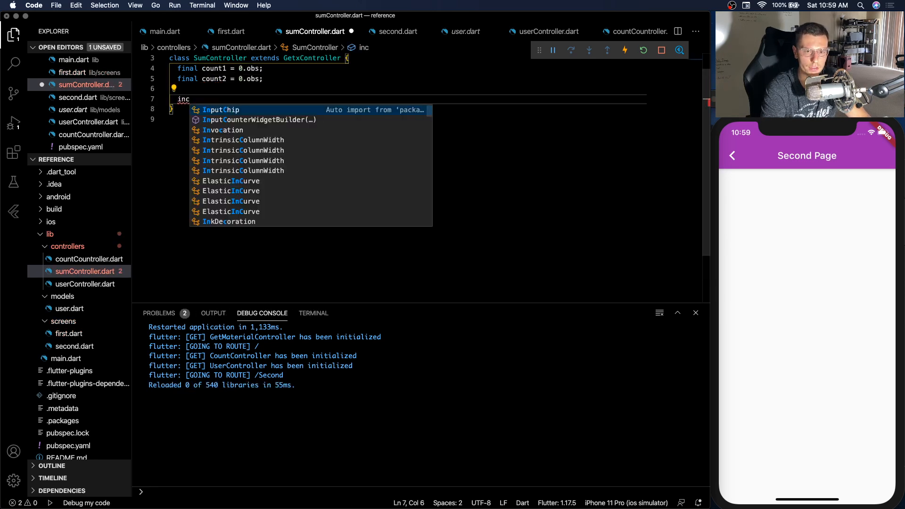
text(rement() => count1.value++;)
Step: Add increment() and increment2() methods and an int sum getter adding both values, then save
key(Return)
text(increment2() => count2.value++;)
key(Return)
key(Return)
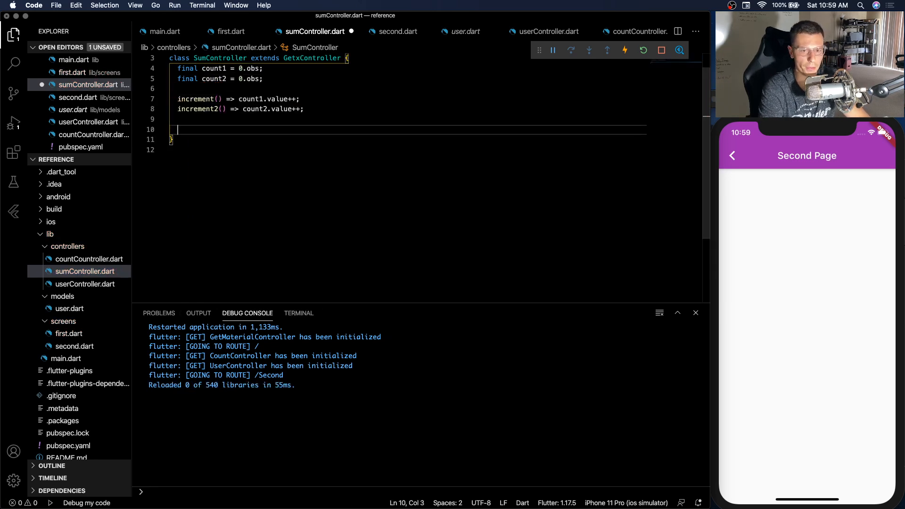
text(int get sum )
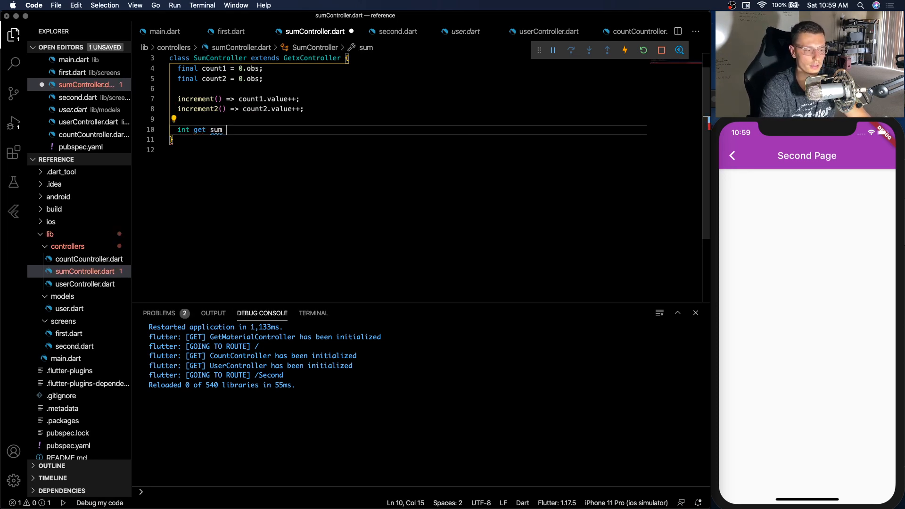
text(=>)
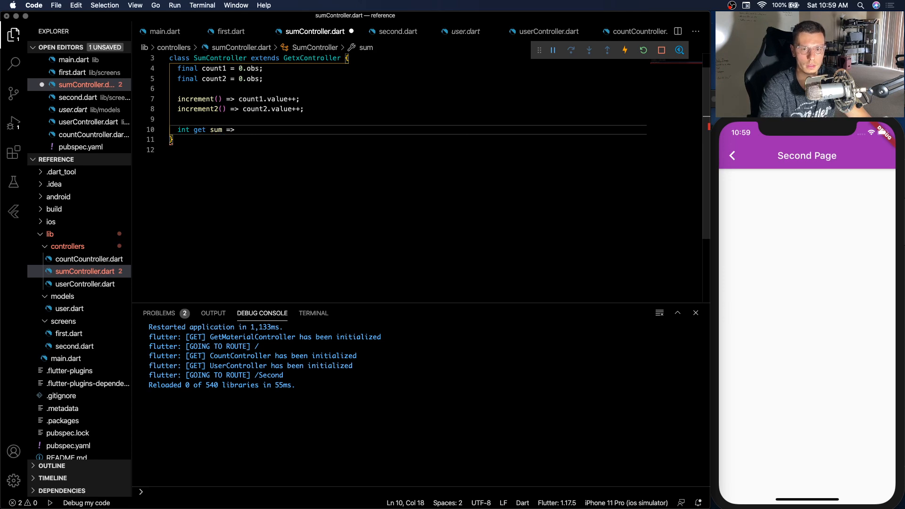
text(count1.value + count2.value;)
key(super+s)
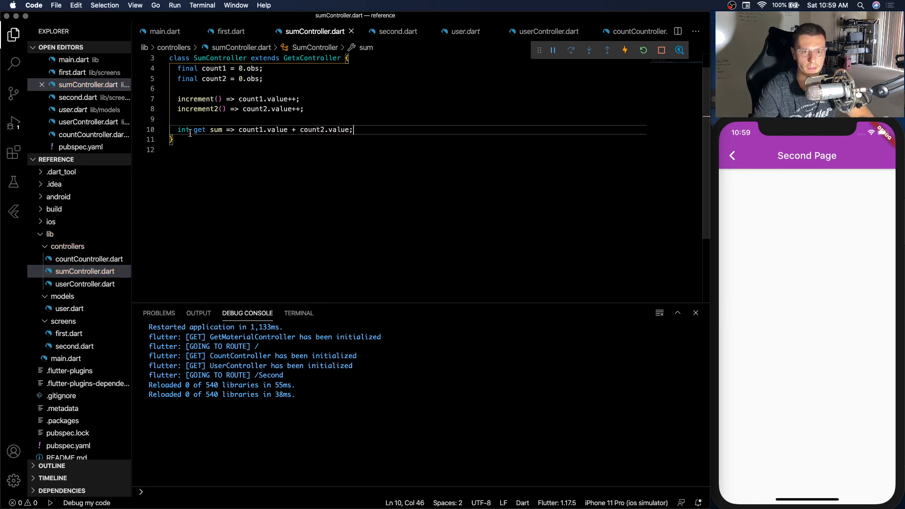
drag(178, 131, 251, 131)
click(222, 131)
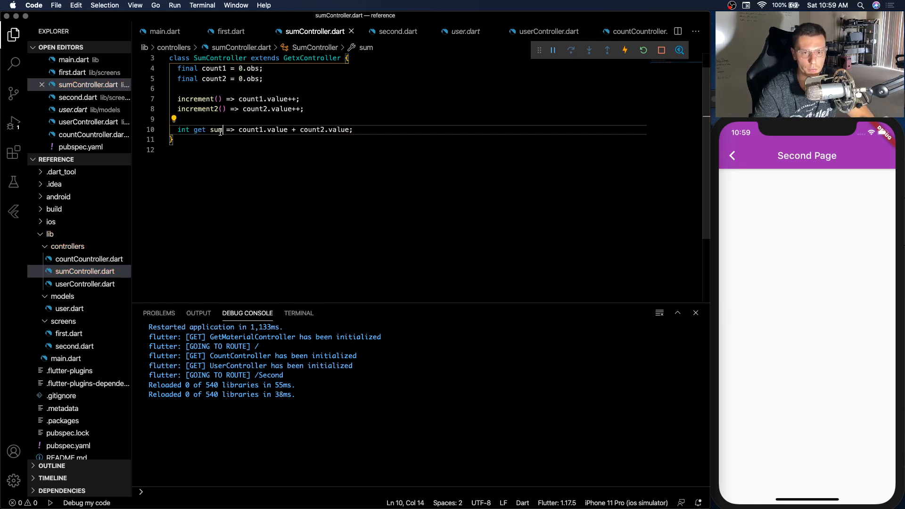
Step: Review the counter declarations and leave blank lines below the sum getter
click(216, 69)
double_click(215, 78)
click(222, 91)
drag(264, 78, 179, 69)
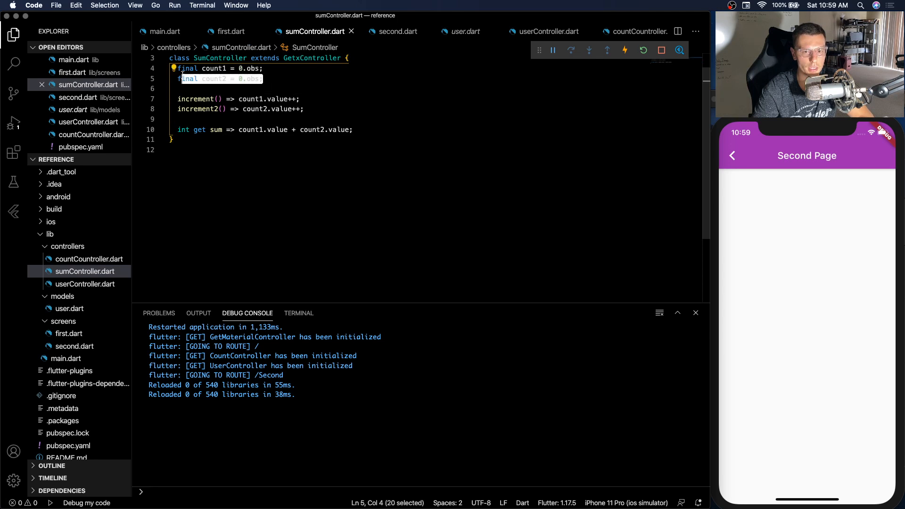
click(256, 79)
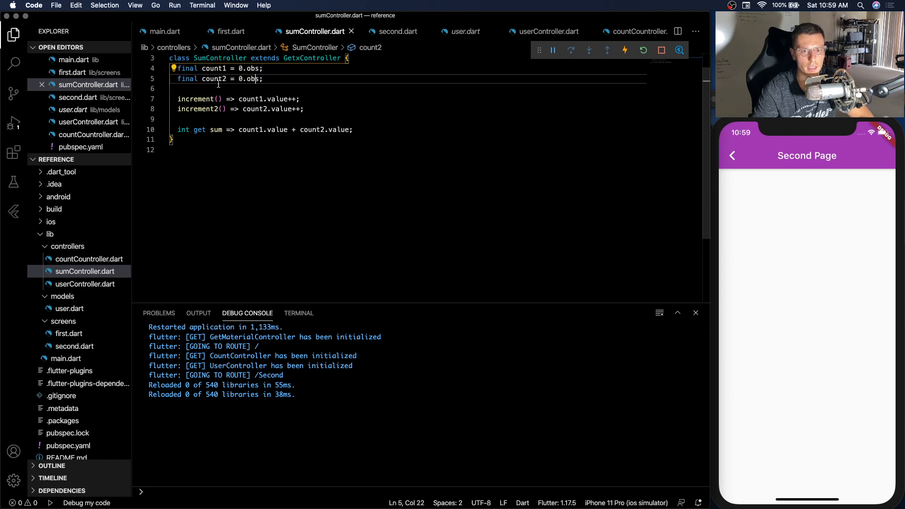
mouse_move(215, 129)
key(Down)
key(Down)
key(Down)
key(End)
key(Return)
key(Return)
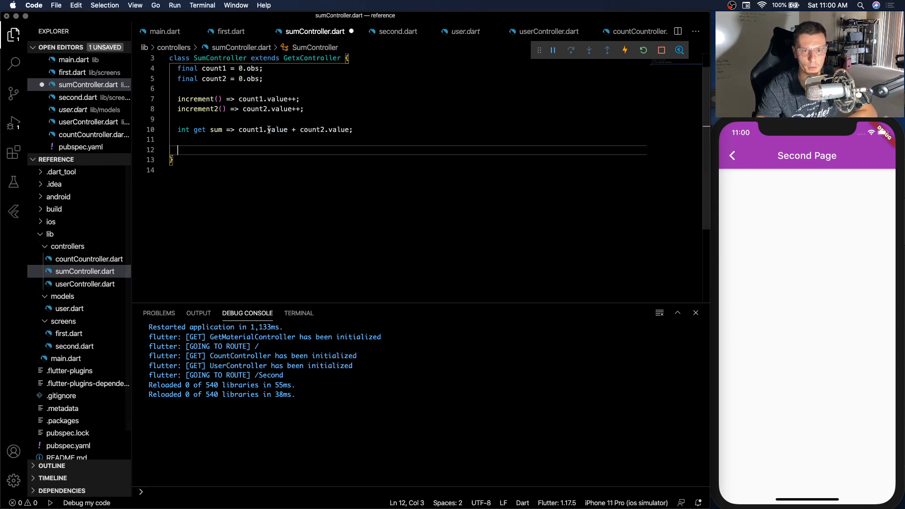
Step: In second.dart, add GetX<SumController> builders showing Counter #1, Counter #2 and Sum
drag(353, 130, 177, 129)
click(74, 346)
key(Return)
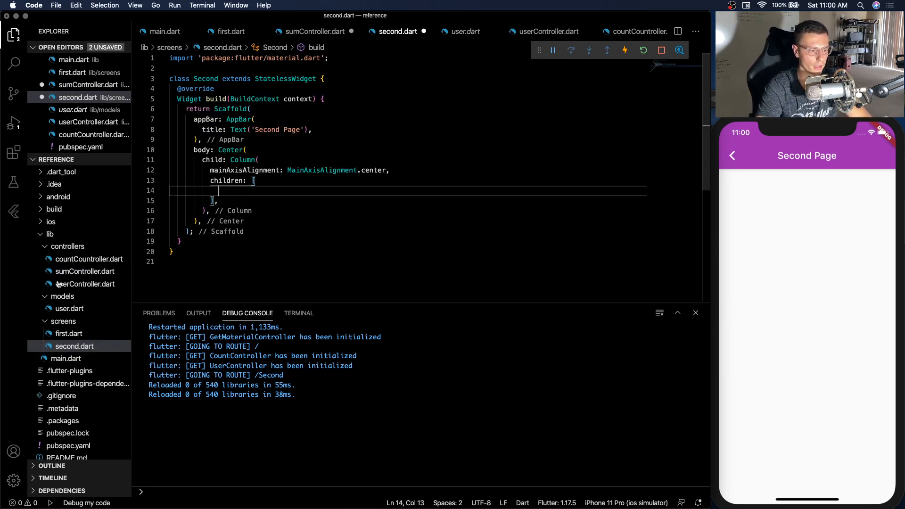
text(GetX)
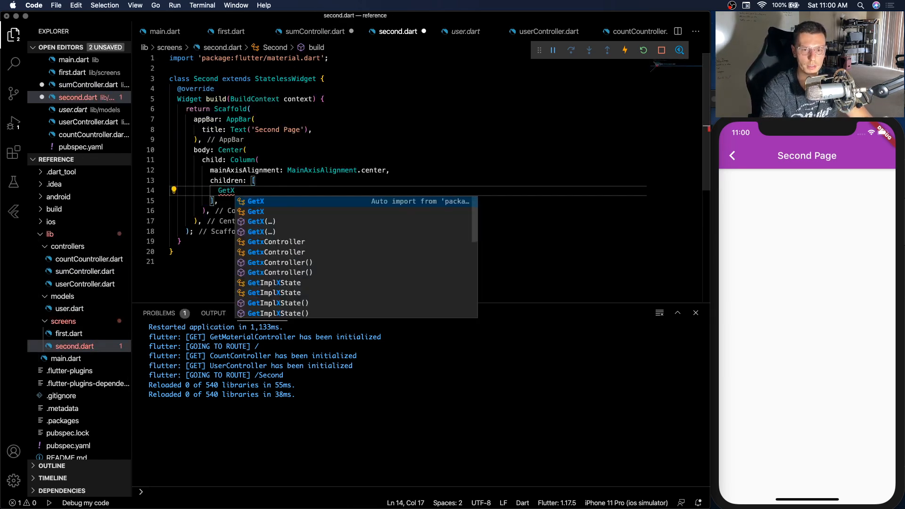
text(<Sum)
key(Return)
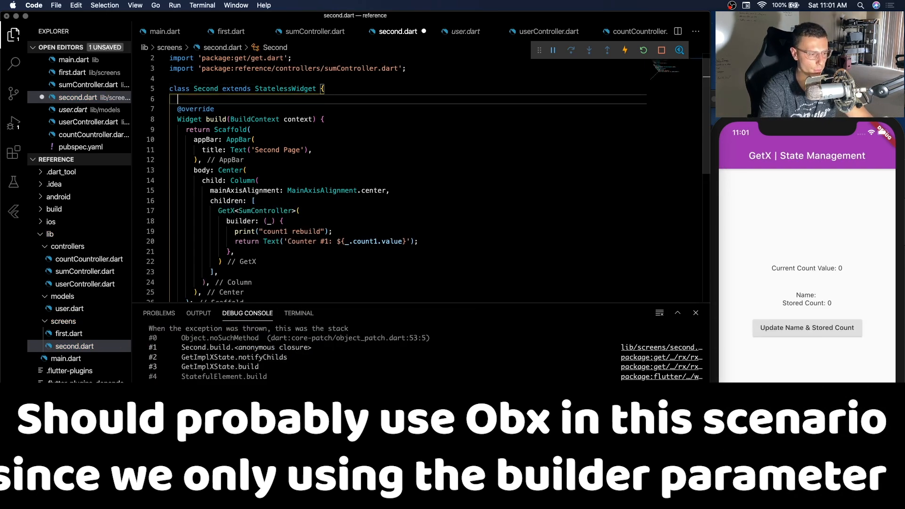
key(Return)
text(final)
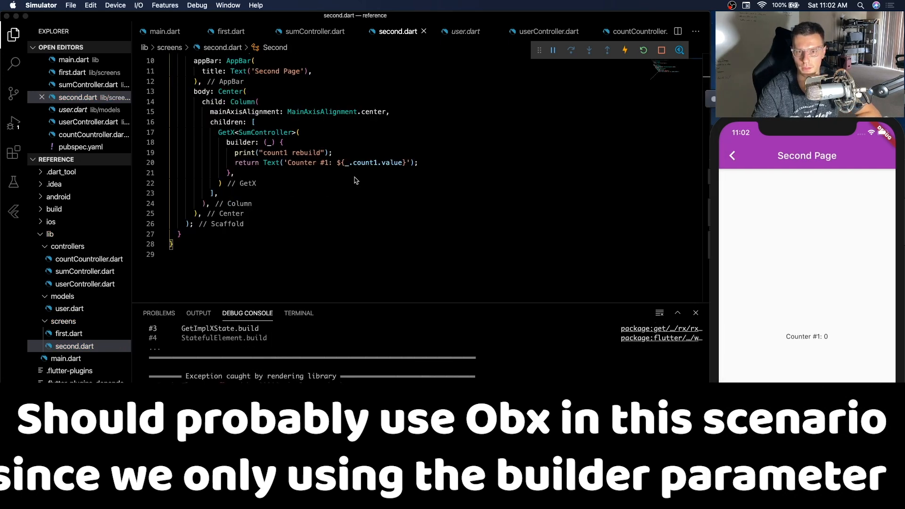
double_click(372, 165)
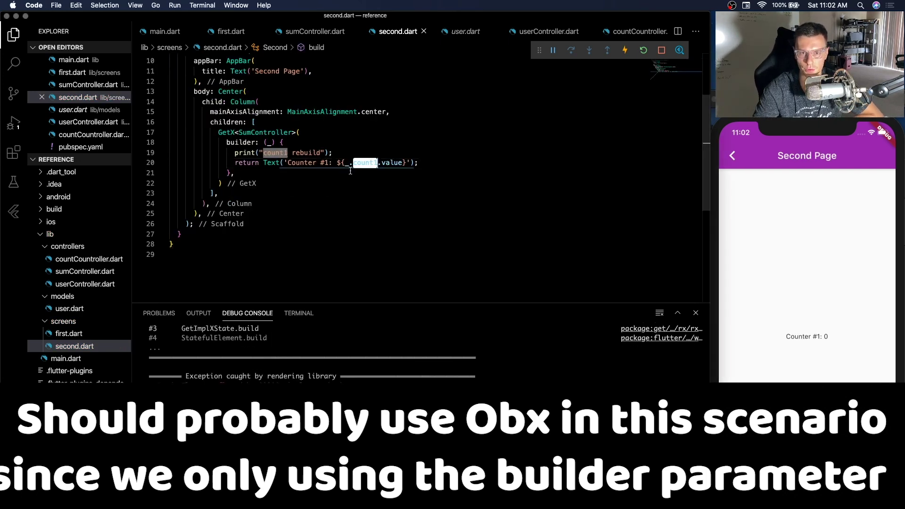
click(263, 184)
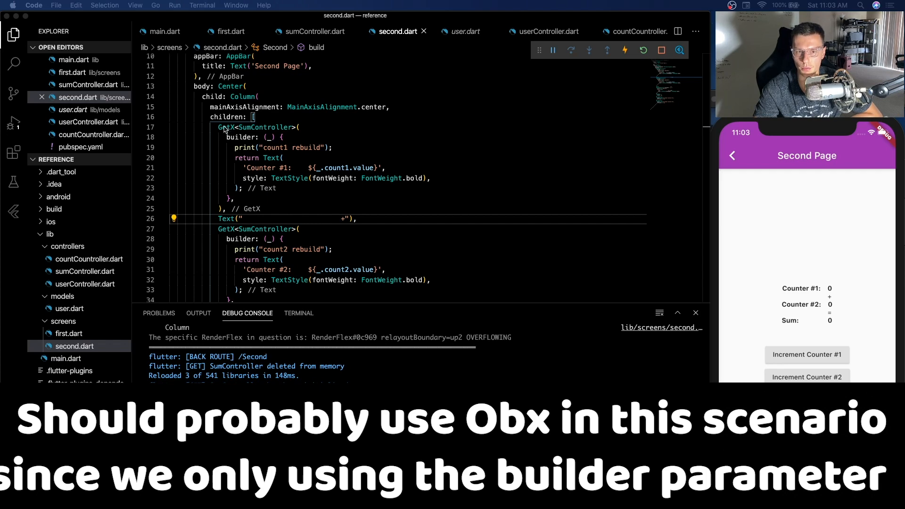
Step: Wire the first Increment button's onPressed to sumController.increment()
drag(225, 128, 228, 212)
click(280, 218)
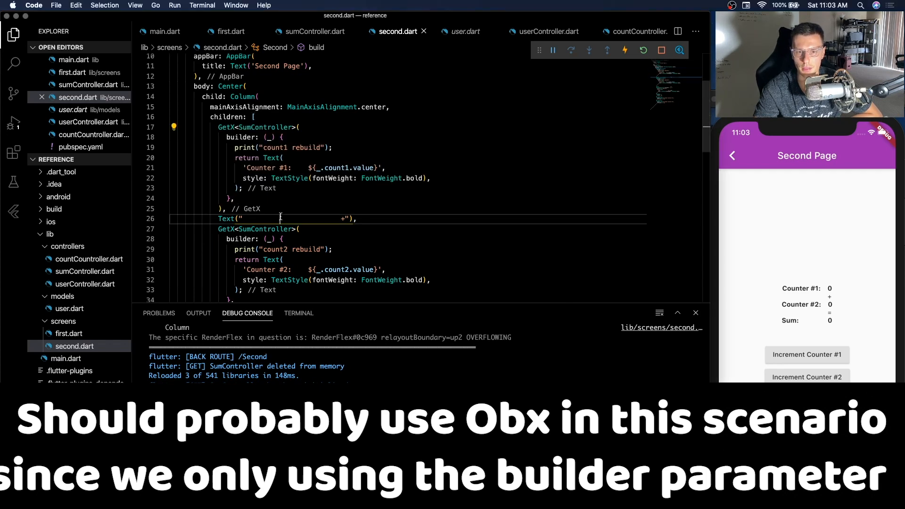
scroll(280, 217, down, 3)
drag(219, 133, 256, 133)
scroll(243, 193, down, 2)
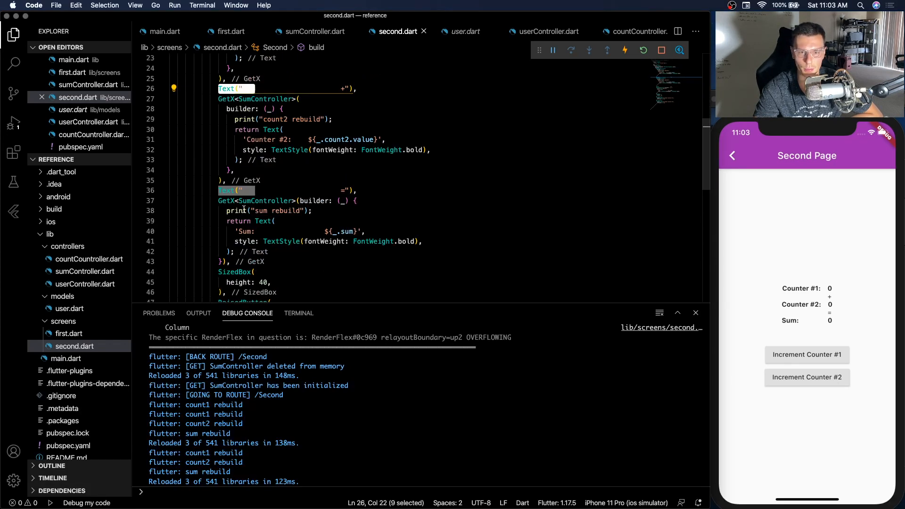
scroll(243, 193, down, 1)
double_click(340, 121)
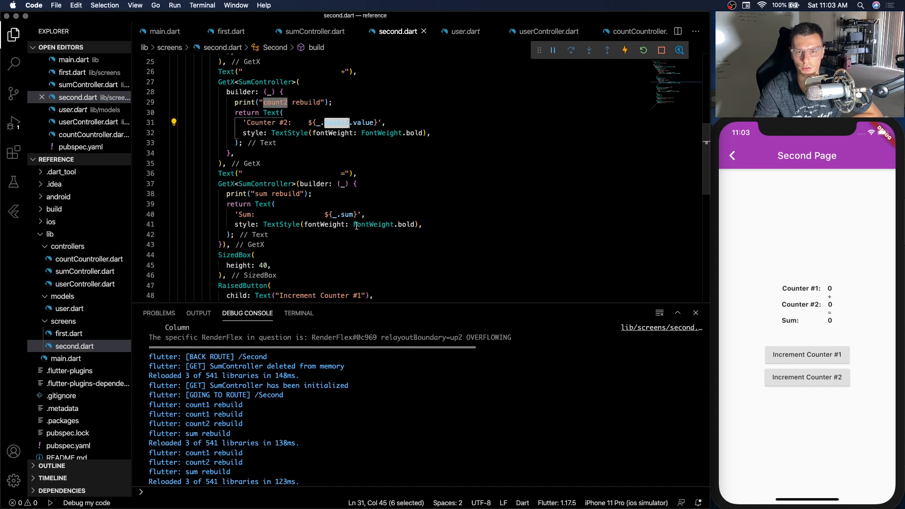
double_click(343, 220)
scroll(333, 210, down, 3)
scroll(334, 210, down, 1)
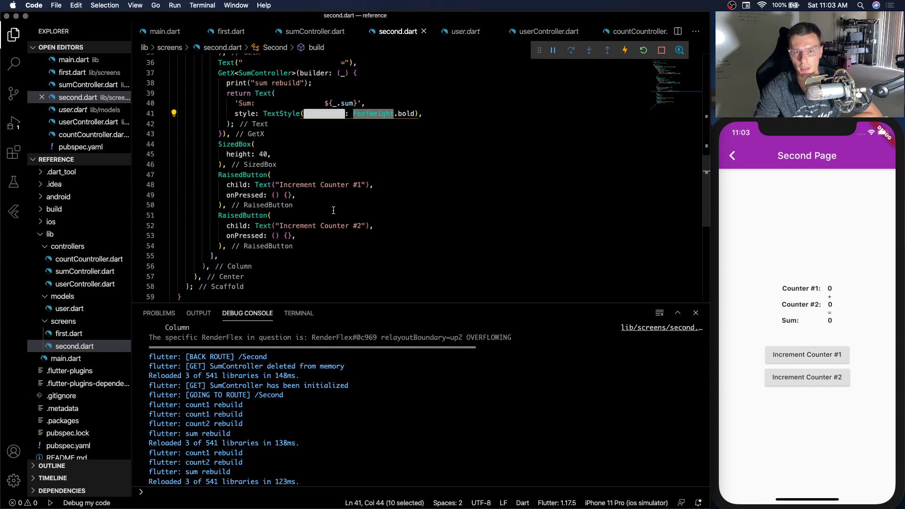
click(288, 194)
key(Return)
text(sume)
key(Return)
text(.in)
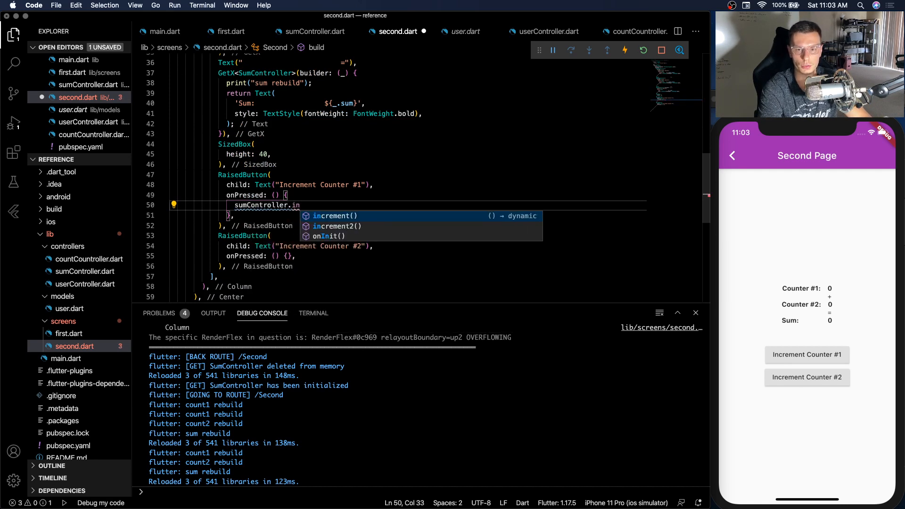
key(Return)
text(;)
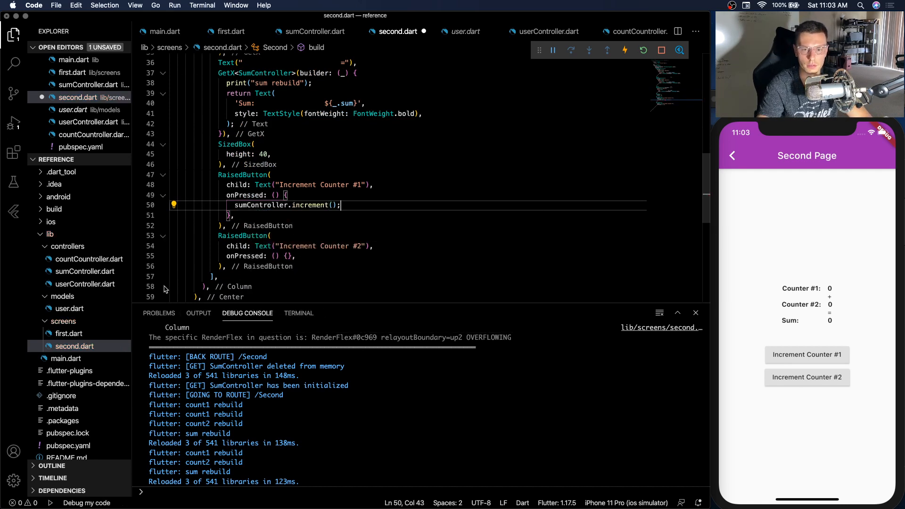
Step: Wire the second button to sumController.increment2() and save to hot reload
click(288, 256)
key(Return)
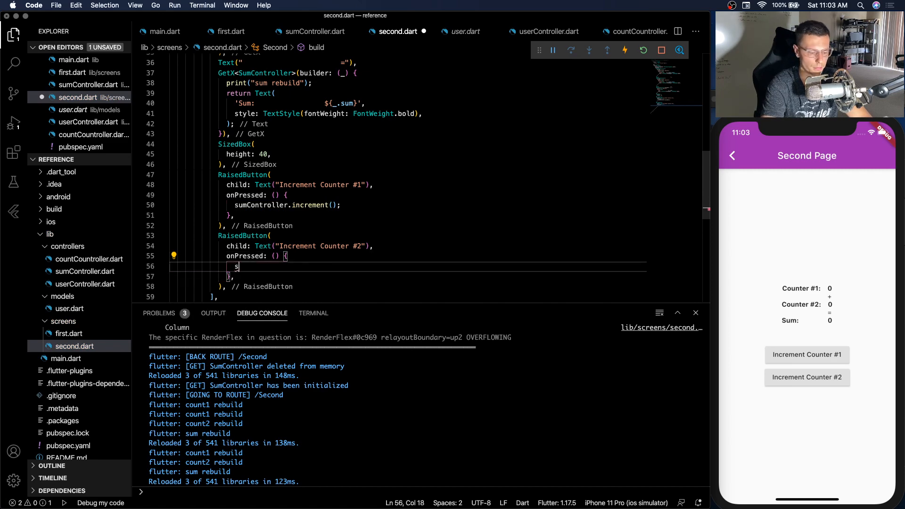
text(sum)
key(Return)
text(.in)
key(Down)
key(Return)
text(;)
key(super+s)
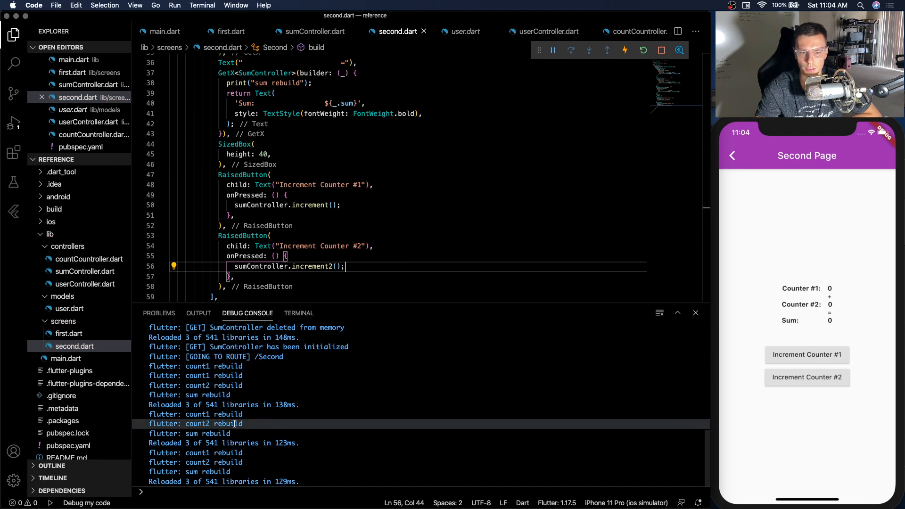
scroll(289, 163, up, 4)
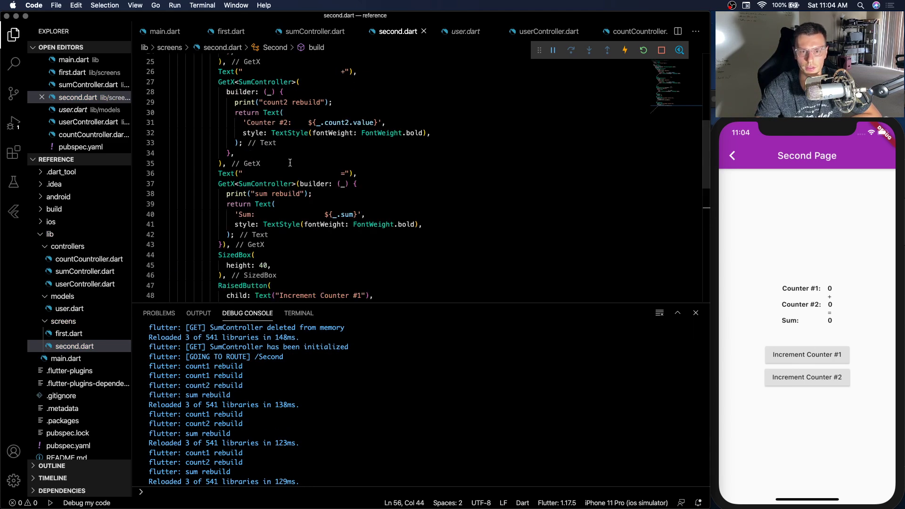
double_click(263, 102)
scroll(283, 113, up, 5)
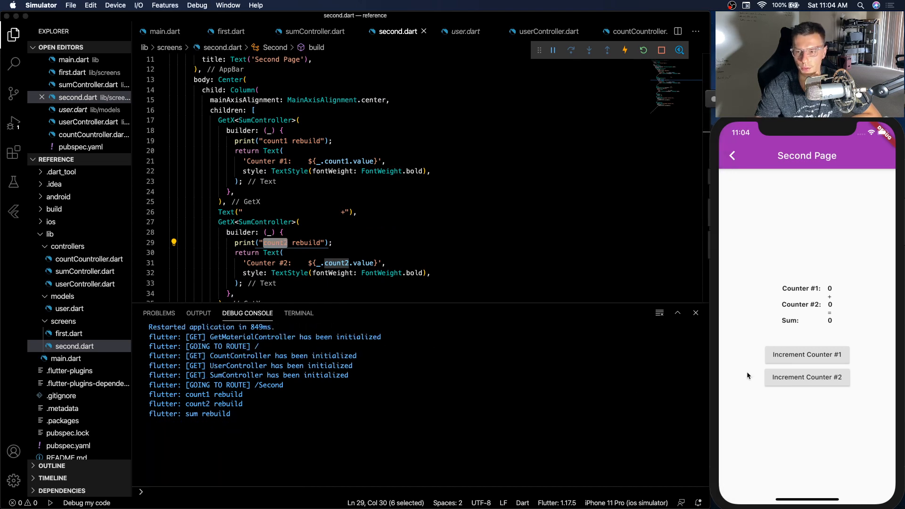
Step: Tap both Increment buttons in the simulator until Counter #1 reads 4 and Counter #2 reads 3
click(816, 358)
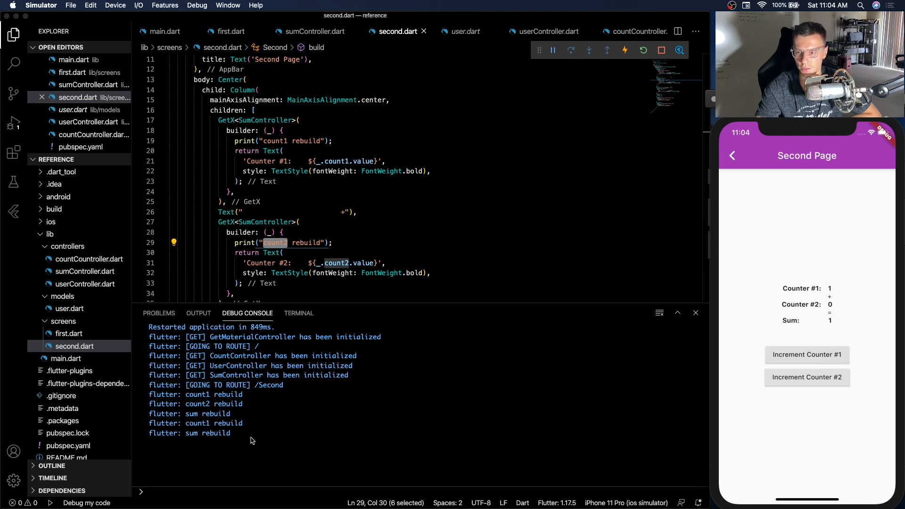
click(806, 377)
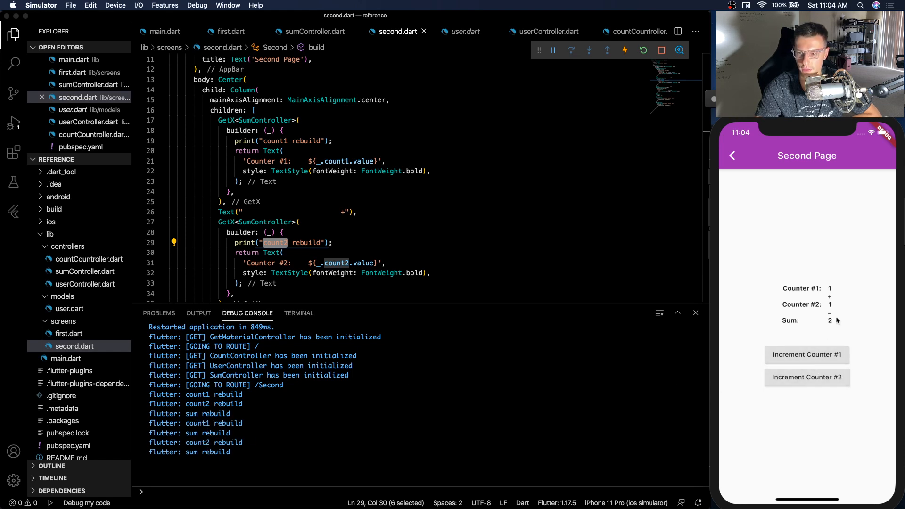
click(782, 358)
click(782, 358)
click(782, 358)
click(806, 377)
click(806, 377)
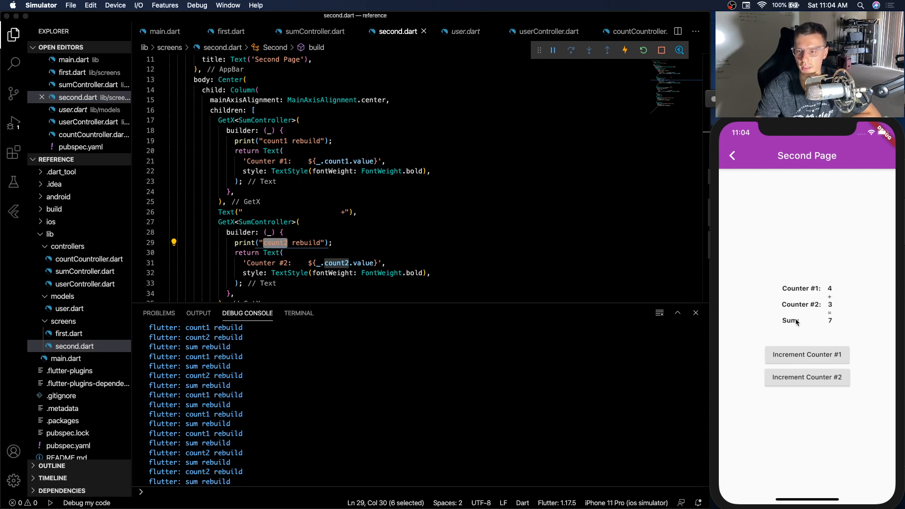
scroll(339, 212, down, 2)
drag(343, 207, 284, 198)
Step: Delete the count1 and count2 rebuild print lines and switch to sumController.dart
key(BackSpace)
drag(349, 105, 282, 95)
key(BackSpace)
key(super+s)
click(315, 31)
click(200, 150)
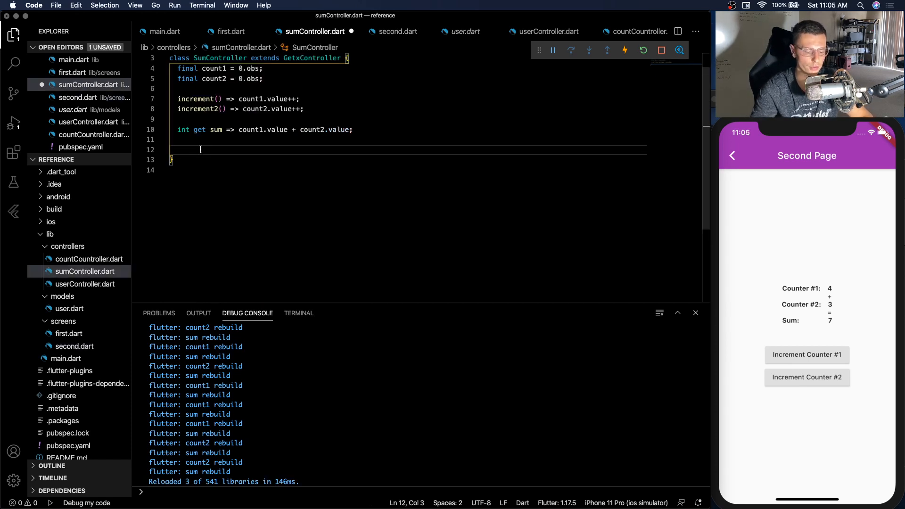
text(@overri)
Step: Override onInit in SumController with an ever worker on count1 printing a message, and save
key(Return)
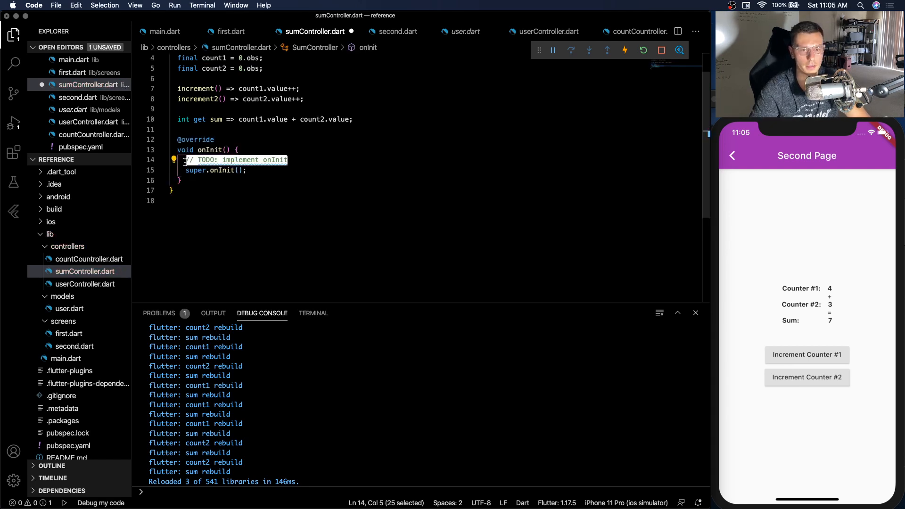
key(Return)
mouse_move(246, 170)
mouse_down()
mouse_move(174, 169)
mouse_move(184, 170)
mouse_up()
key(BackSpace)
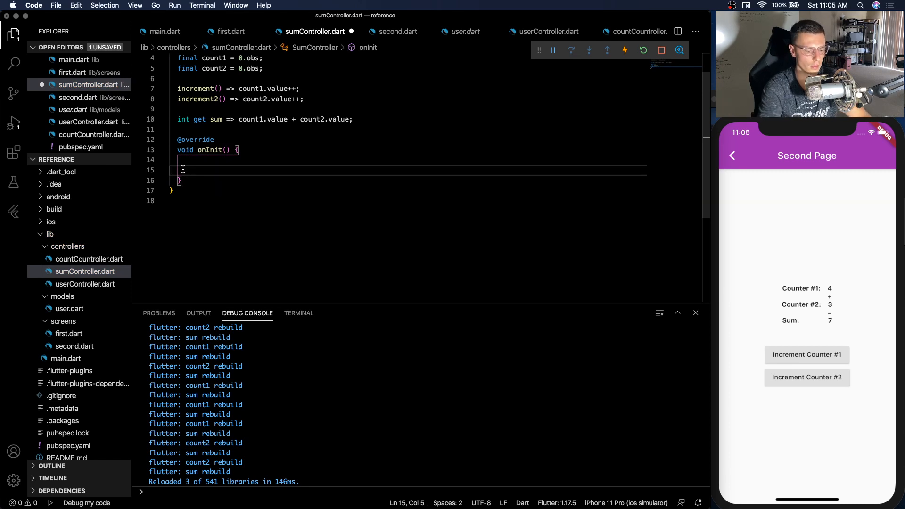
text(ever)
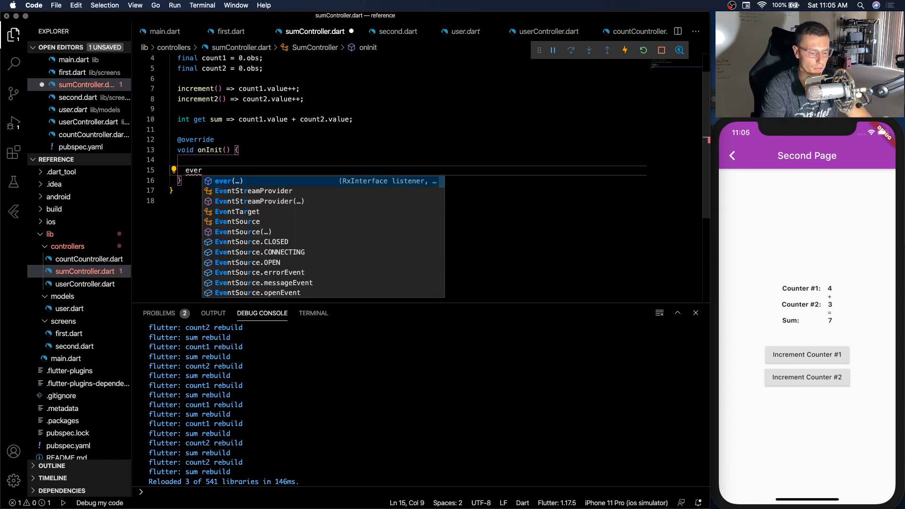
text((cou)
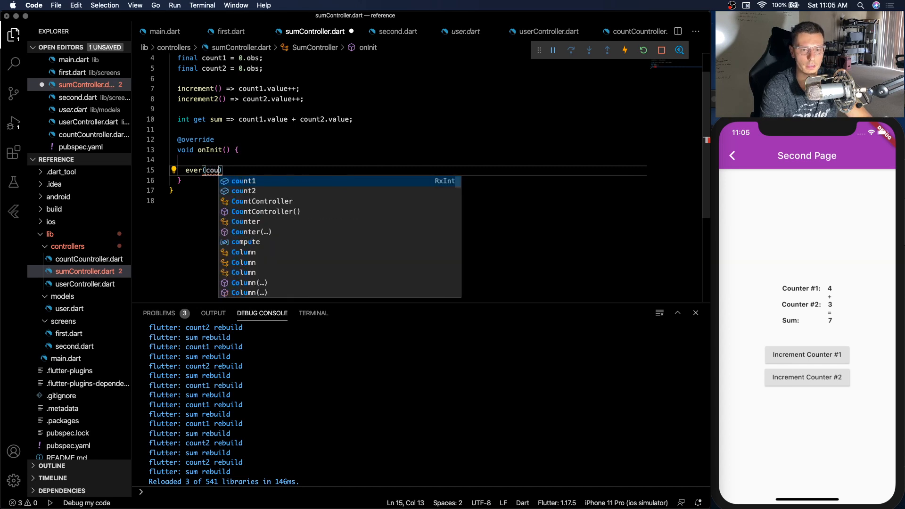
key(Return)
text(, ())
text(_)
text(=>p)
text(rint)
text(()
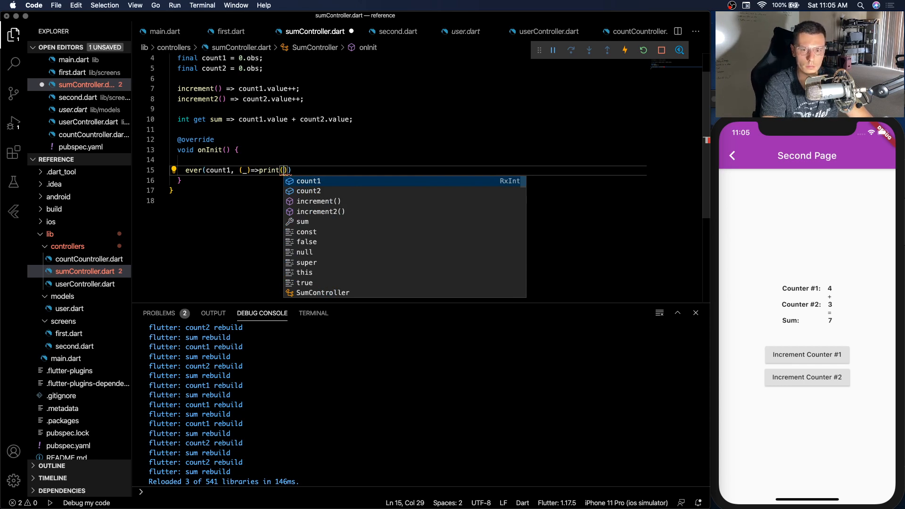
text("Count1 has been changed;)
key(super+s)
Step: Duplicate the worker line into once and debounce workers with their own messages
key(Return)
key(BackSpace)
key(shift+alt+Down)
key(shift+alt+Down)
key(shift+alt+Down)
double_click(193, 170)
text(once)
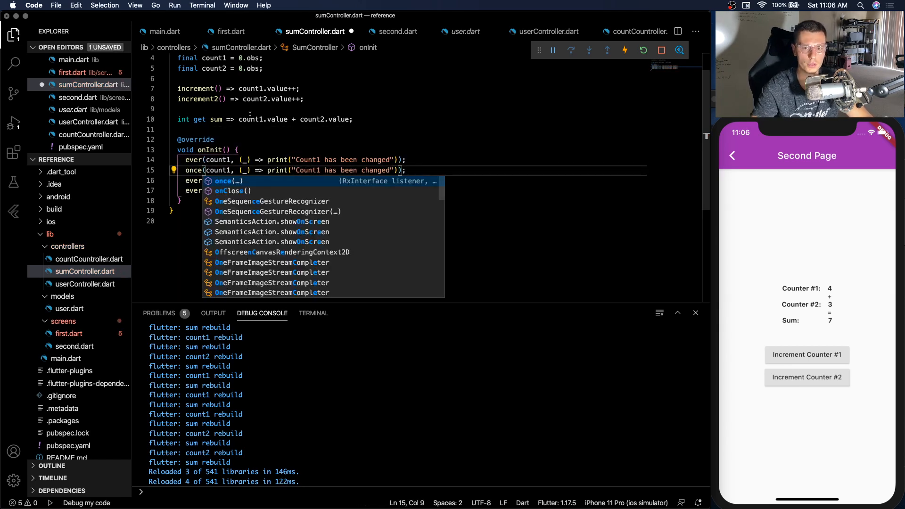
drag(297, 170, 393, 171)
text(First time count1 is chng)
key(BackSpace)
key(BackSpace)
text(anged)
double_click(193, 181)
text(debounce)
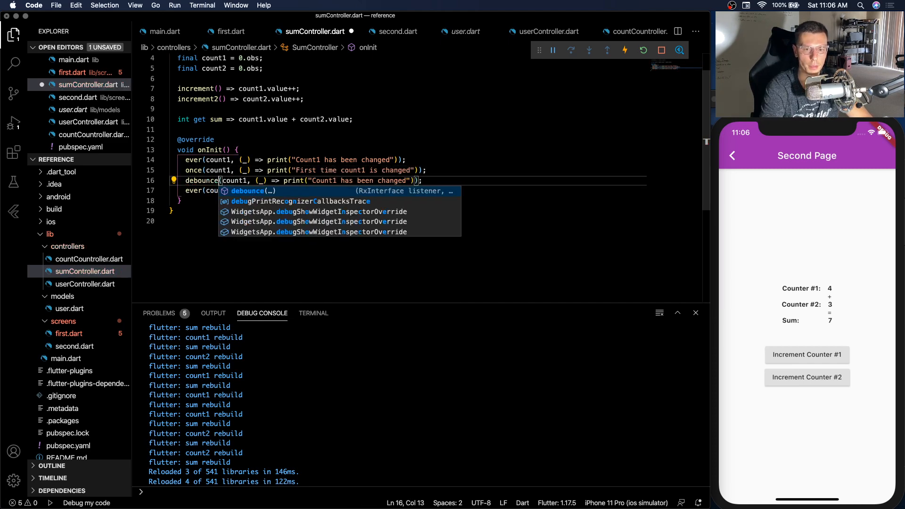
drag(406, 181, 355, 180)
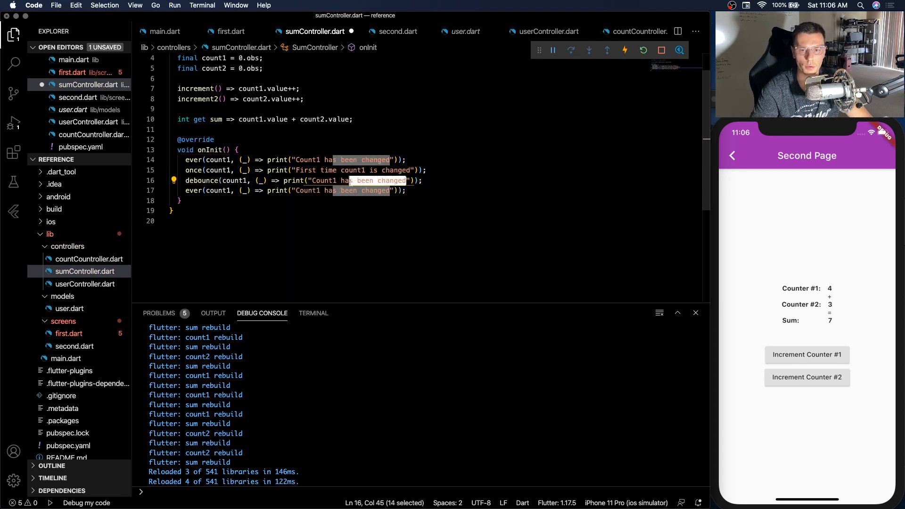
key(BackSpace)
text(n't been changed for 1s)
Step: Give debounce and interval workers time: Duration(seconds: 1) and fix the interval message
key(Right)
key(Right)
text(, time: )
text(Dur)
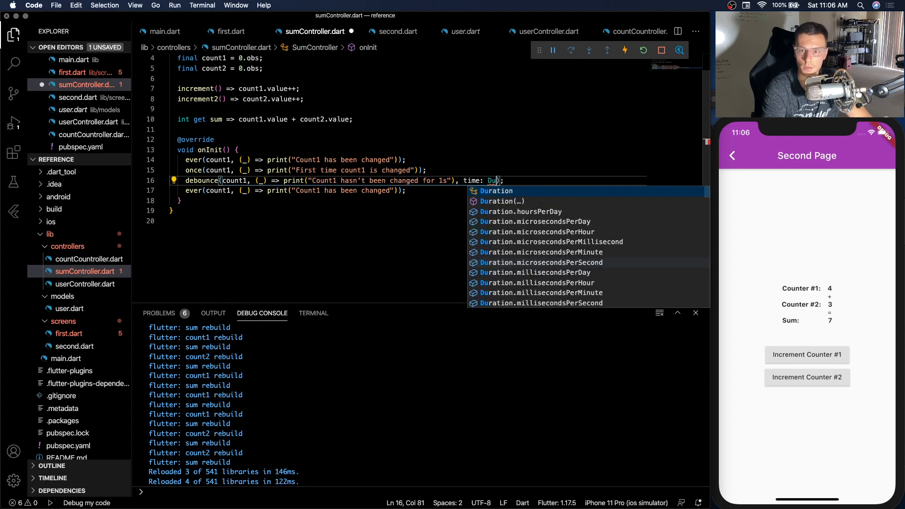
key(Return)
text((s)
key(Return)
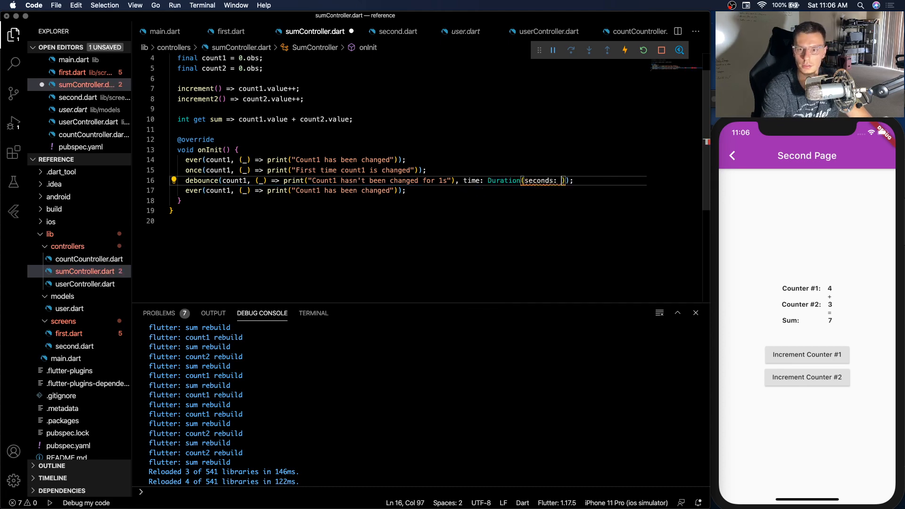
text(1)
key(Right)
key(Right)
key(Down)
key(Home)
key(shift+alt+Right)
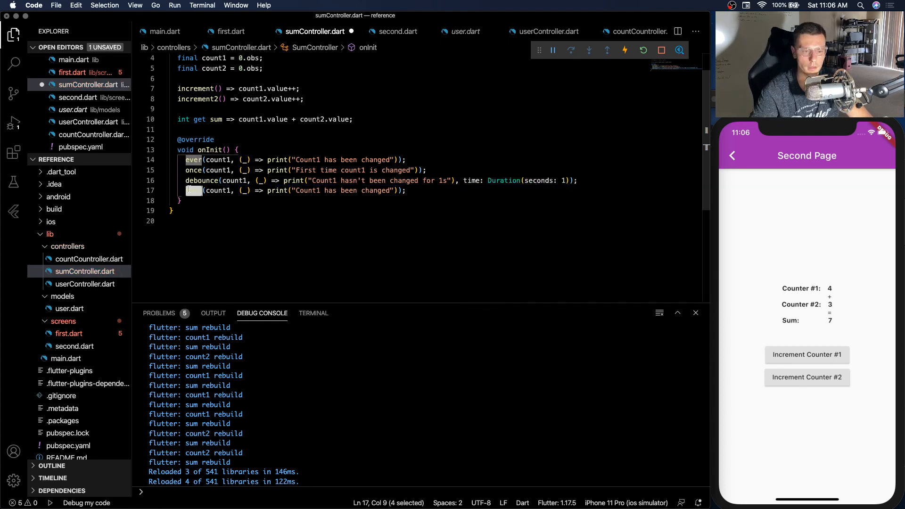
text(internal)
text(Every 1 sedond)
key(BackSpace)
key(BackSpace)
key(BackSpace)
text(cond count1 is changed")
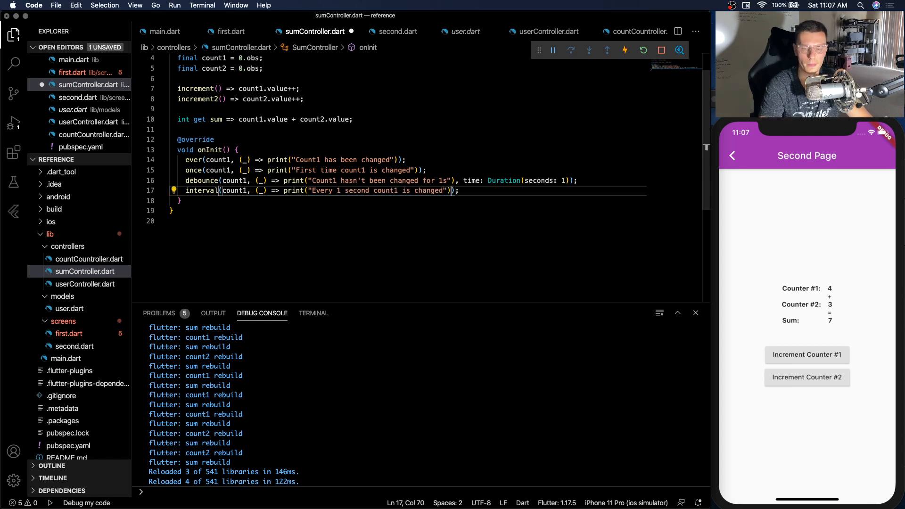
text(), tie)
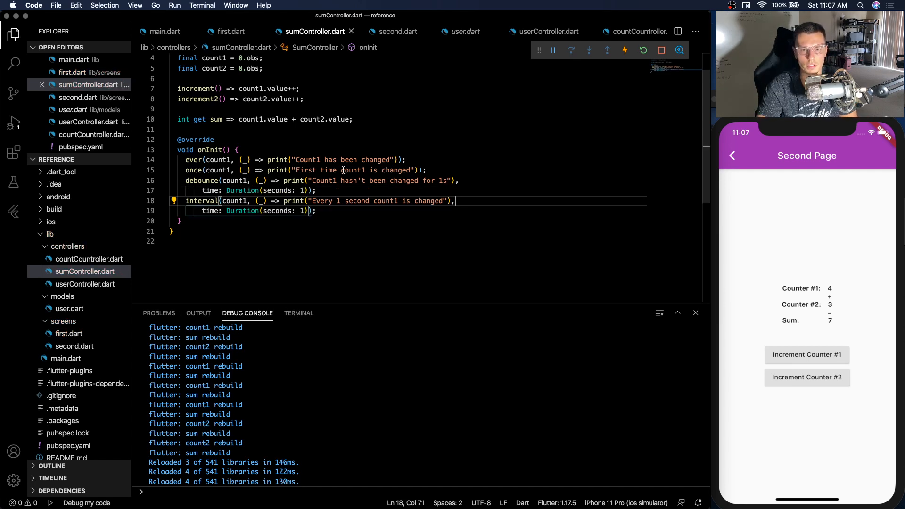
Step: Hot-restart, open the Second Page, increment Counter #1 once and read the worker messages in the Debug Console
click(643, 50)
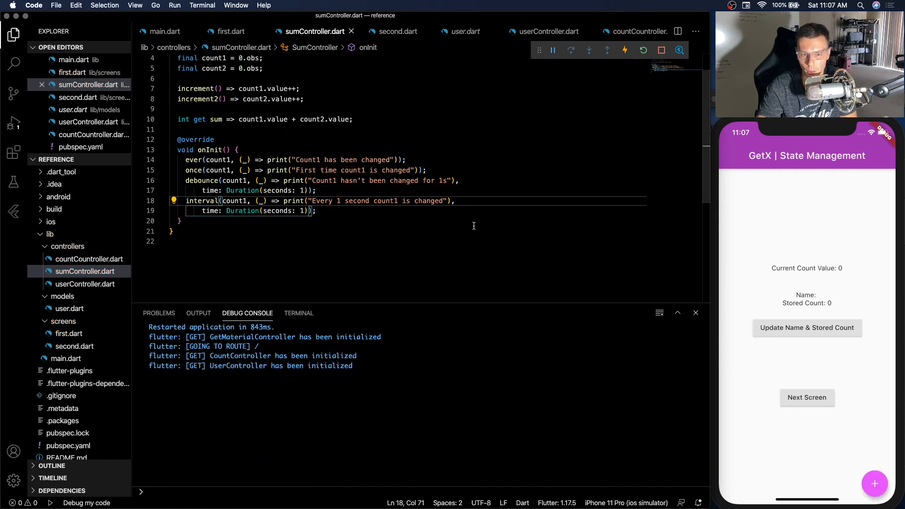
click(806, 398)
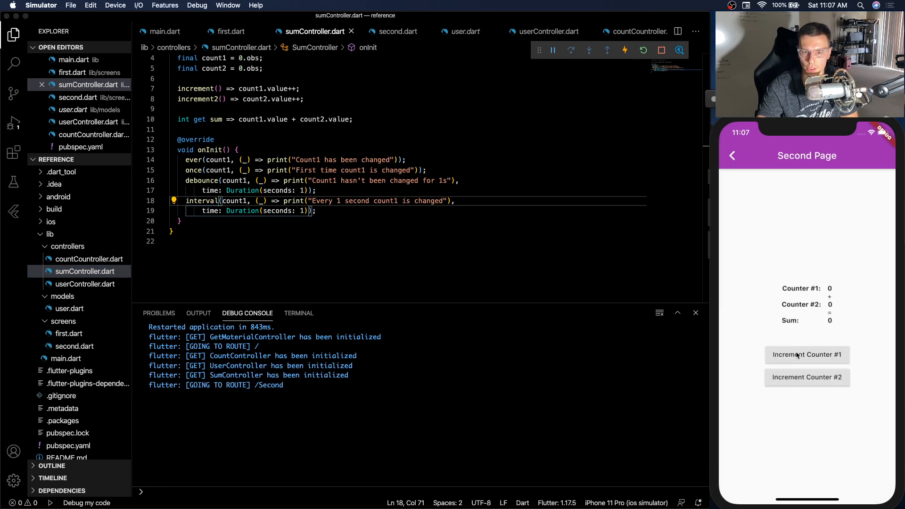
click(197, 163)
double_click(197, 163)
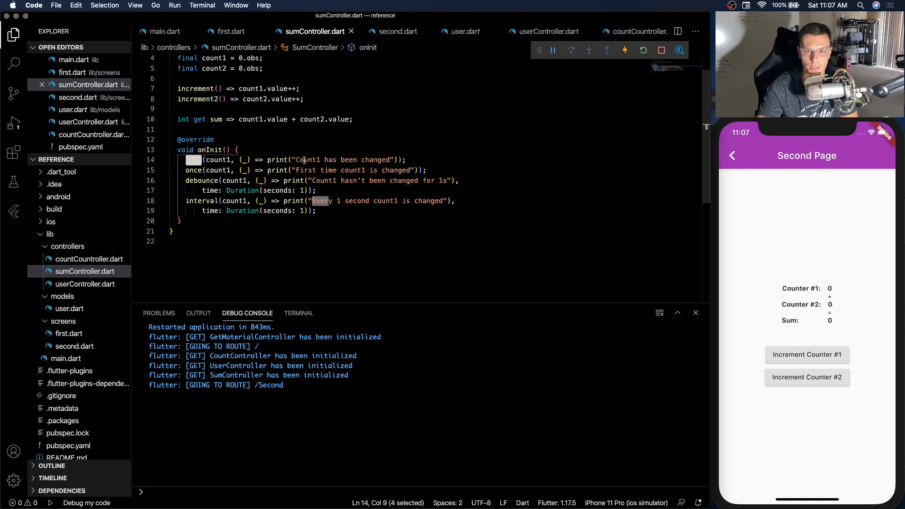
drag(405, 161, 202, 160)
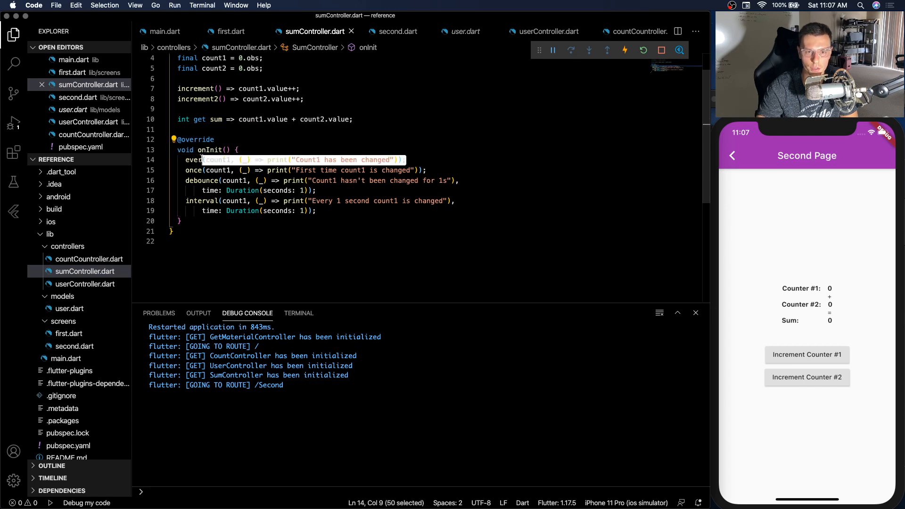
double_click(194, 170)
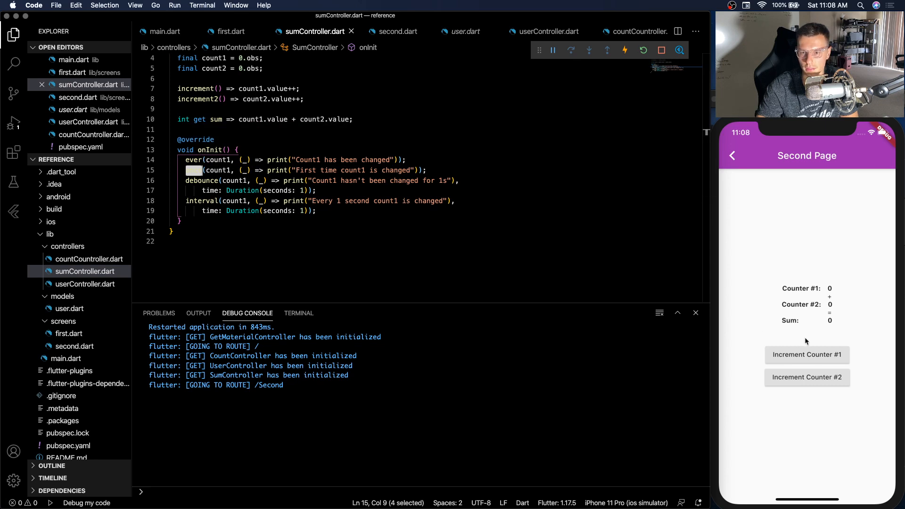
click(819, 355)
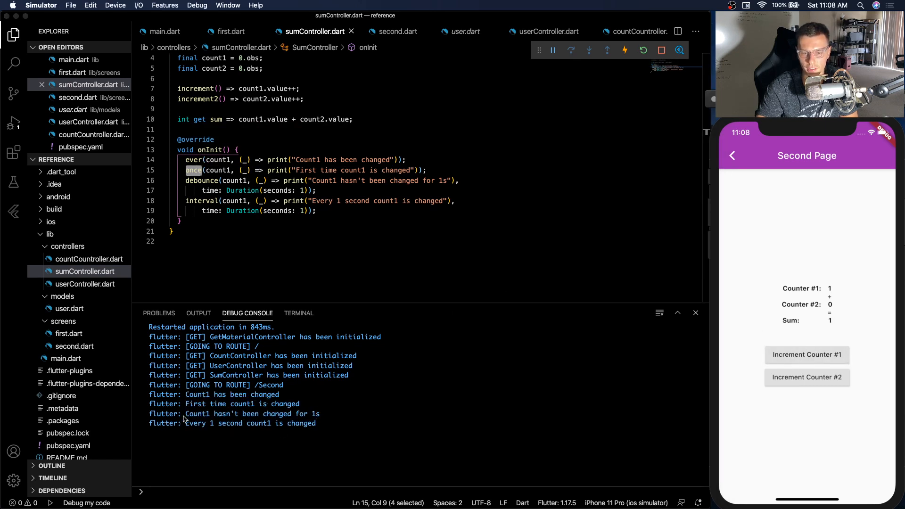
drag(195, 414, 326, 414)
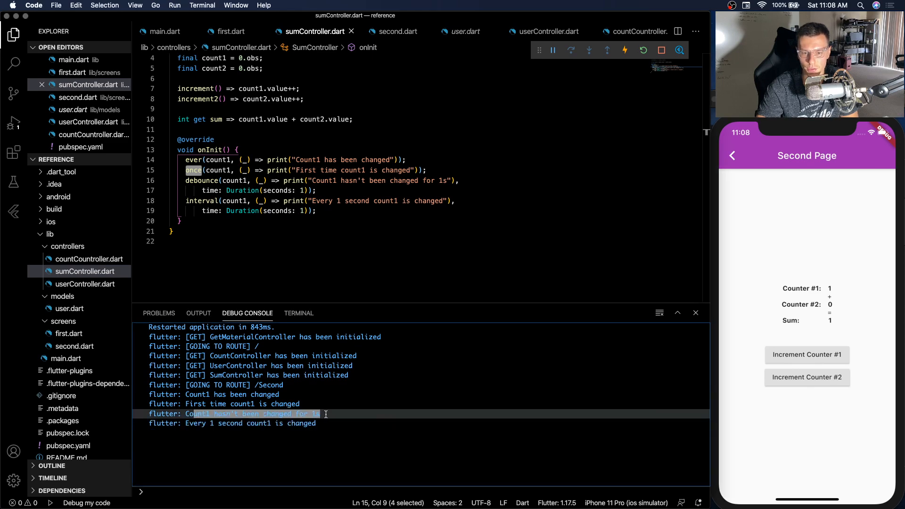
drag(186, 423, 315, 425)
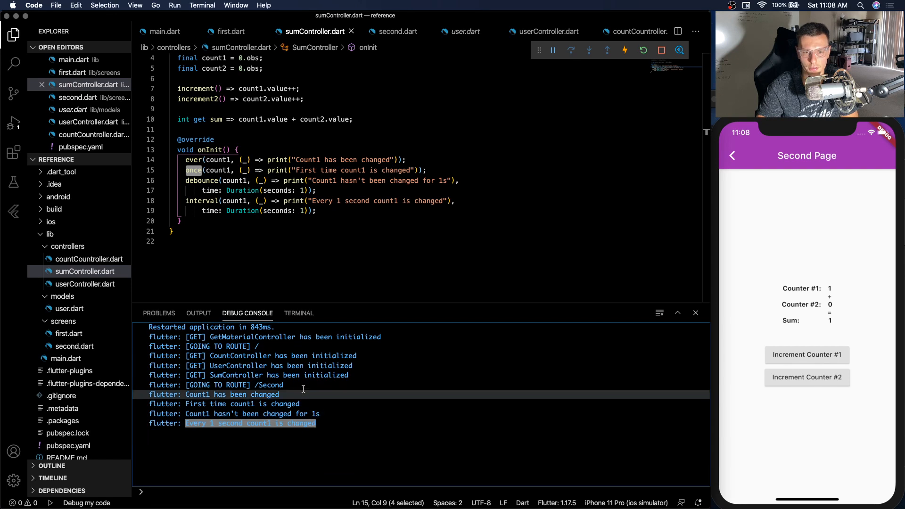
Step: Increment Counter #1 rapidly many times to watch debounce and interval workers fire
double_click(195, 182)
click(195, 182)
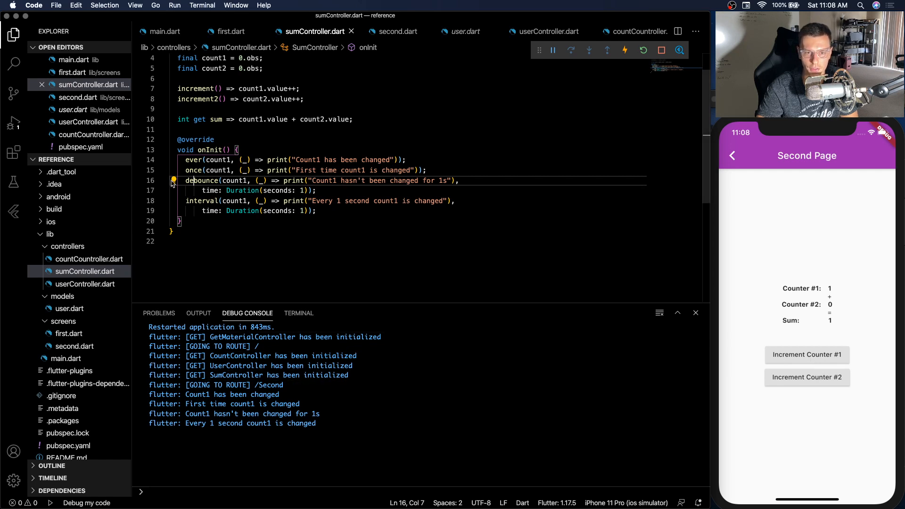
click(823, 355)
triple_click(823, 356)
triple_click(822, 356)
double_click(823, 359)
double_click(823, 360)
triple_click(823, 359)
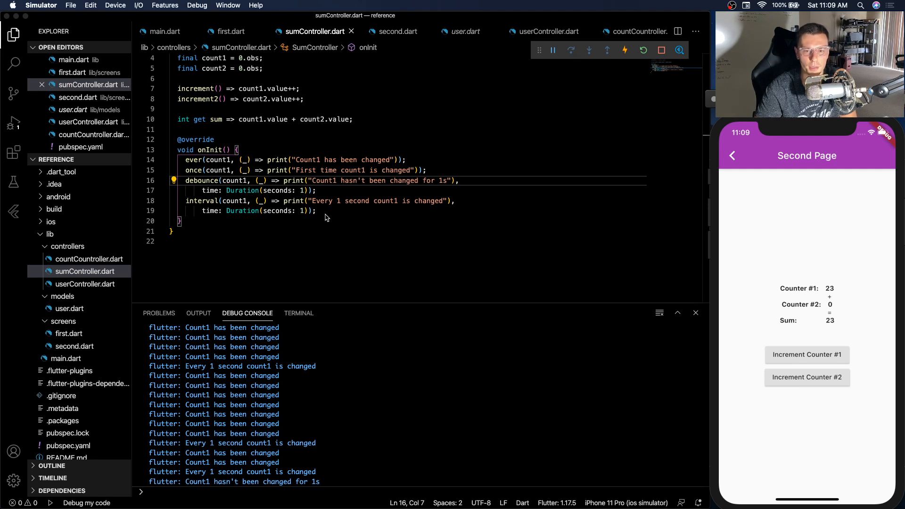
drag(324, 212, 170, 186)
click(213, 221)
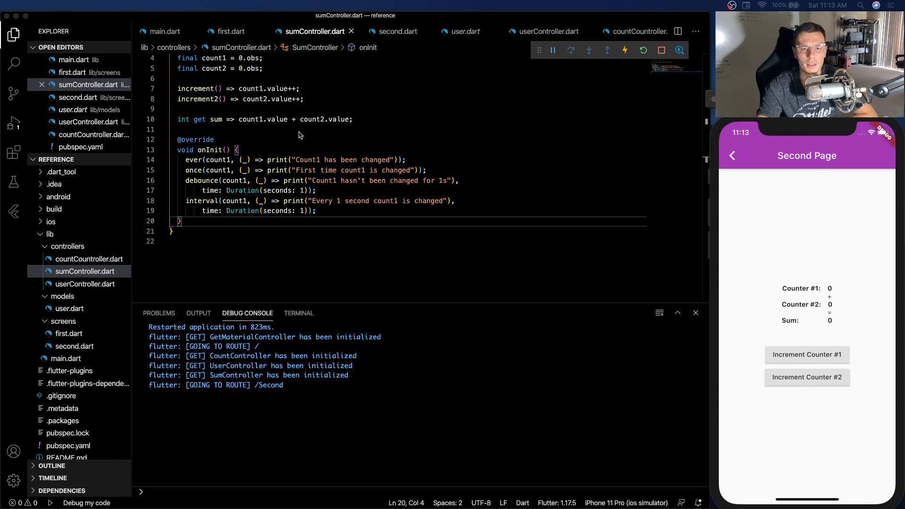
Step: Remove the Get.put line and make Second extend GetWidget<SumController>, then save
click(71, 345)
click(347, 129)
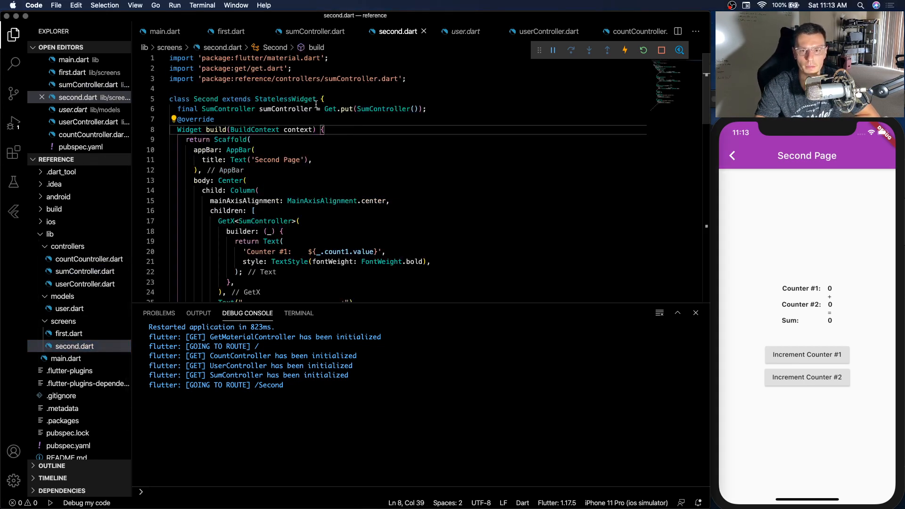
drag(178, 109, 460, 109)
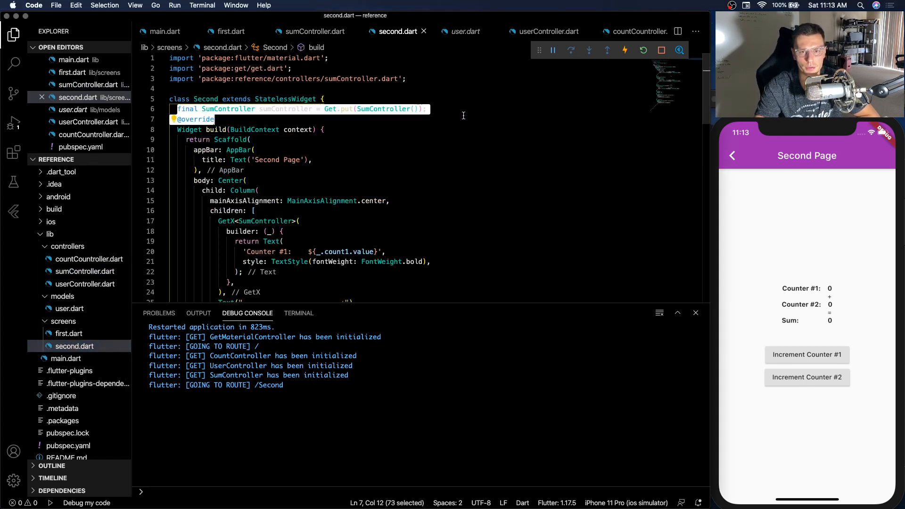
key(BackSpace)
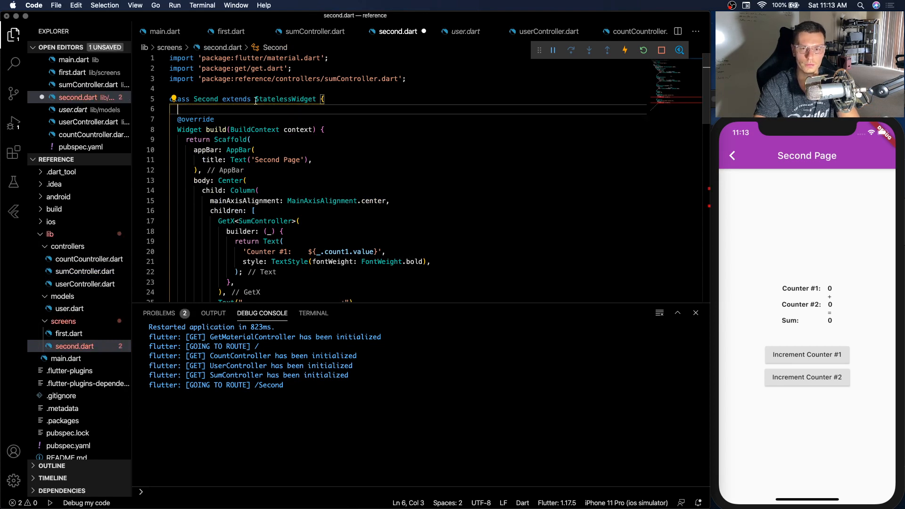
double_click(285, 99)
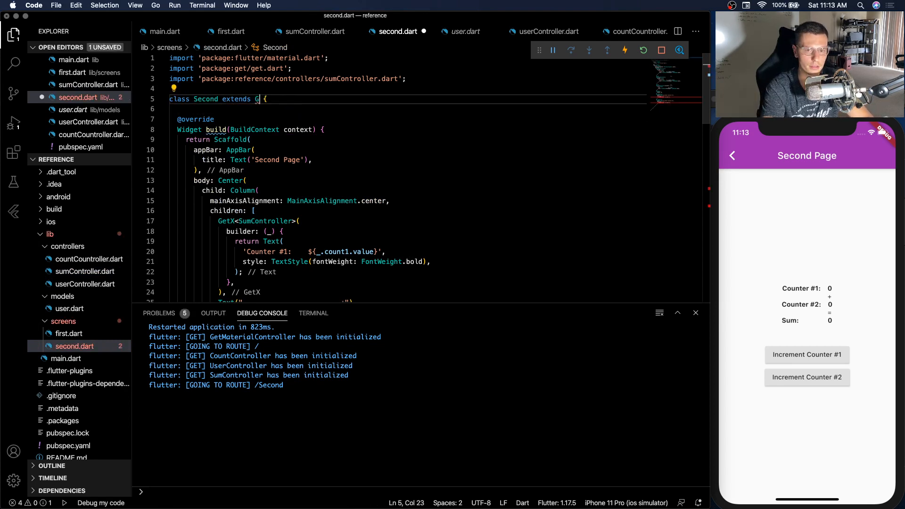
text(Get)
key(Return)
text(<Su)
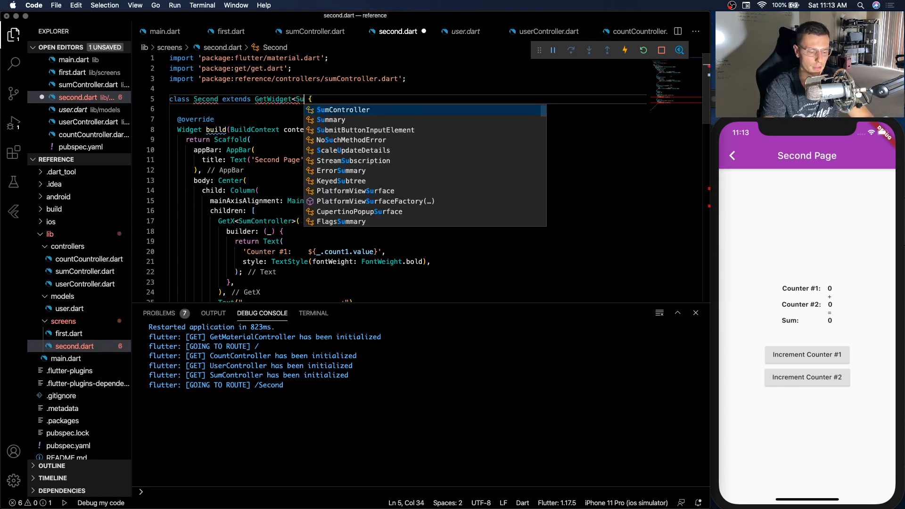
text(m)
key(Return)
text(>)
key(super+s)
scroll(265, 192, down, 10)
Step: Rename sumController to controller in both handlers and verify the buttons increment the counters
click(265, 193)
double_click(265, 192)
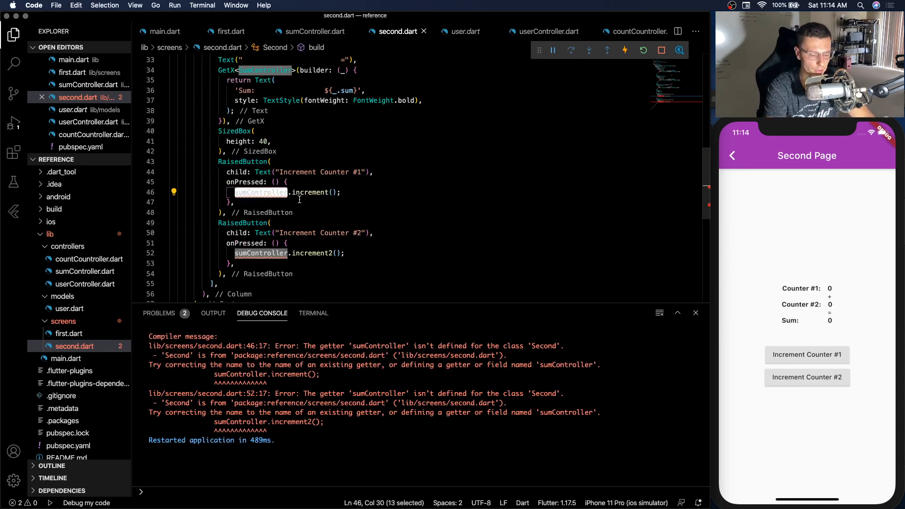
text(cont)
key(Return)
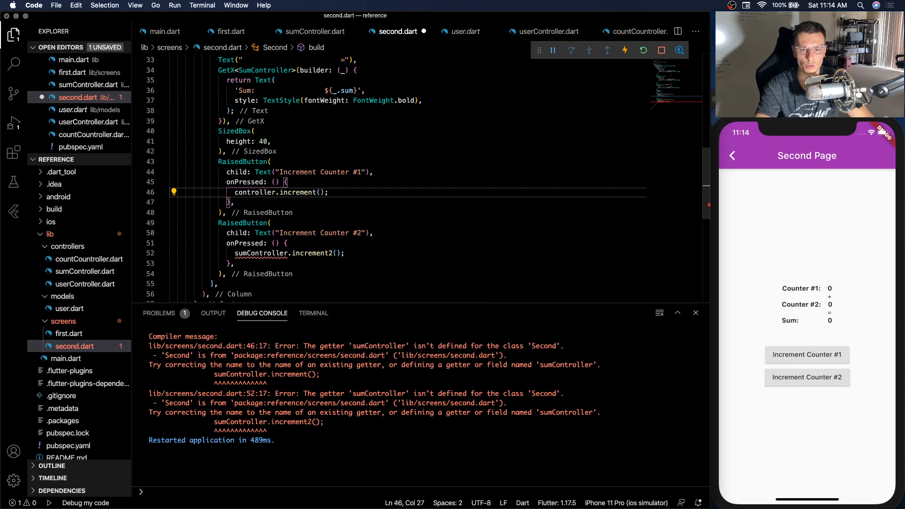
click(822, 398)
text(c)
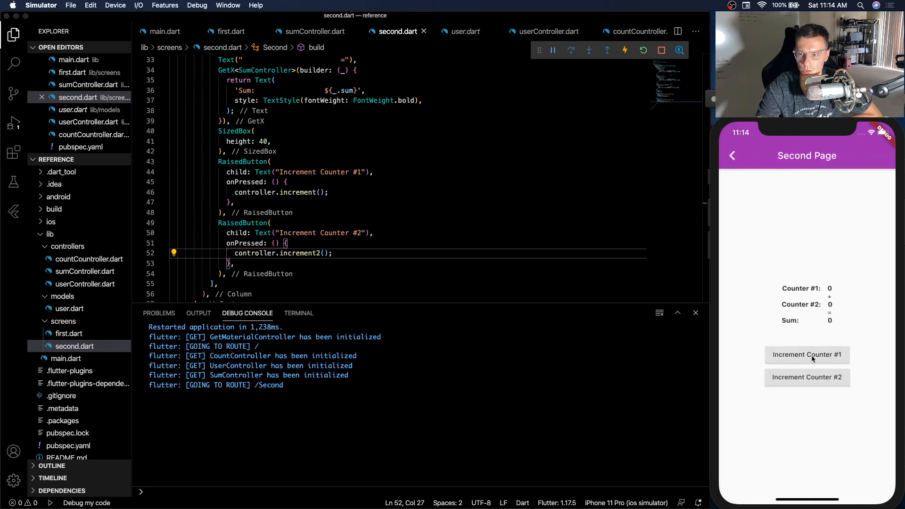
click(812, 358)
click(808, 375)
scroll(305, 155, up, 10)
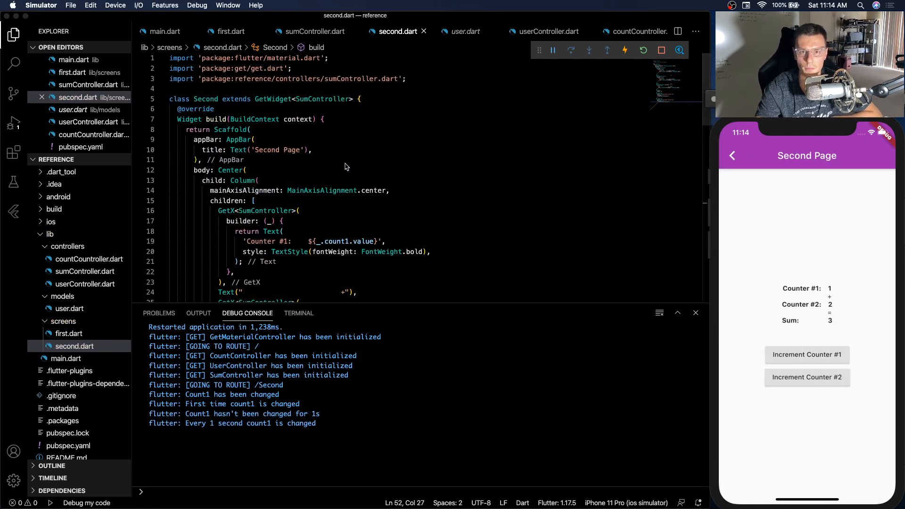
super+click(273, 103)
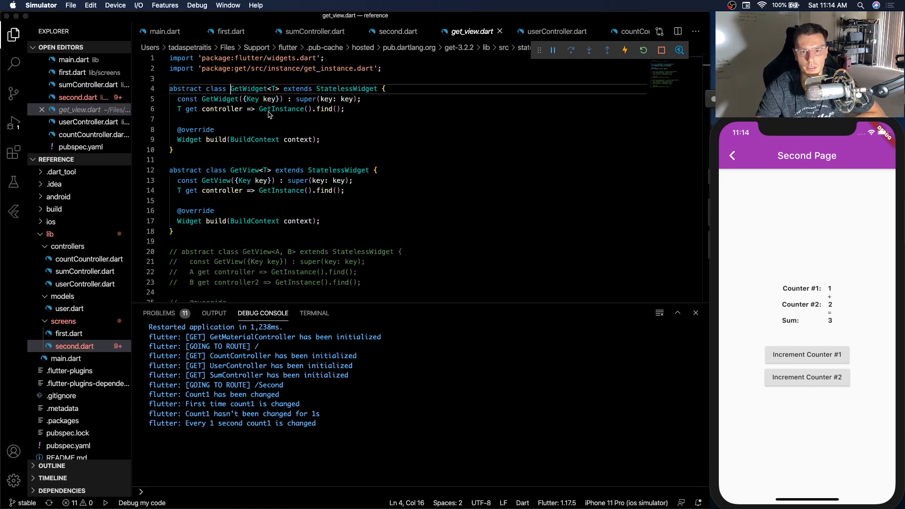
drag(260, 110, 333, 110)
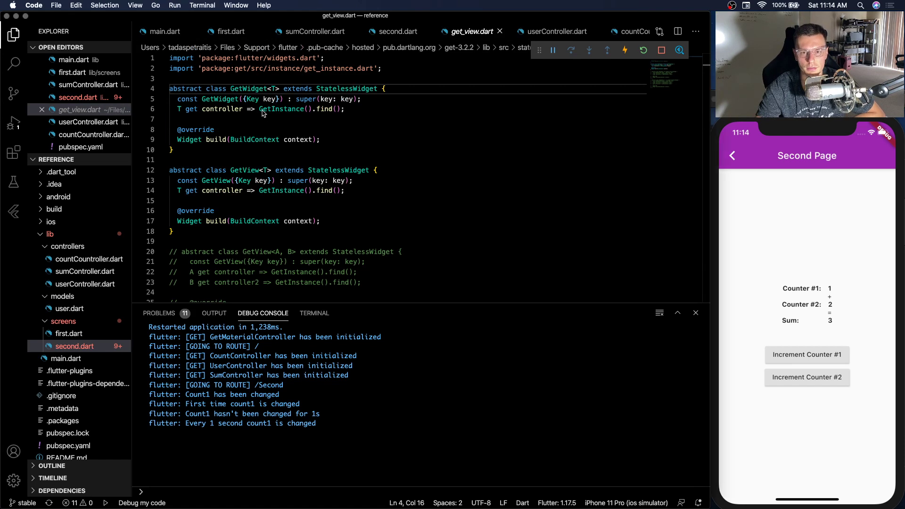
click(334, 109)
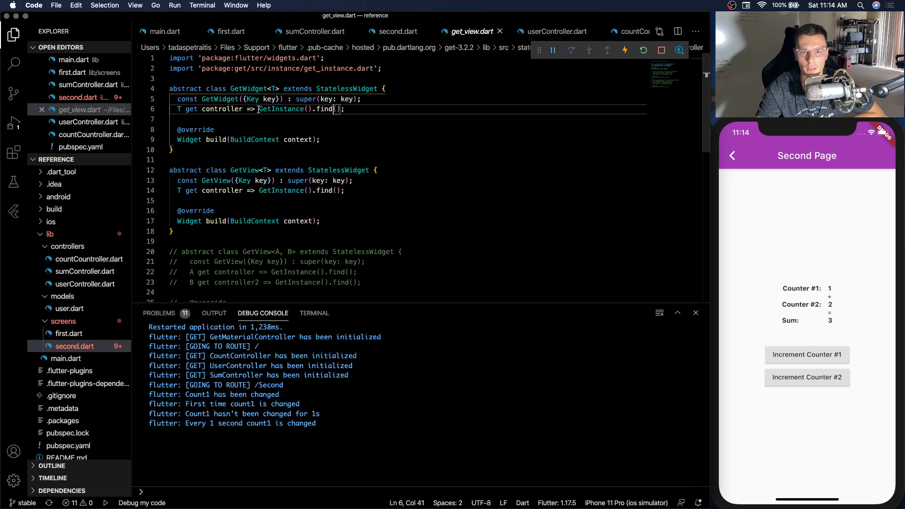
click(259, 109)
click(224, 109)
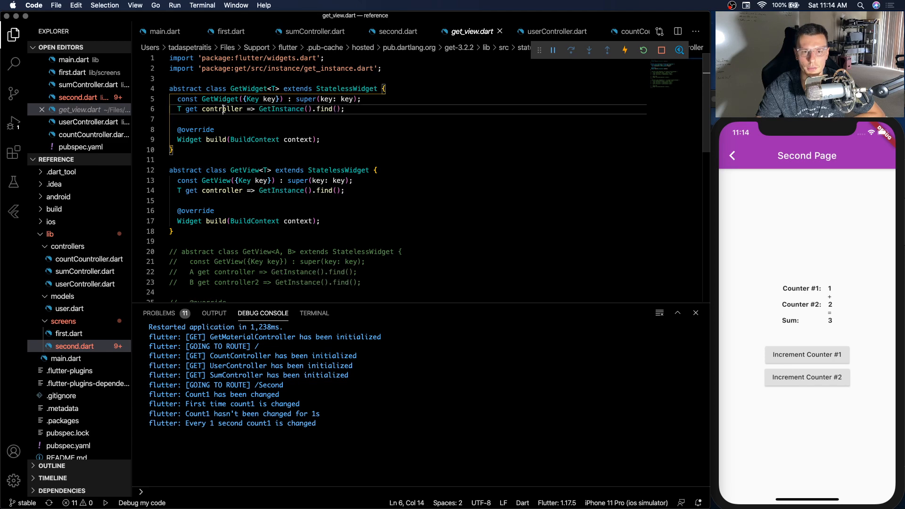
double_click(224, 108)
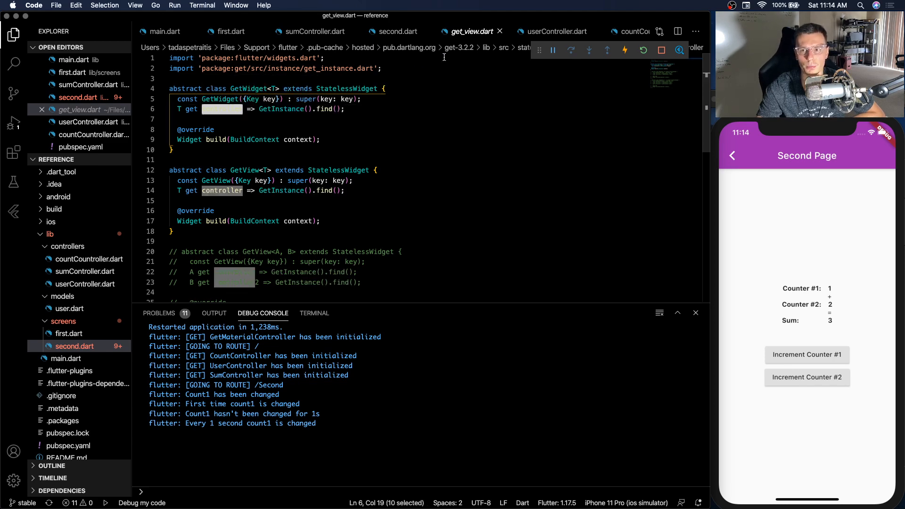
click(372, 33)
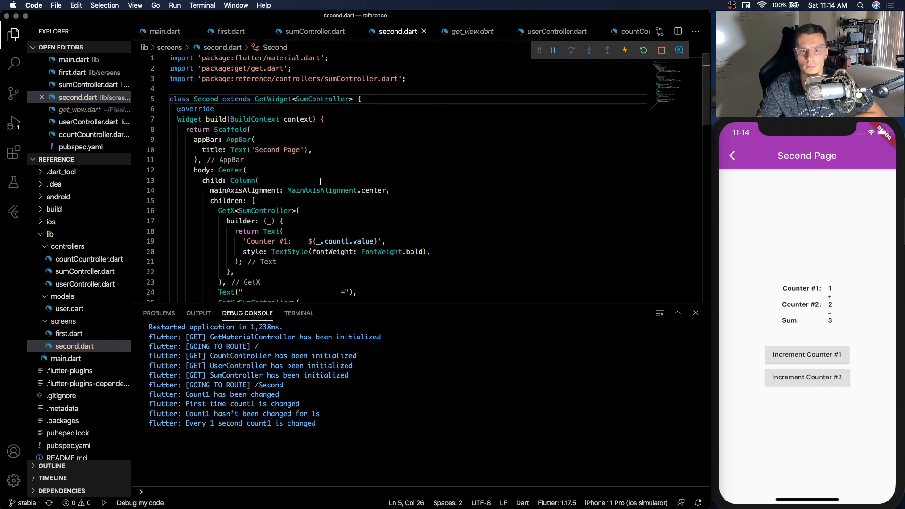